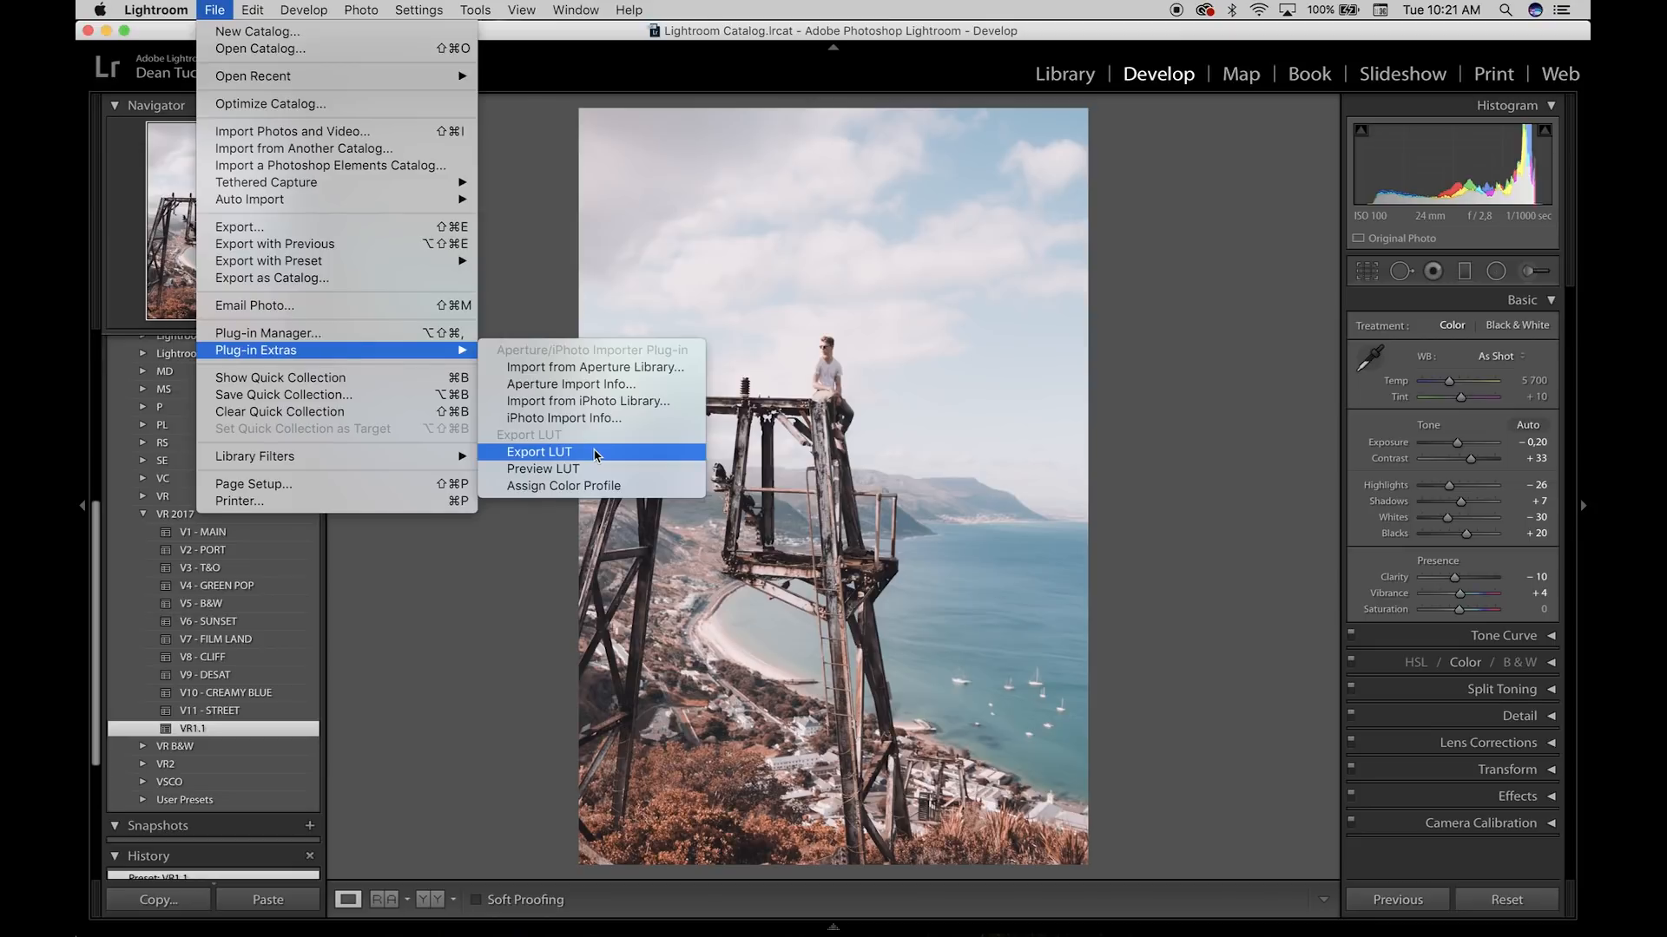
Step: Open the Export LUT settings for the selected photo, review them, and close the dialog without exporting
left_click(597, 453)
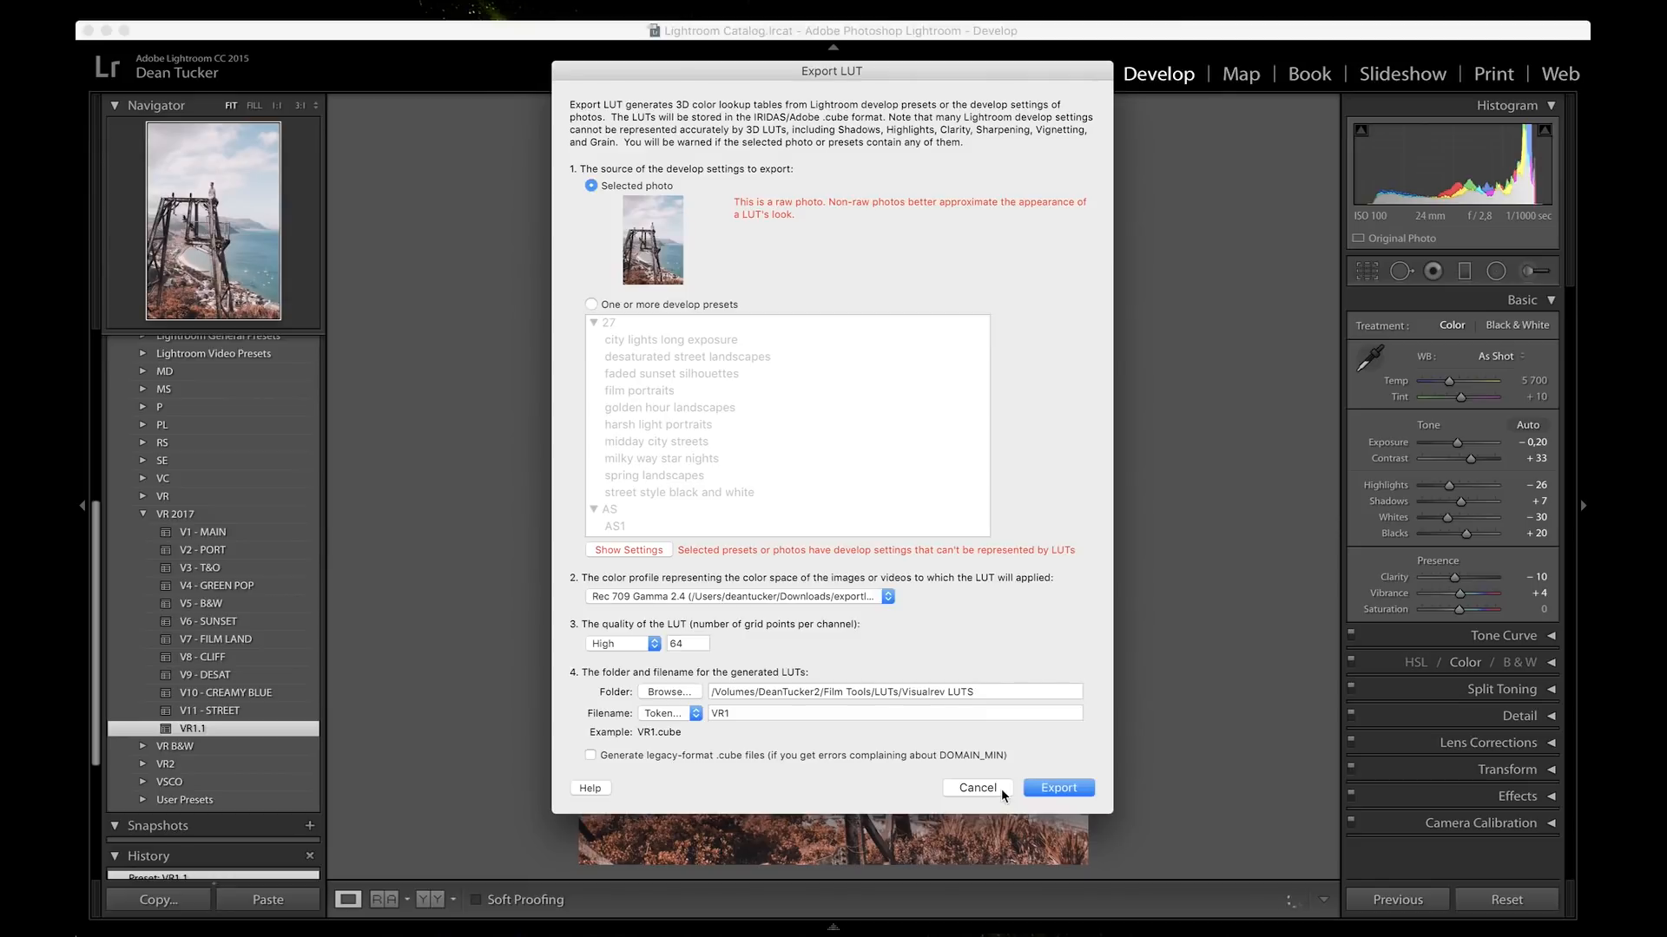
left_click(977, 788)
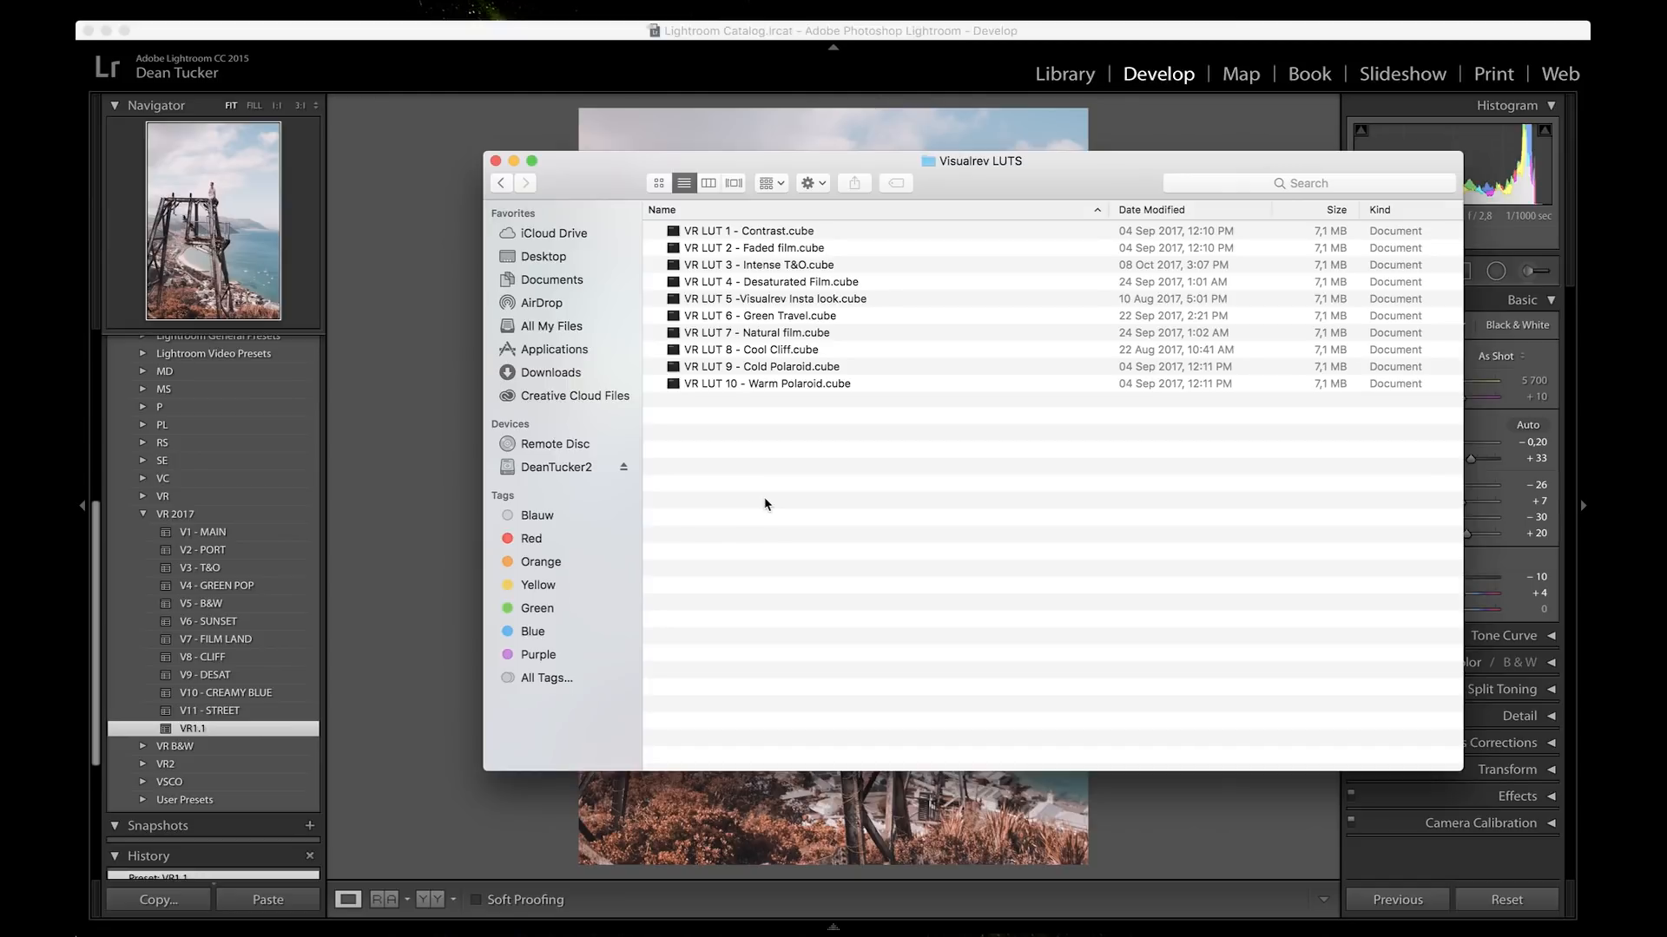
Step: Minimise the Visualrev LUTS folder window and switch to Adobe Premiere Pro CC 2017
left_click(514, 161)
mouse_move(785, 929)
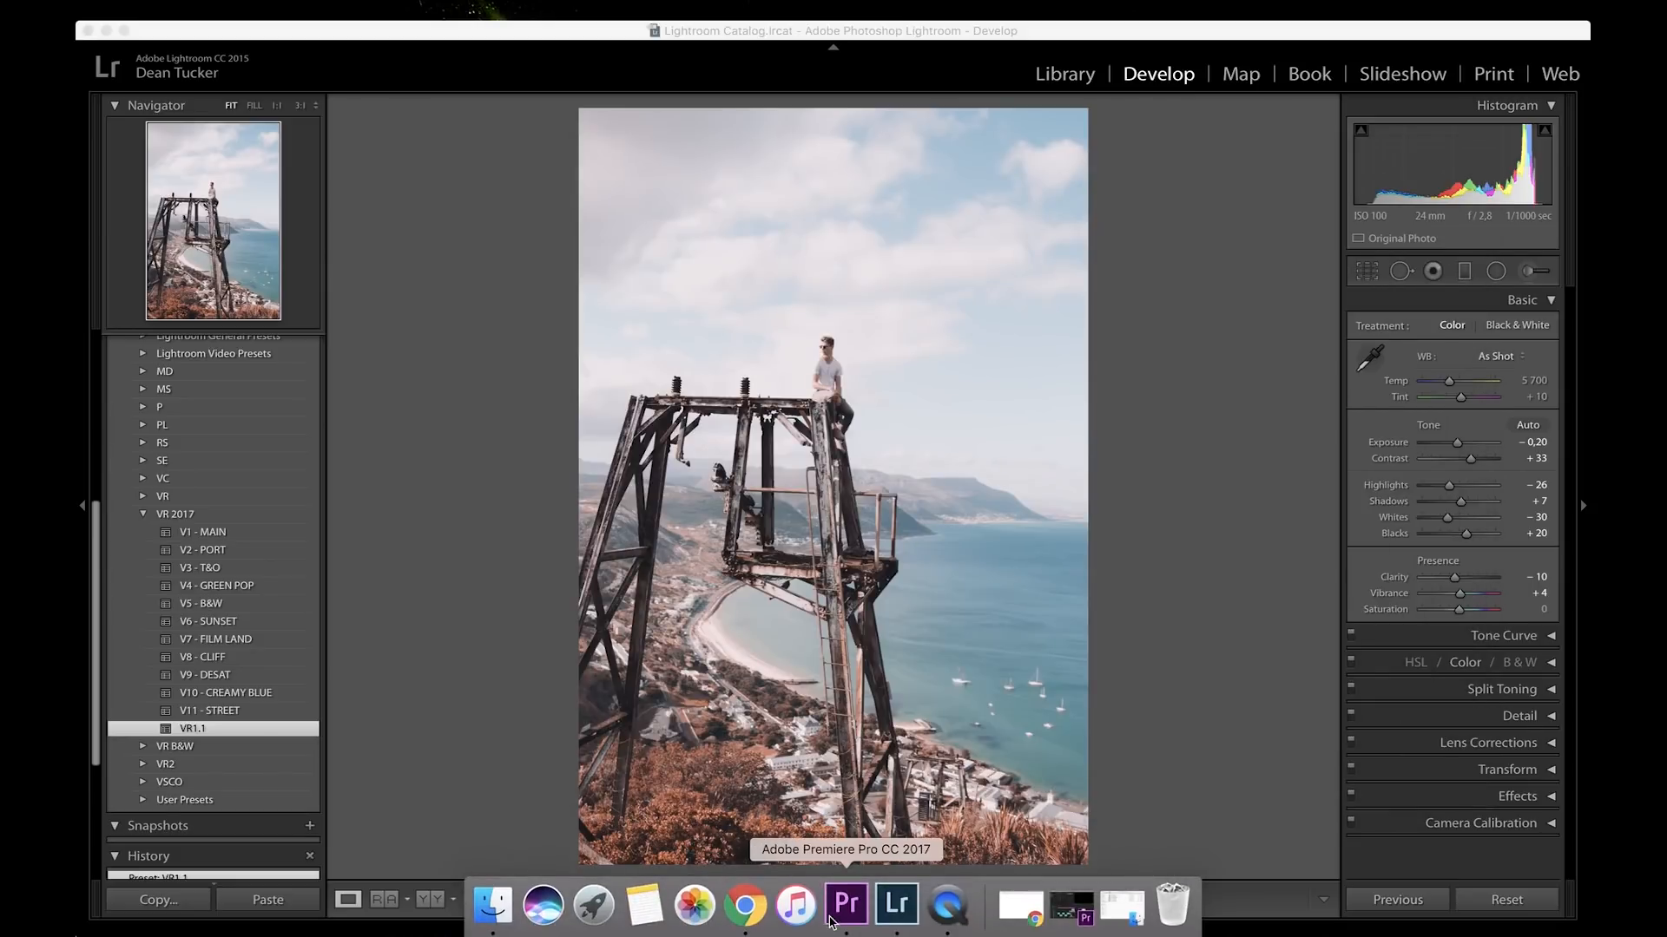
left_click(846, 904)
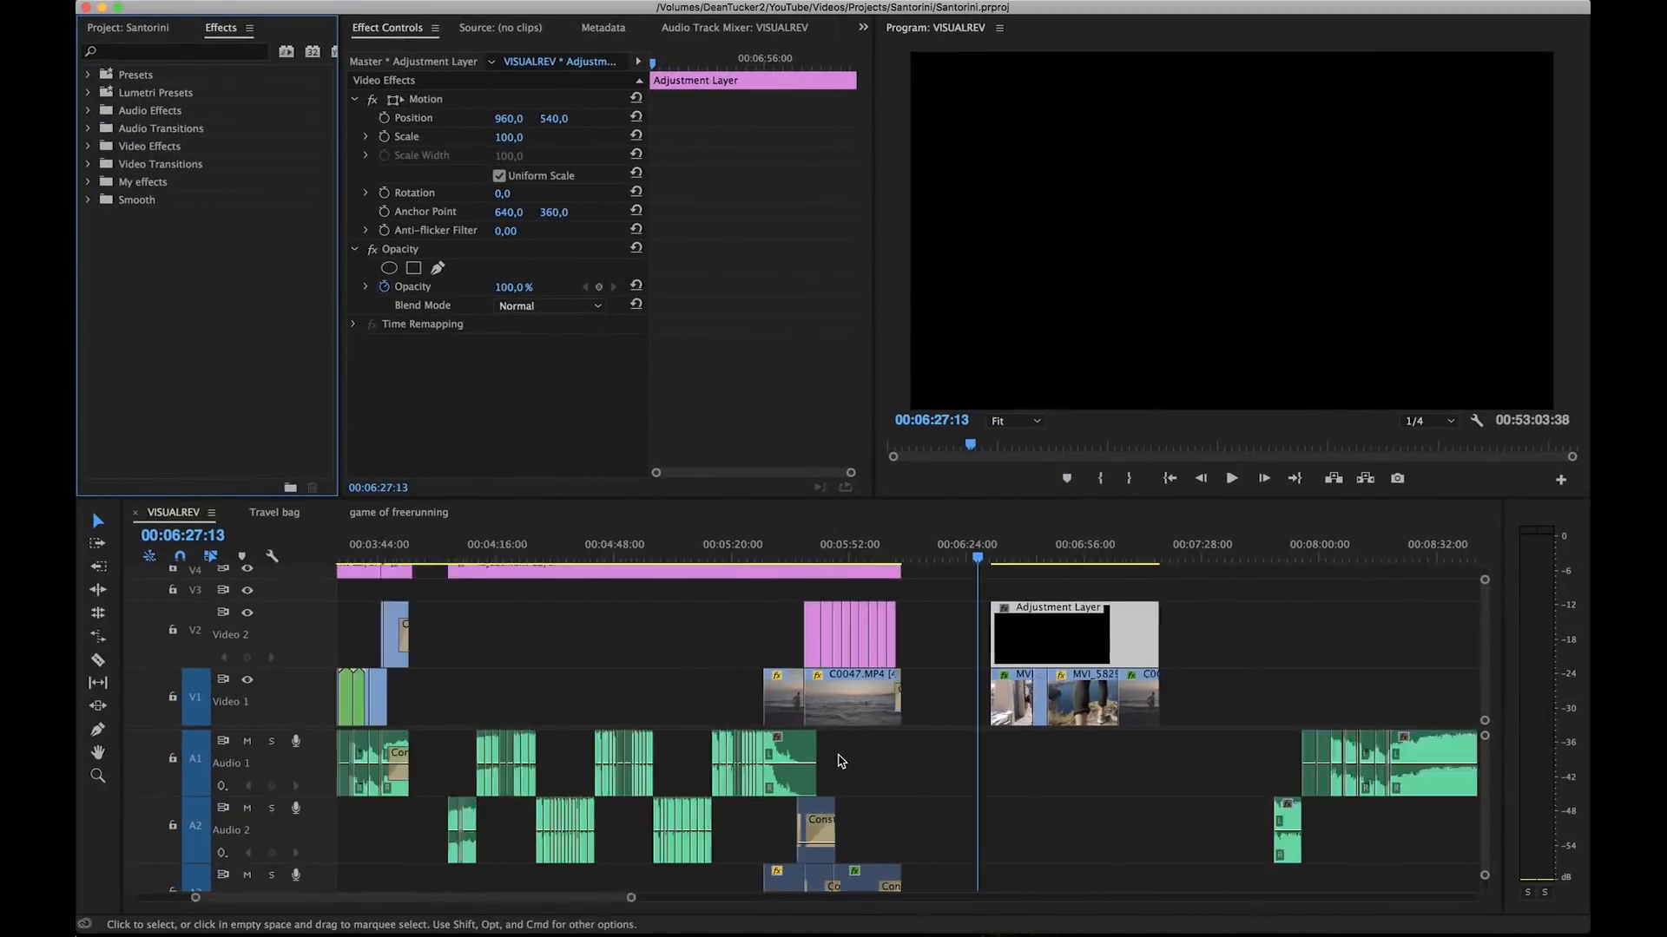
Step: Move the playhead in the VISUALREV sequence to 00:06:29:05, just before the clips under the separate adjustment layer
key("minus")
key("minus")
key("minus")
key("minus")
key("minus")
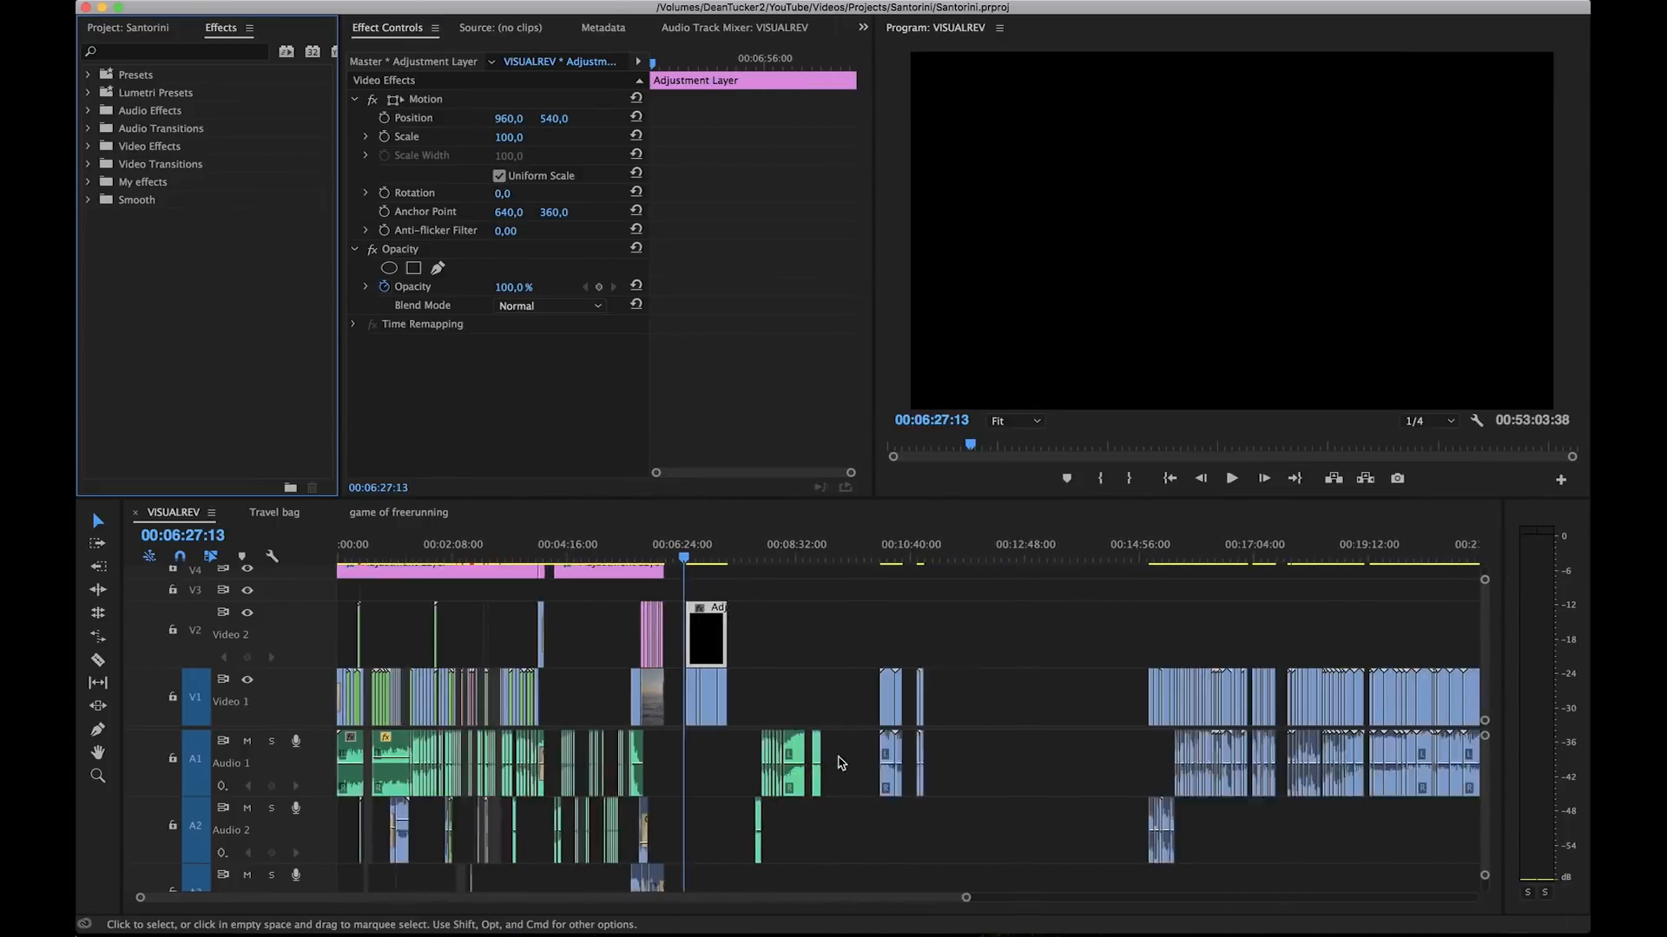
scroll(364, 656, "up", 6)
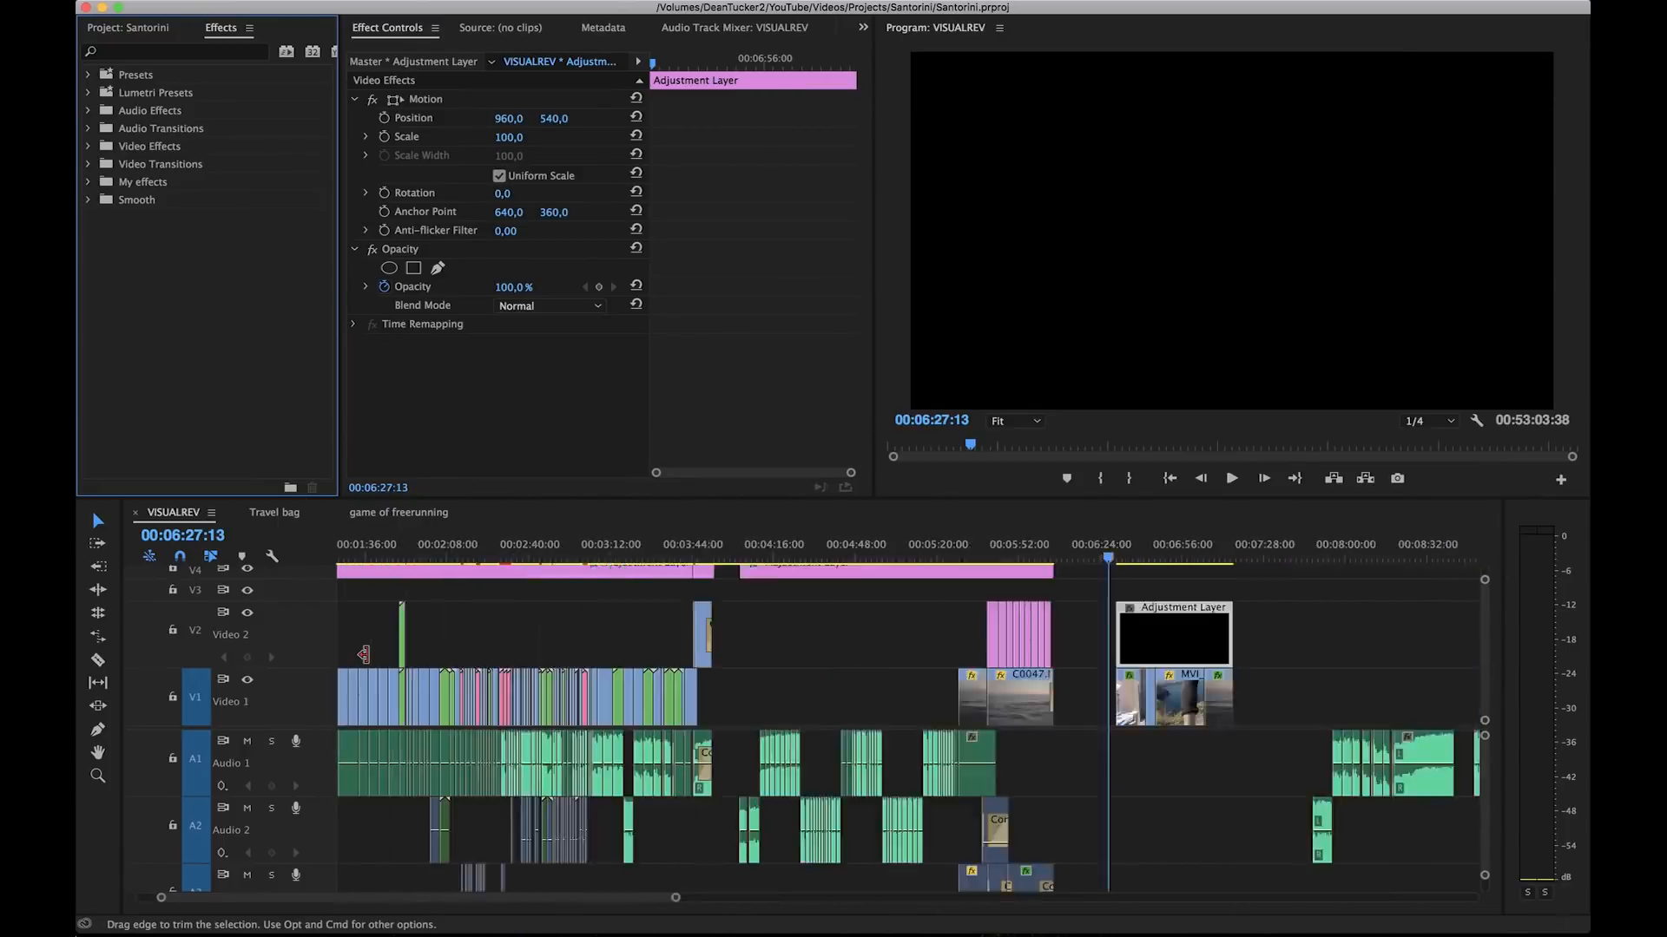
scroll(363, 656, "down", 5)
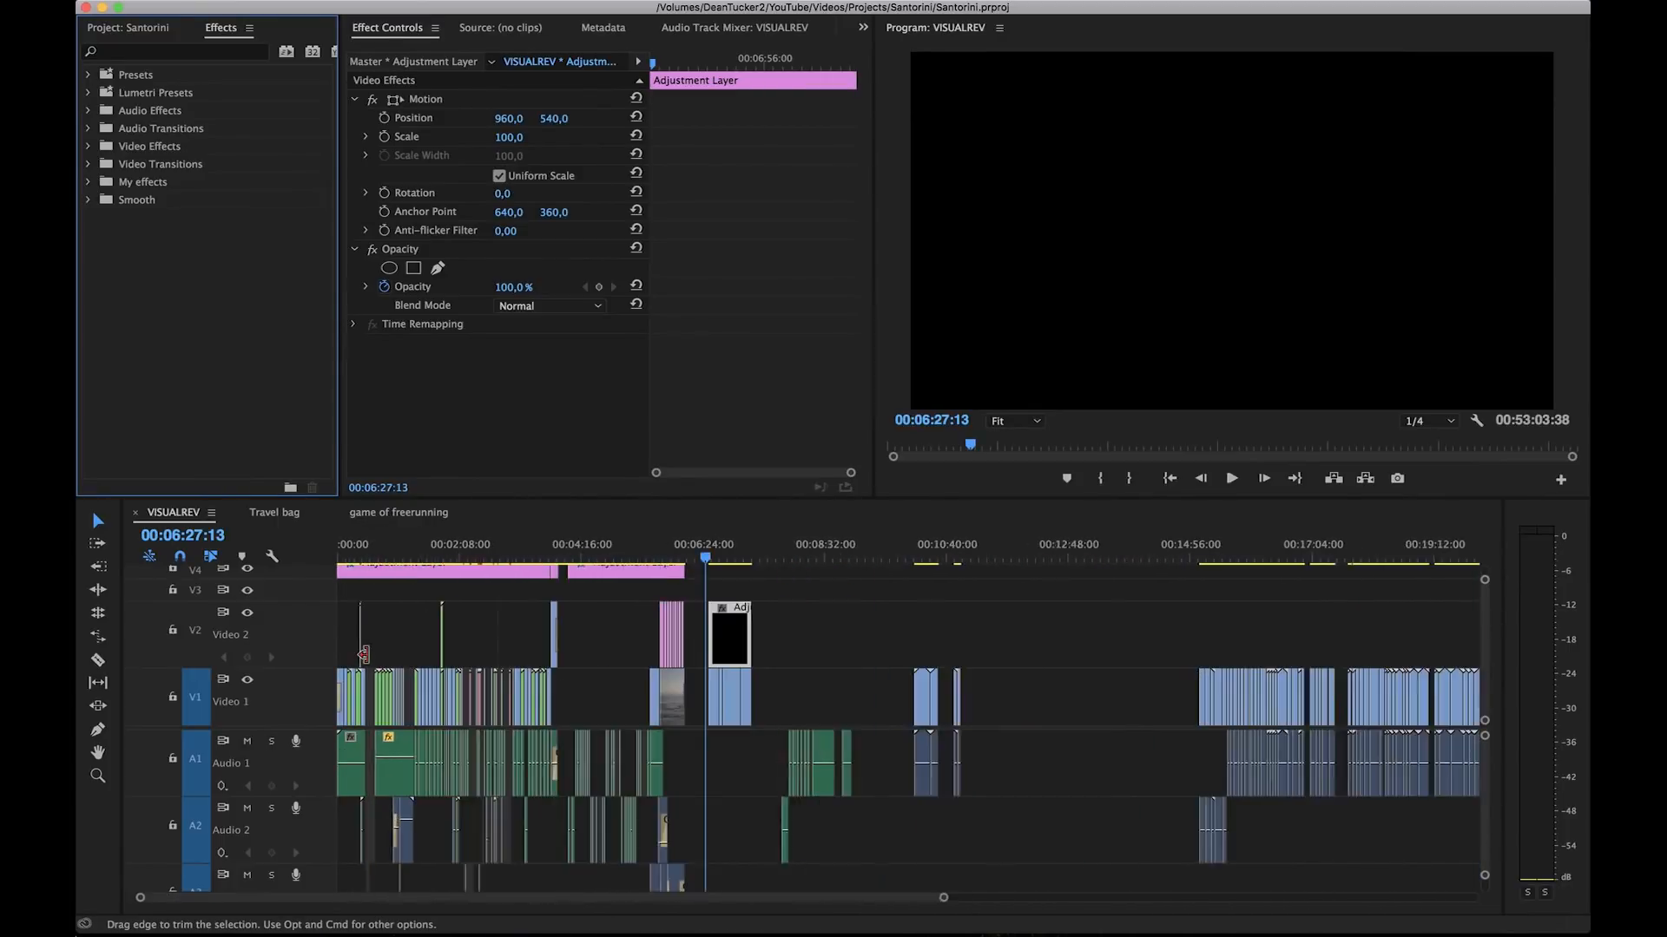
left_click(659, 553)
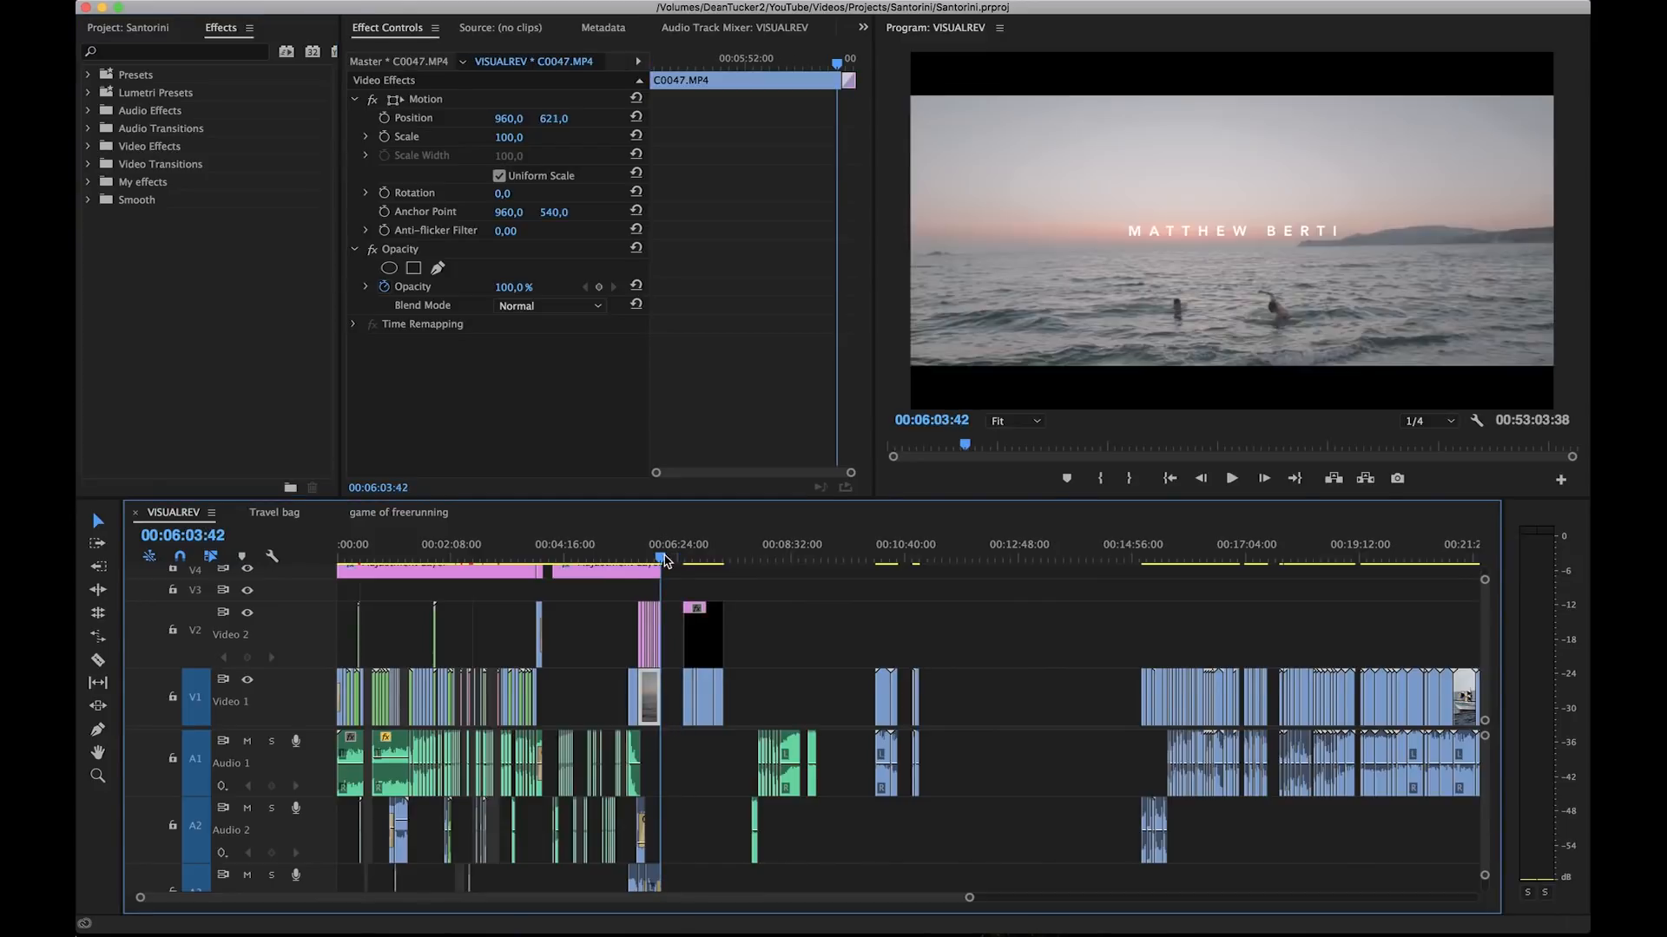
left_click_drag(661, 554, 683, 557)
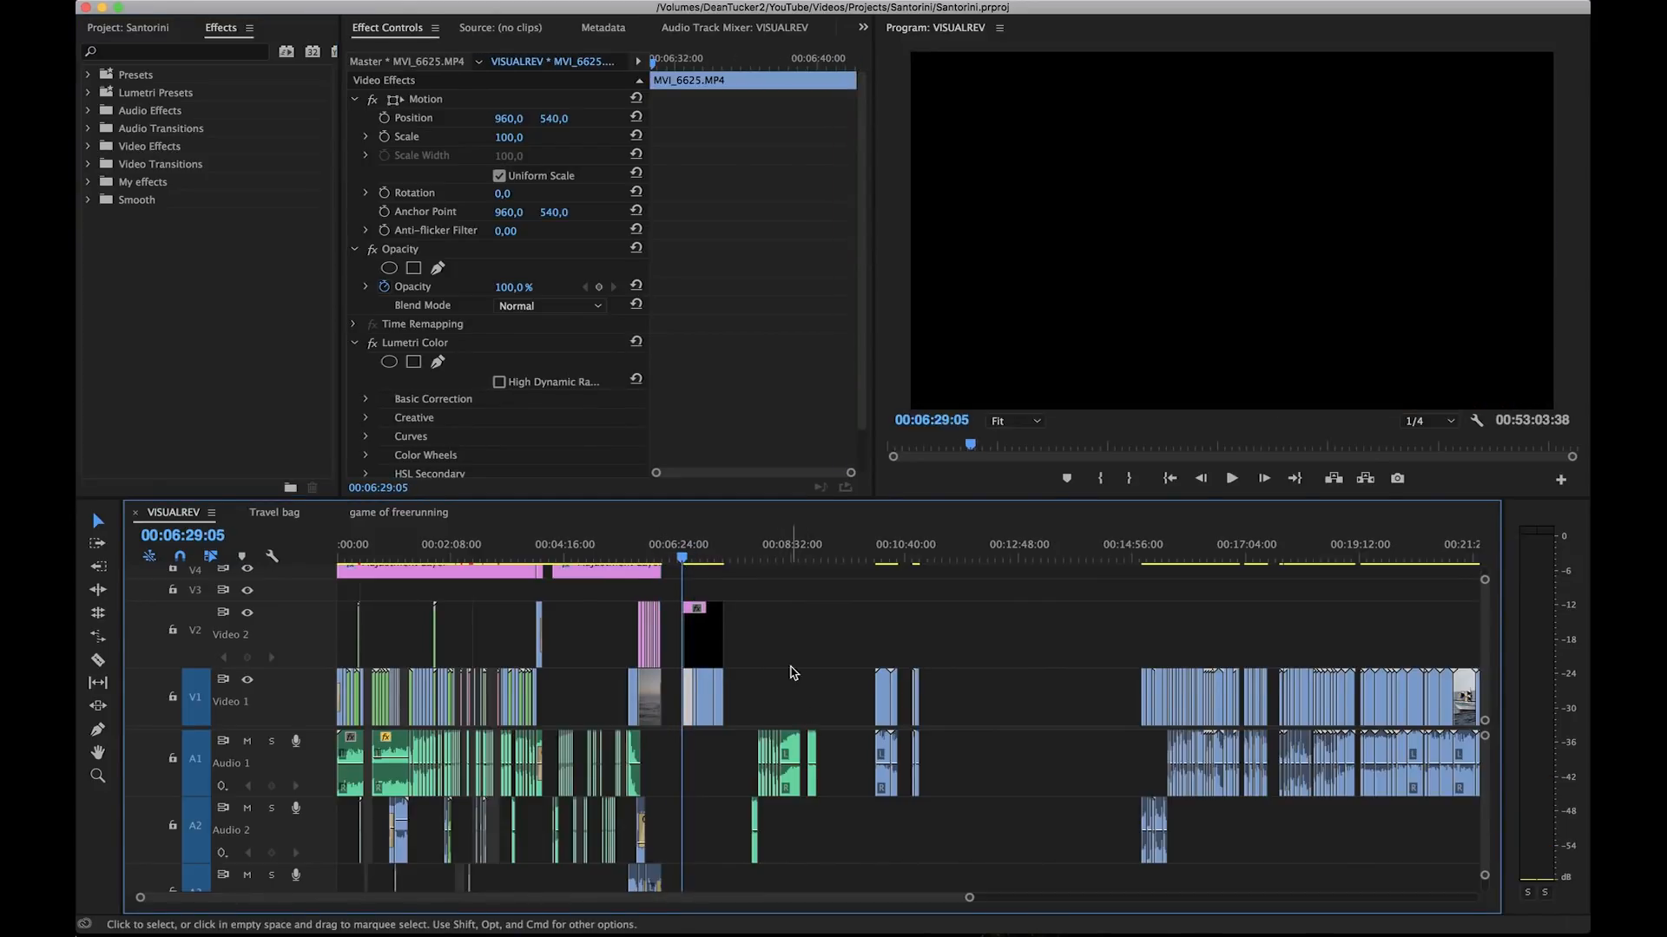
Step: Examine the whole VISUALREV timeline and the short group of clips beneath the adjustment layer after the playhead
scroll(792, 673, "down", 3)
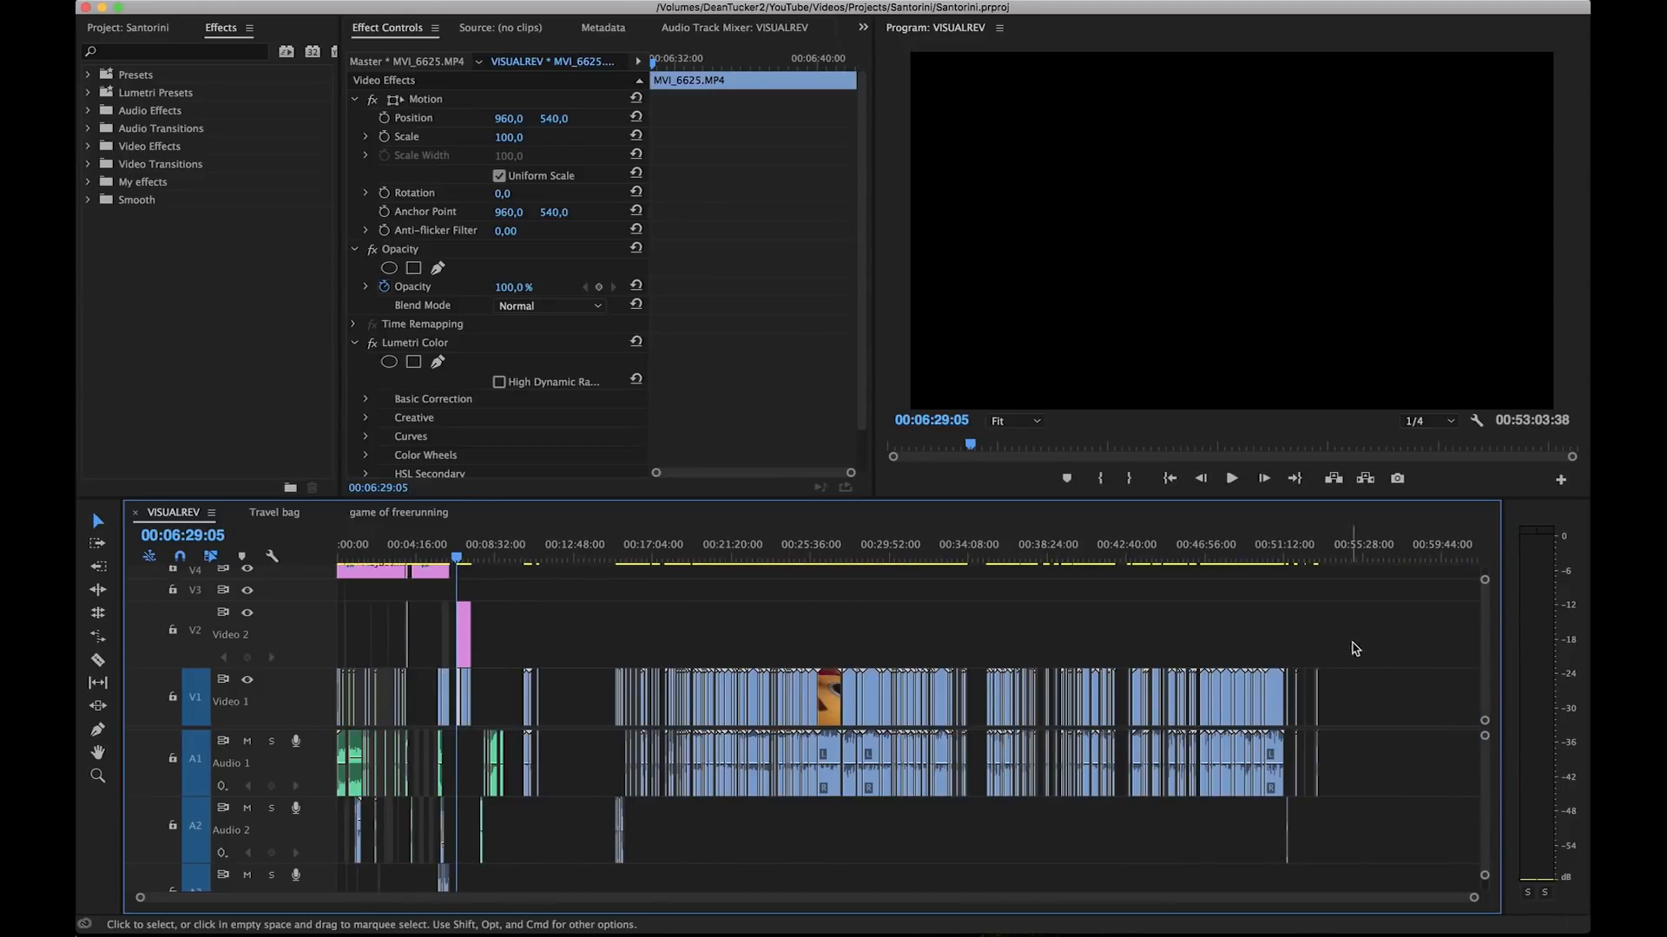
left_click_drag(1362, 608, 1182, 630)
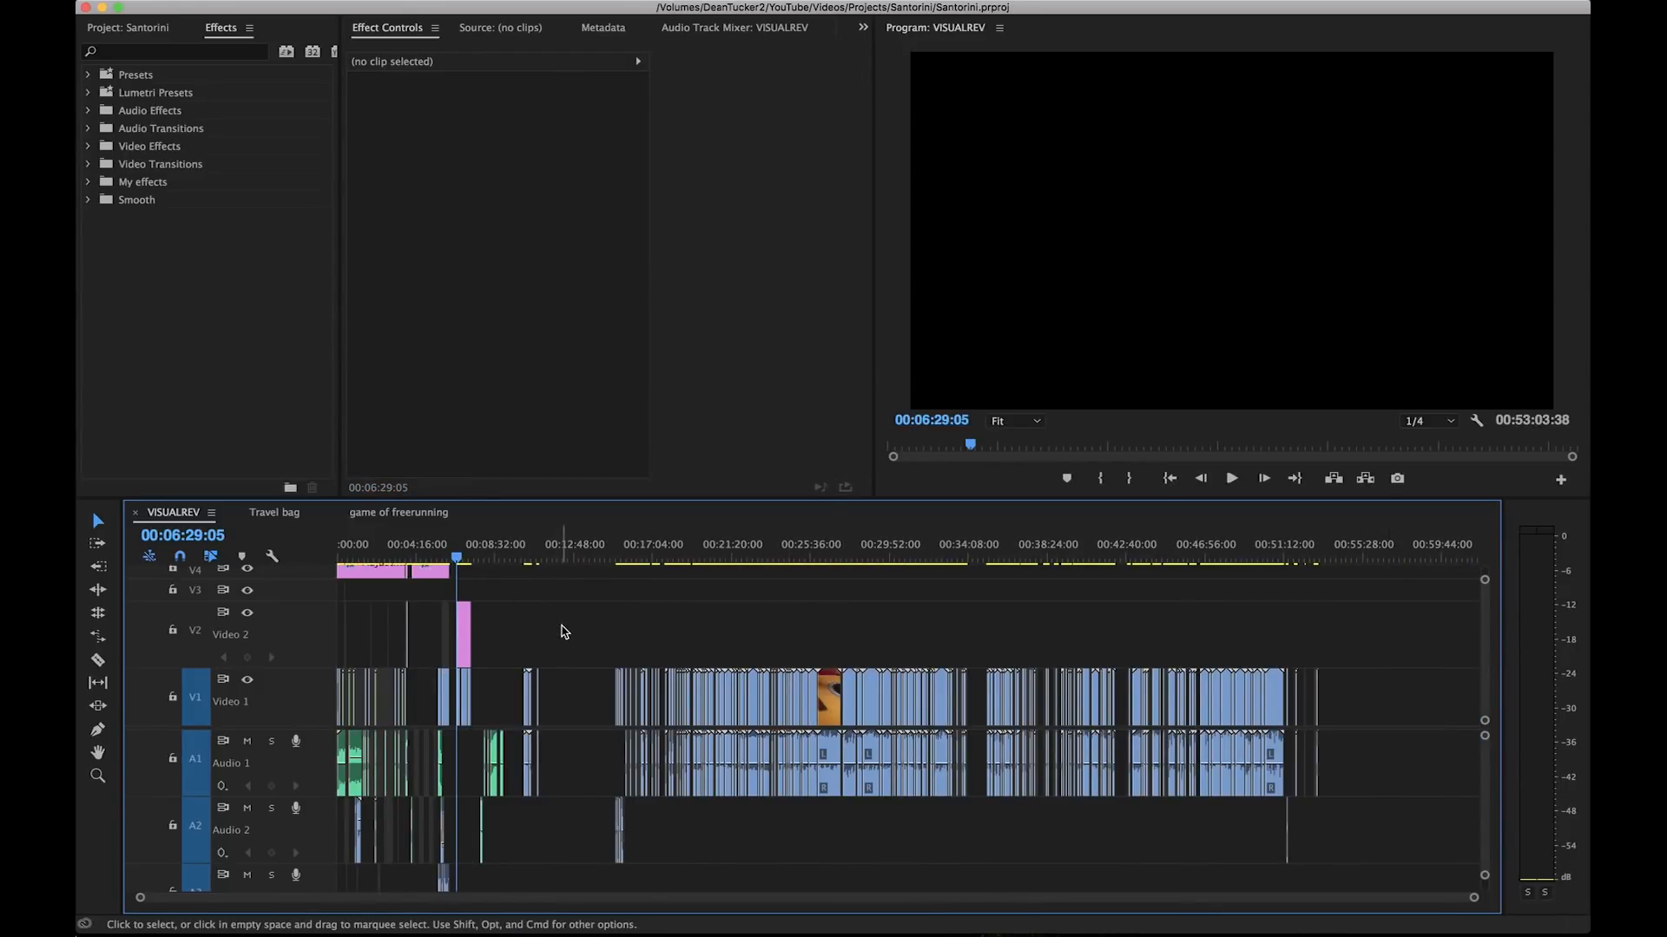
scroll(403, 646, "up", 3)
scroll(404, 660, "left", 3)
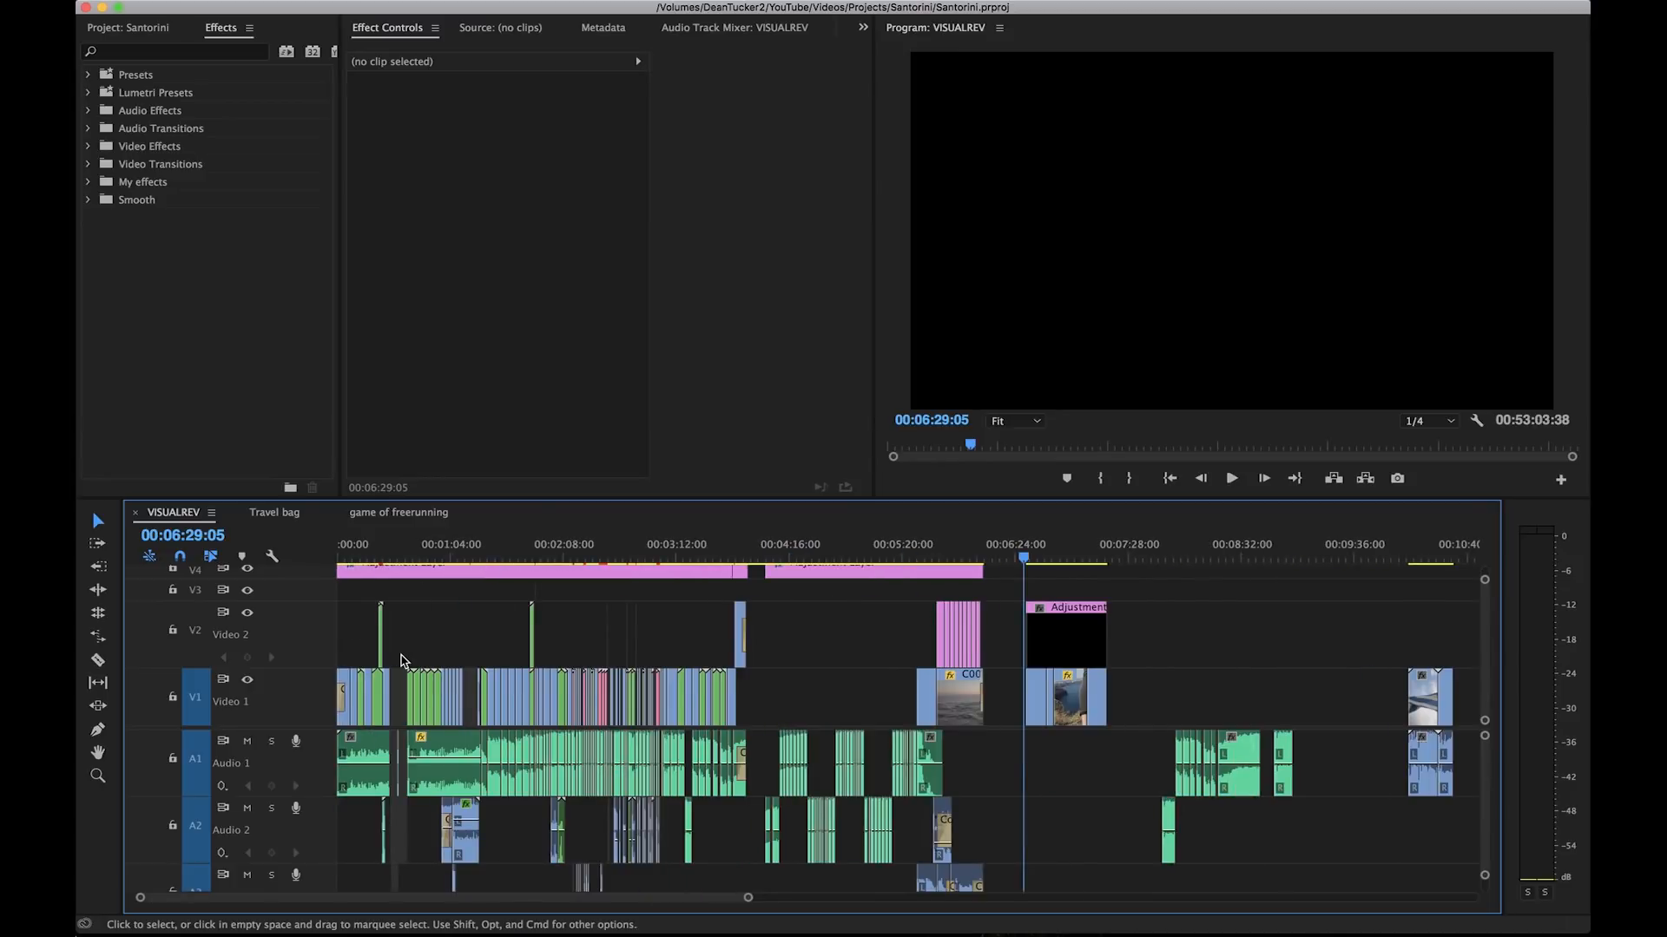
scroll(1164, 629, "up", 5)
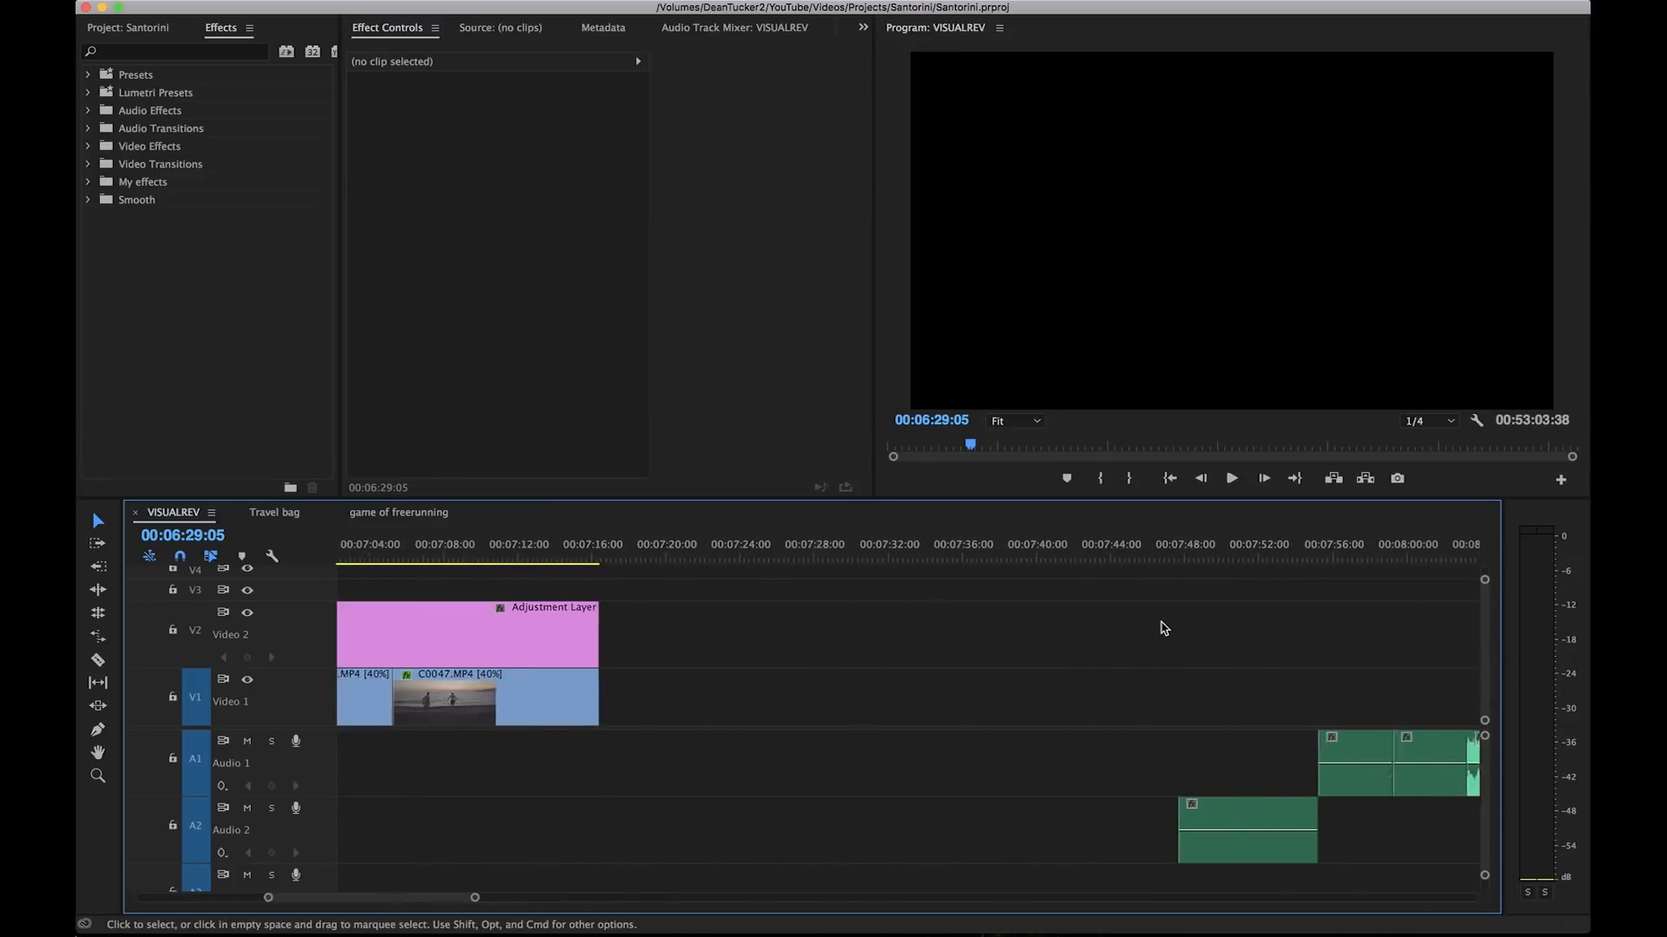
scroll(1164, 629, "down", 3)
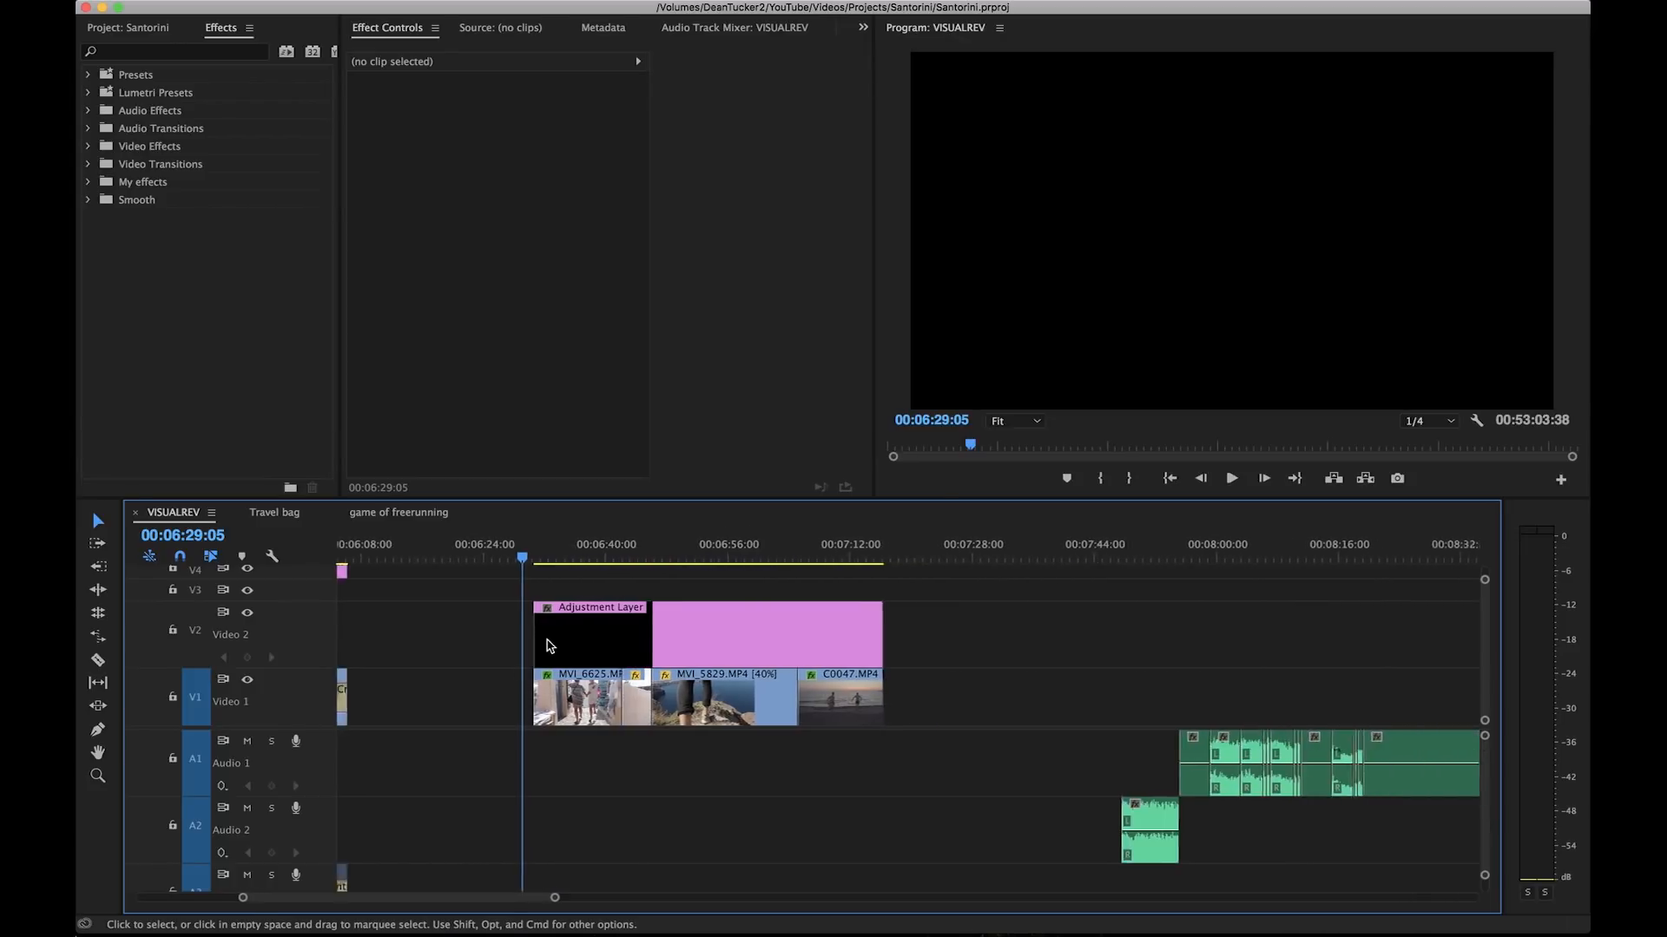
scroll(547, 640, "down", 2)
scroll(483, 649, "down", 1)
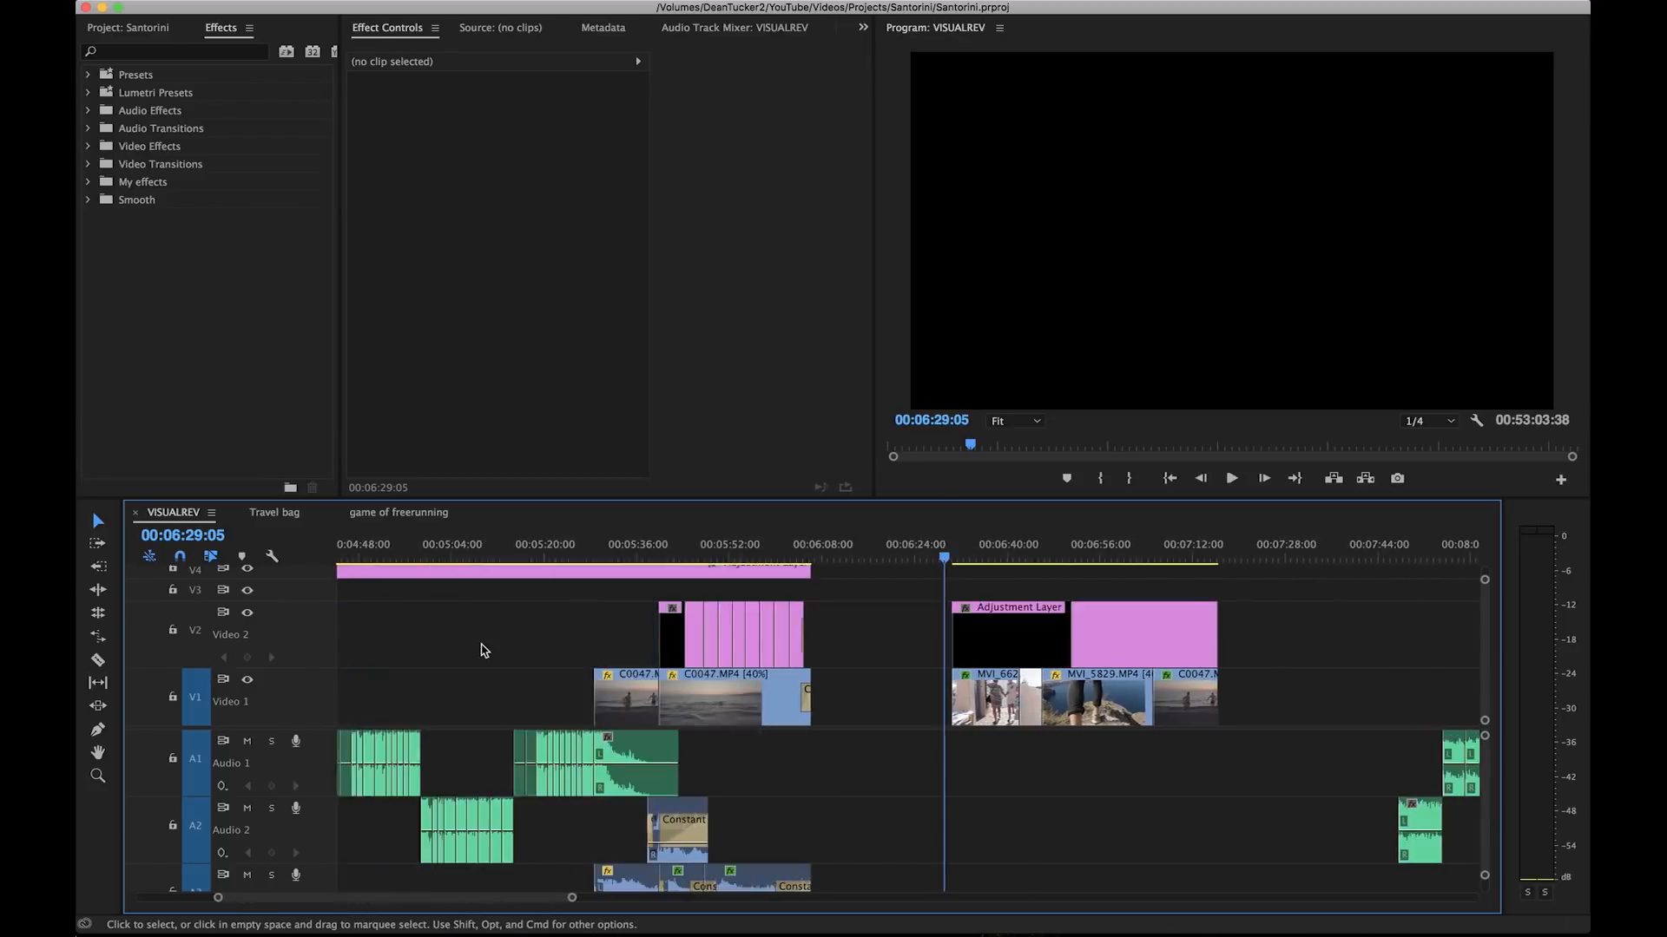
scroll(484, 650, "right", 6)
scroll(483, 649, "left", 4)
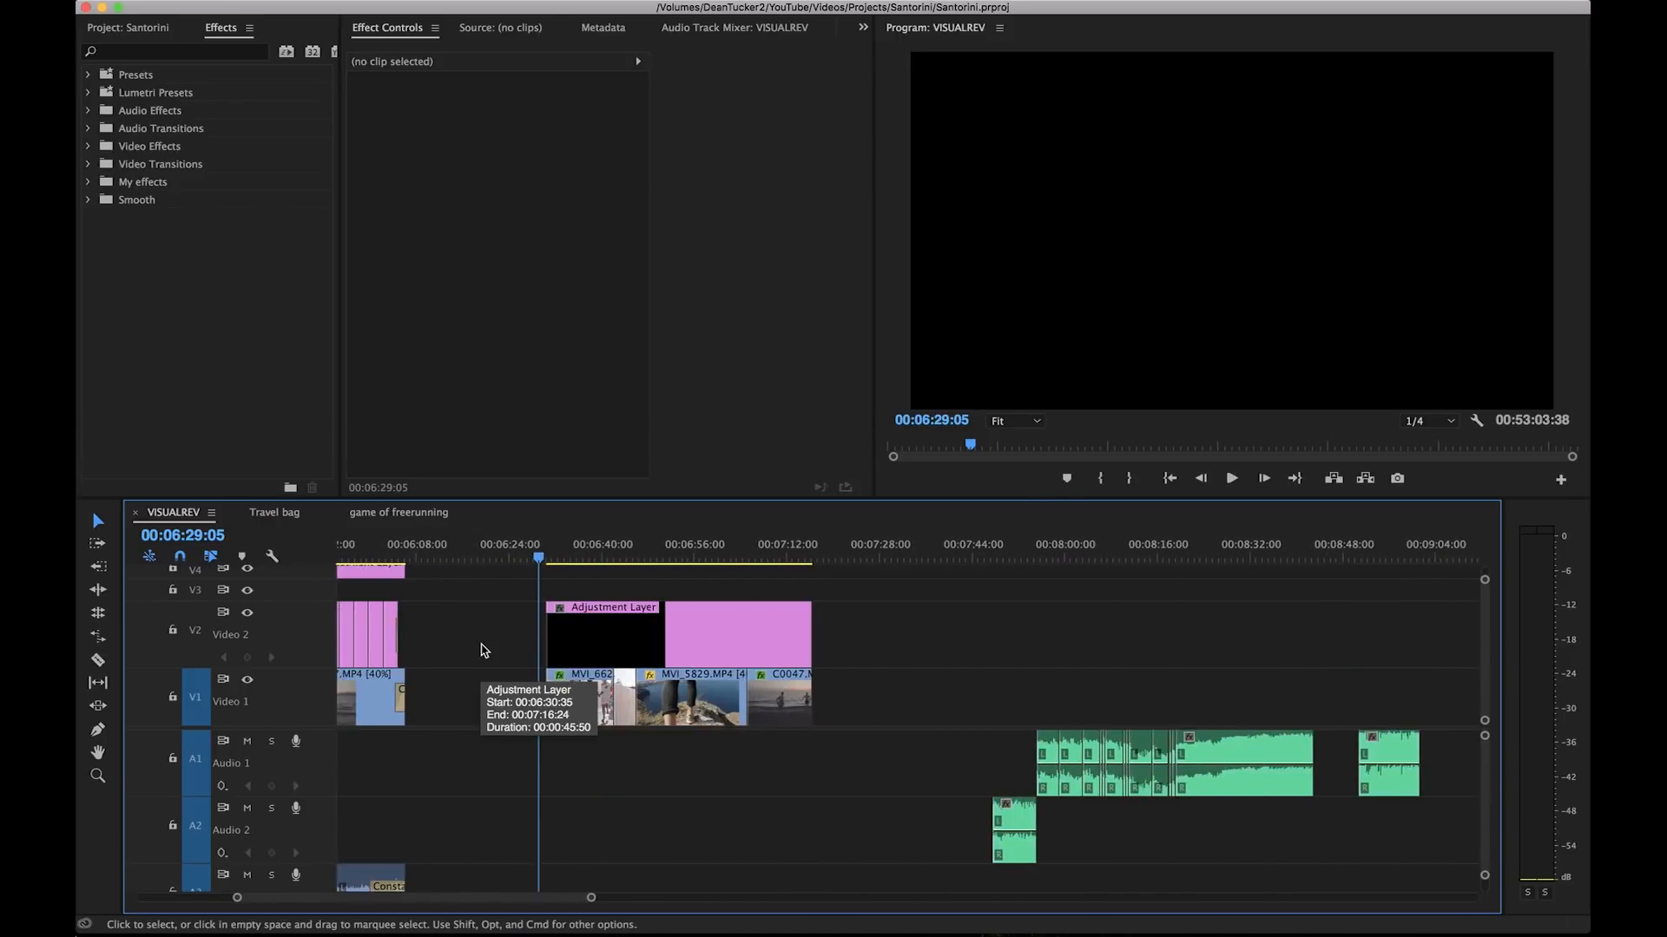
scroll(774, 698, "up", 3)
scroll(774, 698, "left", 4)
scroll(773, 698, "down", 2)
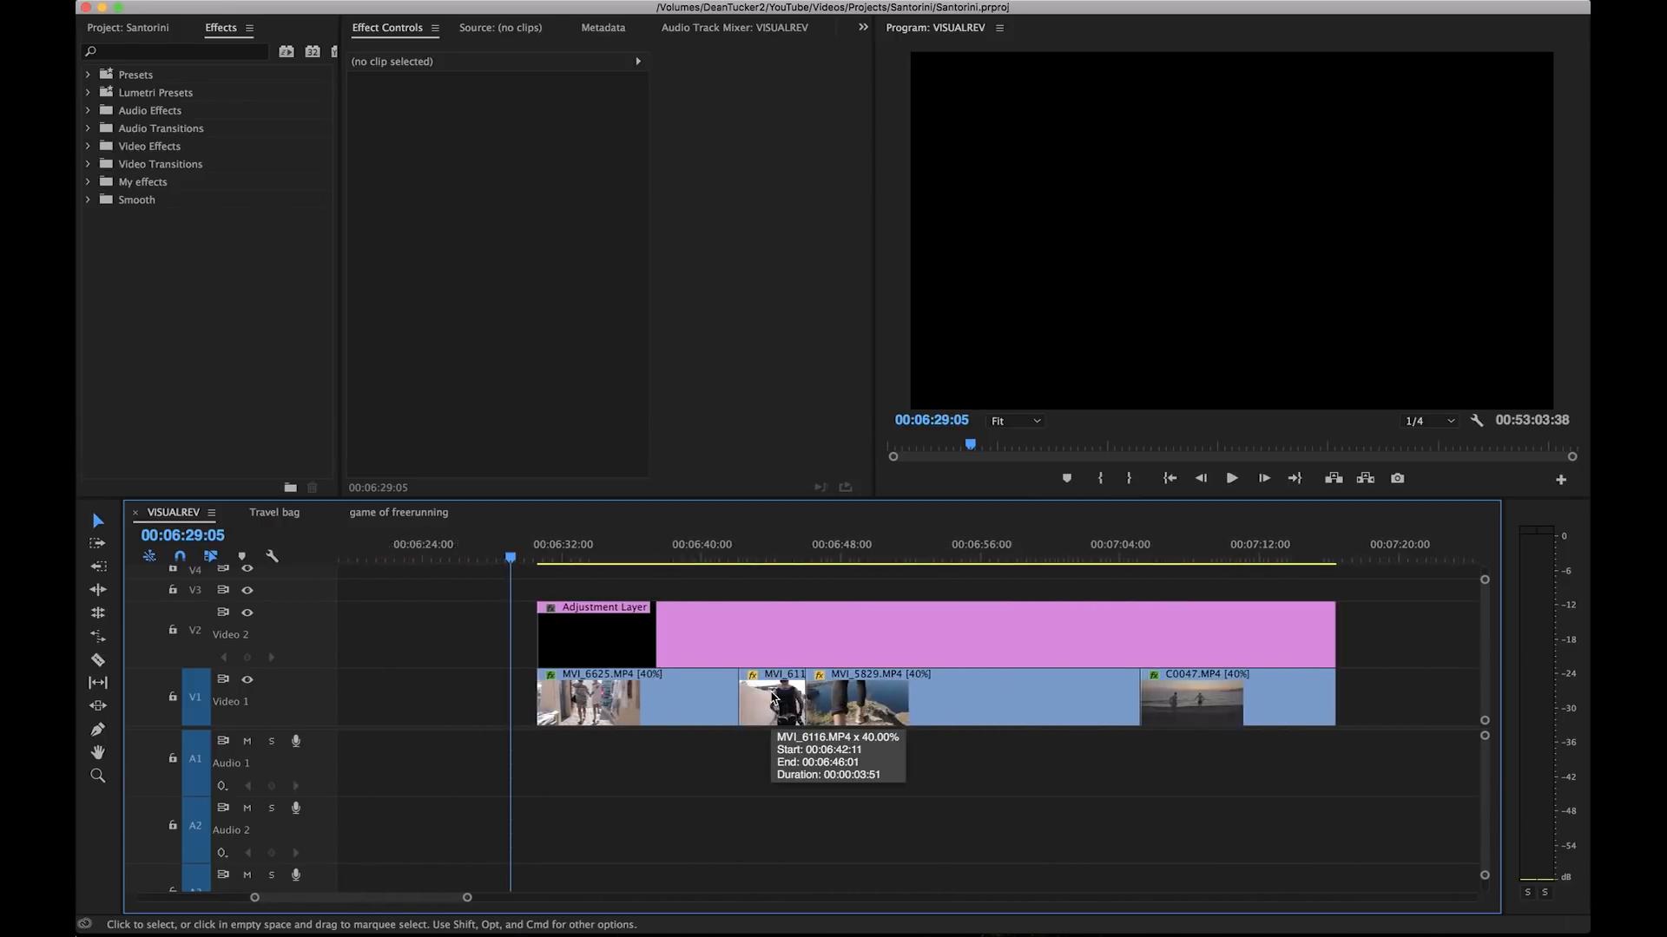
Step: Highlight the four clips on Video 1 and the adjustment layer above them to compare what each track holds
left_click(771, 650)
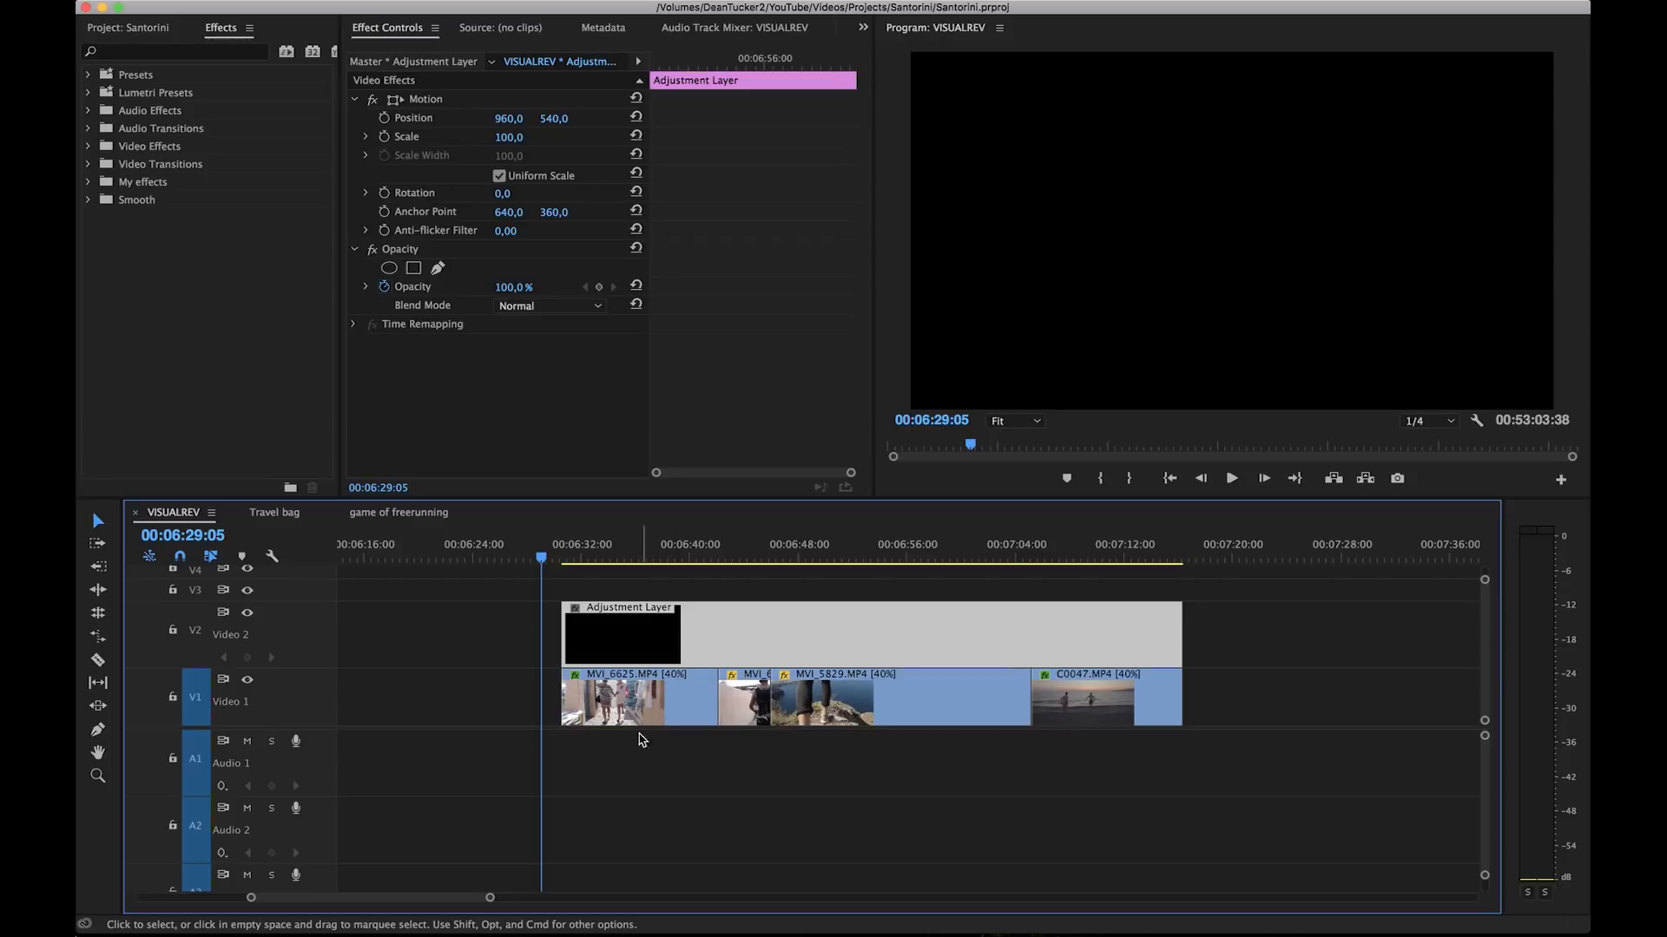
left_click_drag(646, 794, 1115, 682)
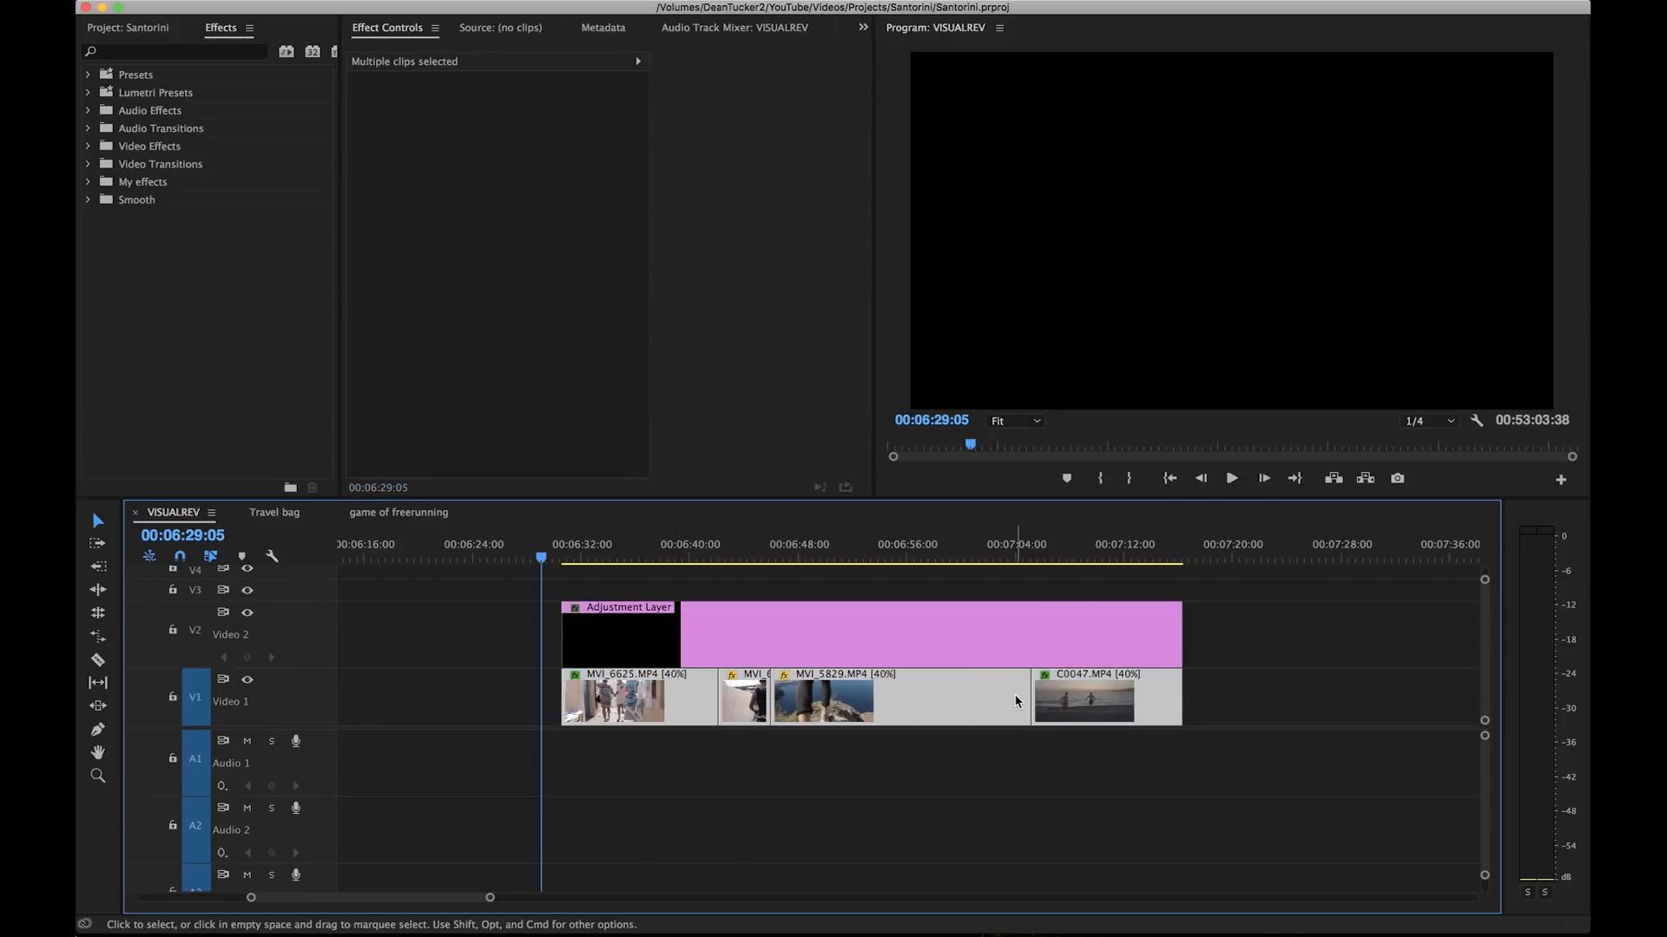
left_click(937, 661)
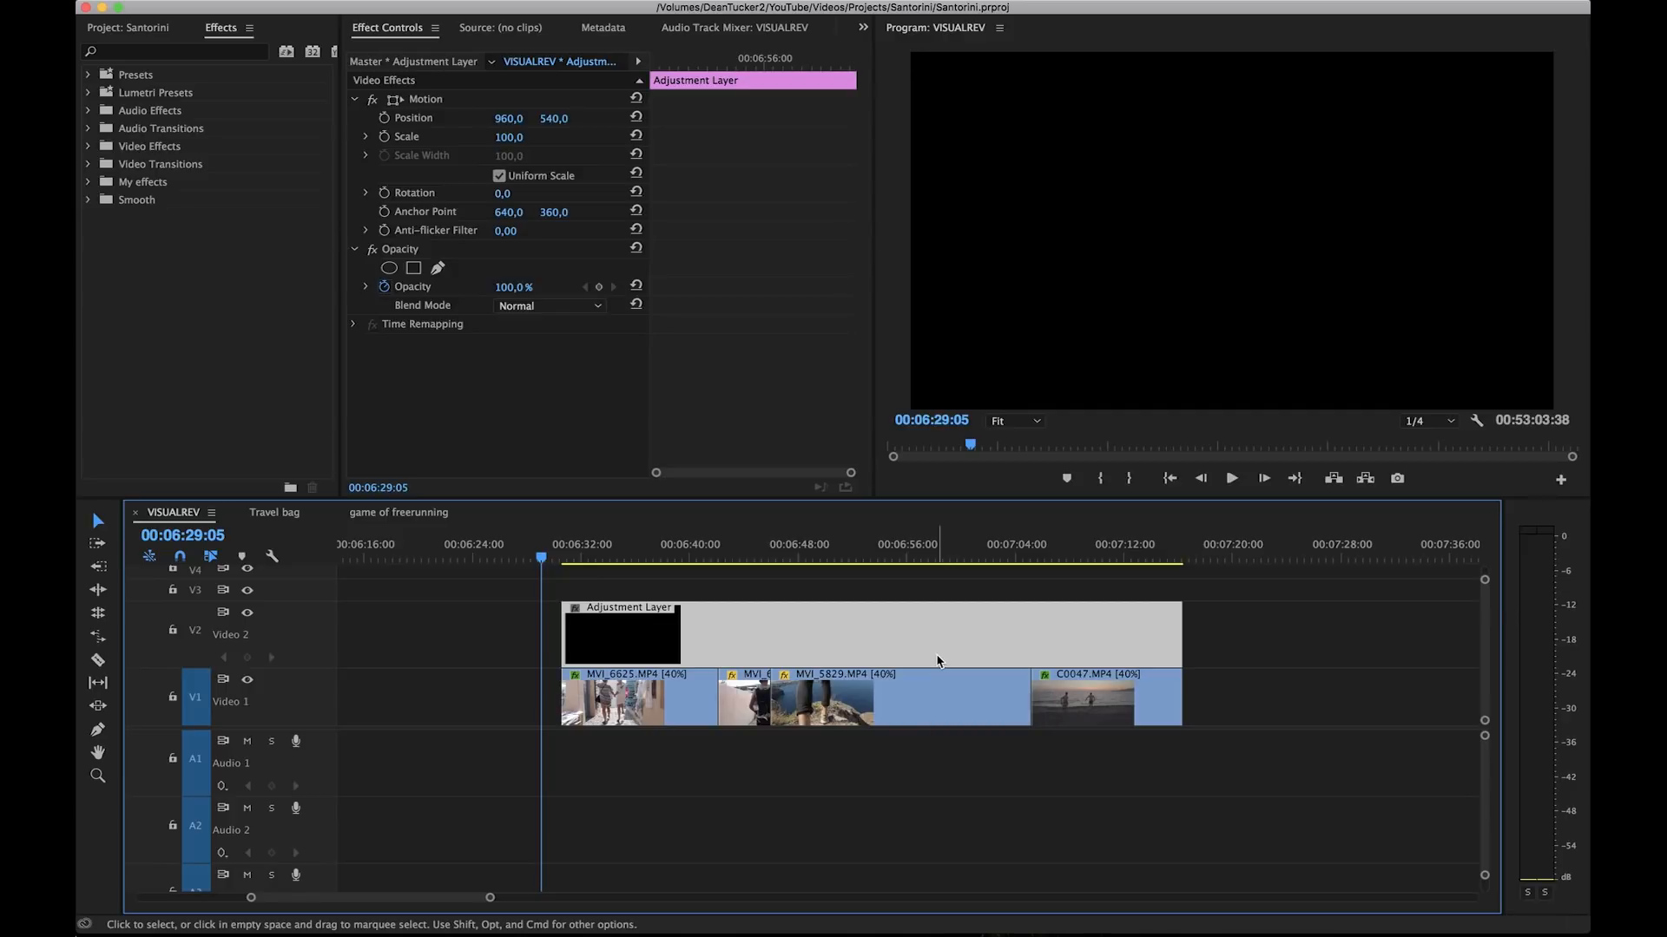
Step: Create a new adjustment layer in the project at 1920 x 1080, 59,94 fps, with square pixels
key("shift+1")
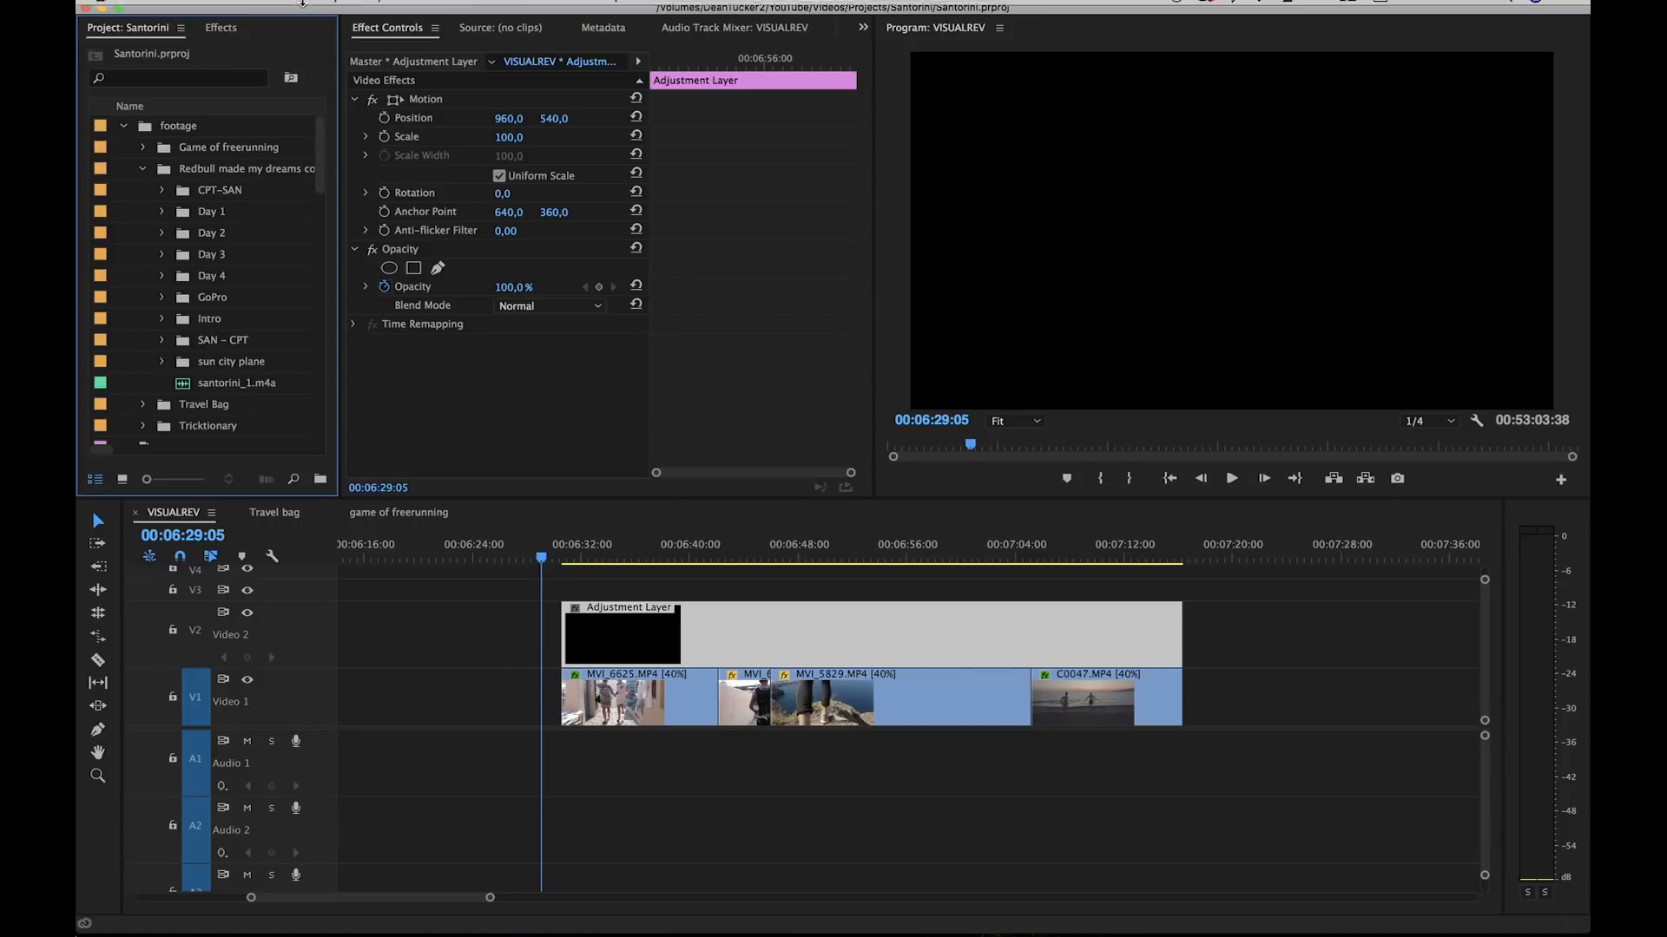
left_click(256, 9)
mouse_move(296, 32)
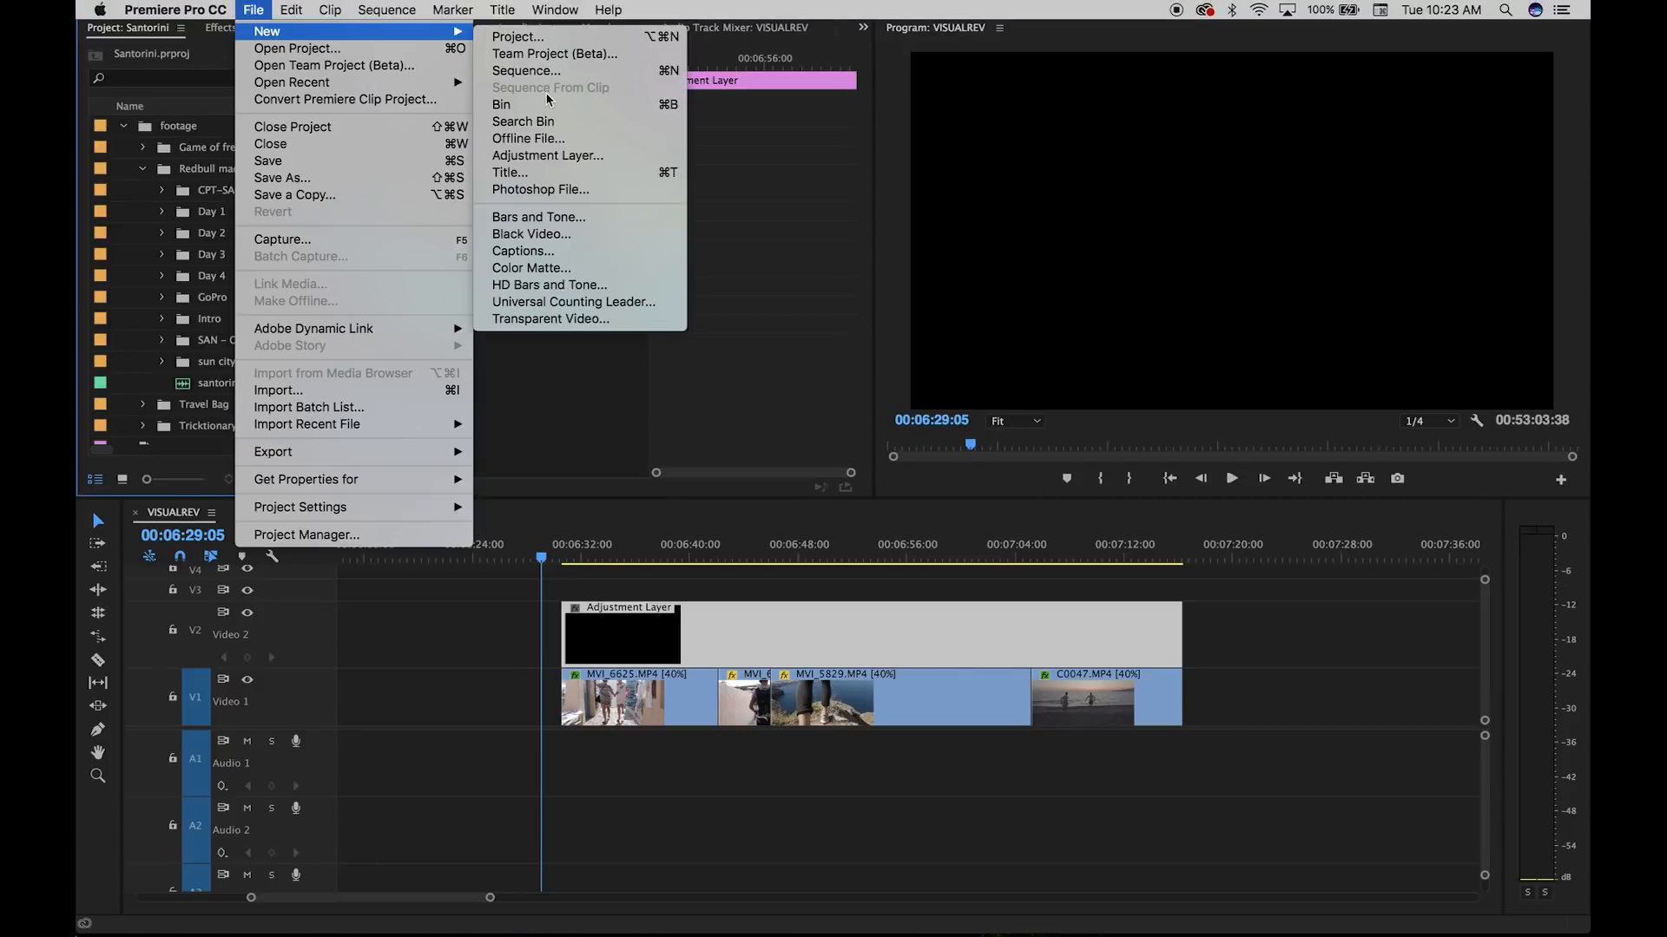
left_click(535, 159)
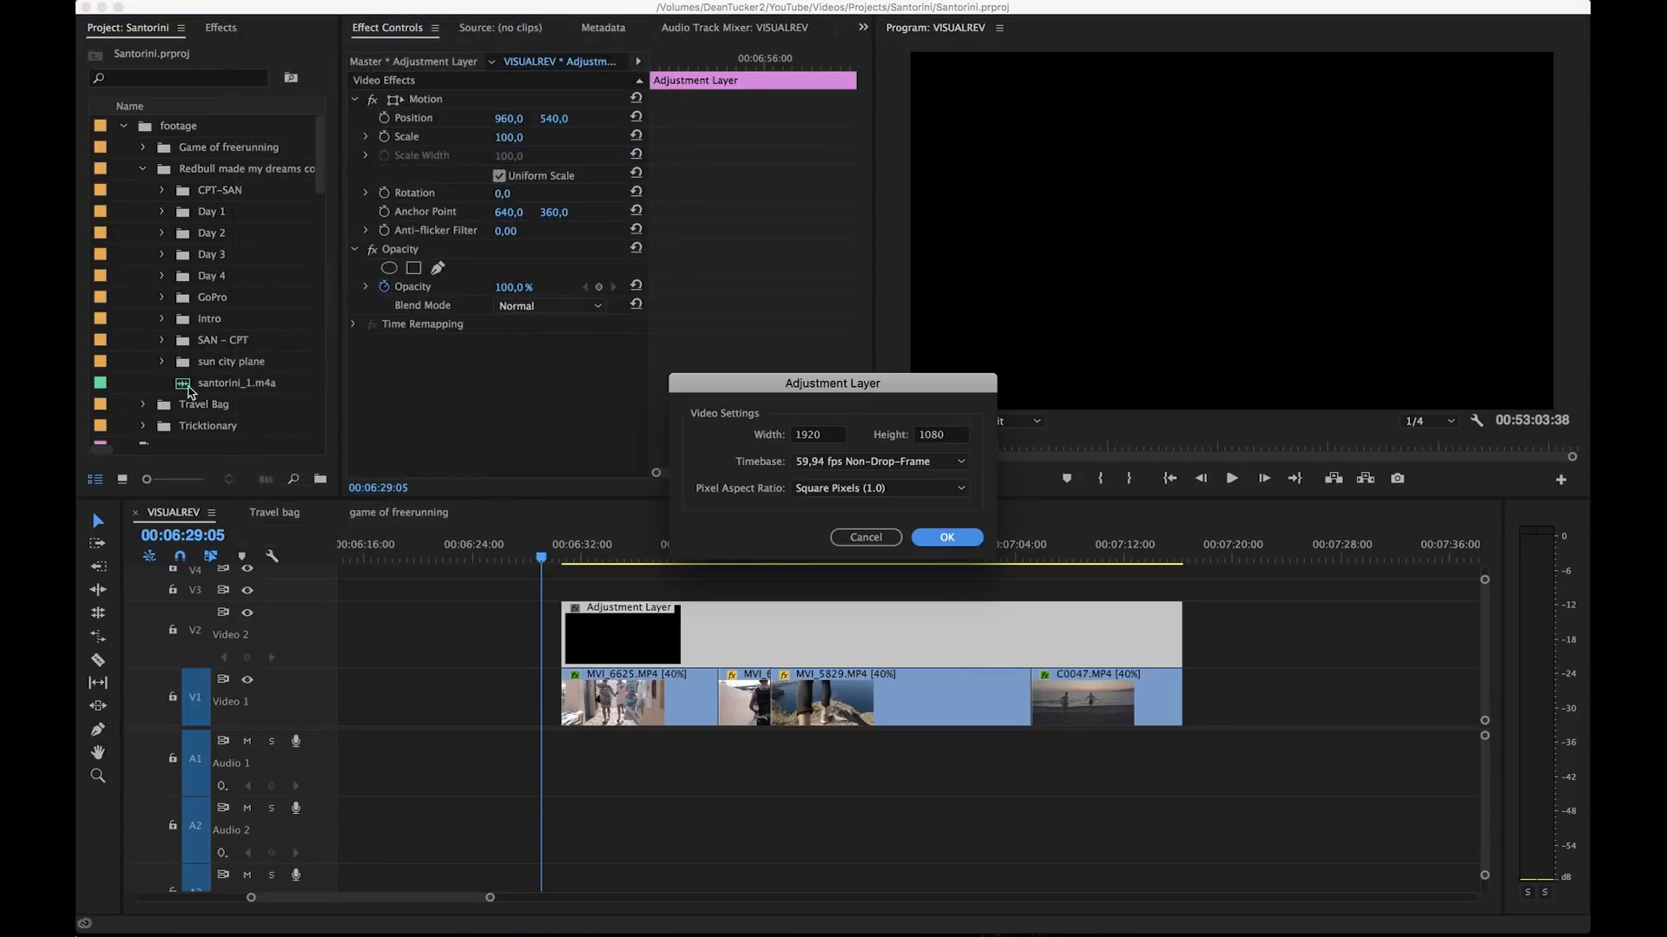
left_click(930, 533)
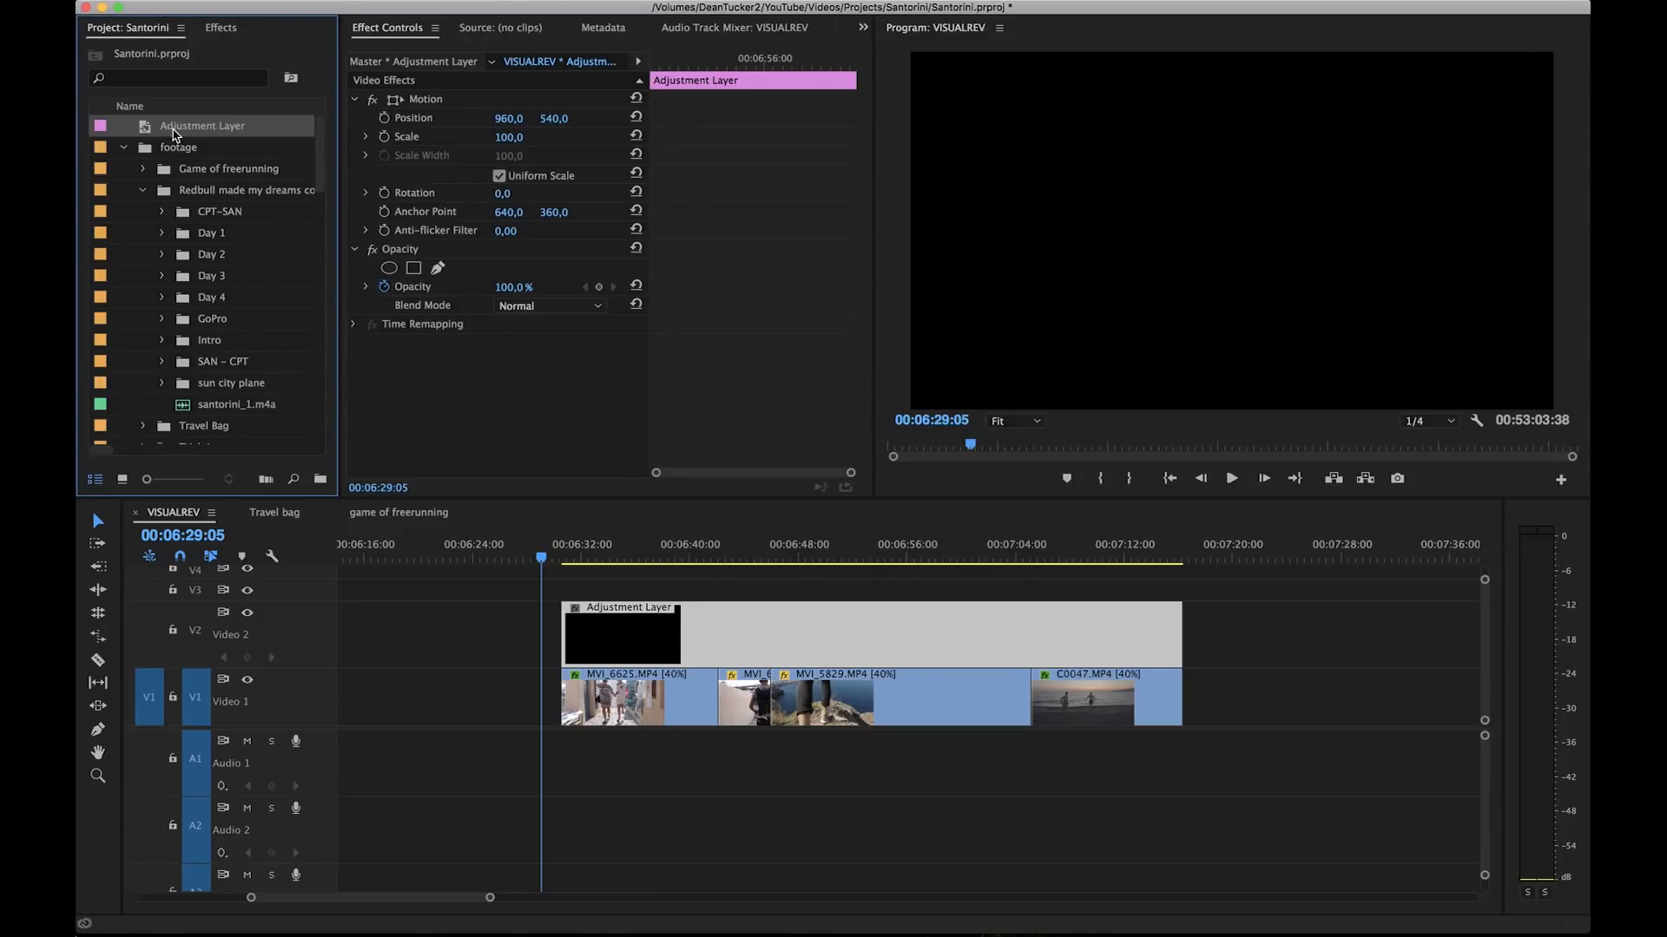
Step: Place the new adjustment layer on Video 2 so that it spans all four clips, and select it
left_click_drag(161, 132, 1157, 612)
left_click(1231, 609)
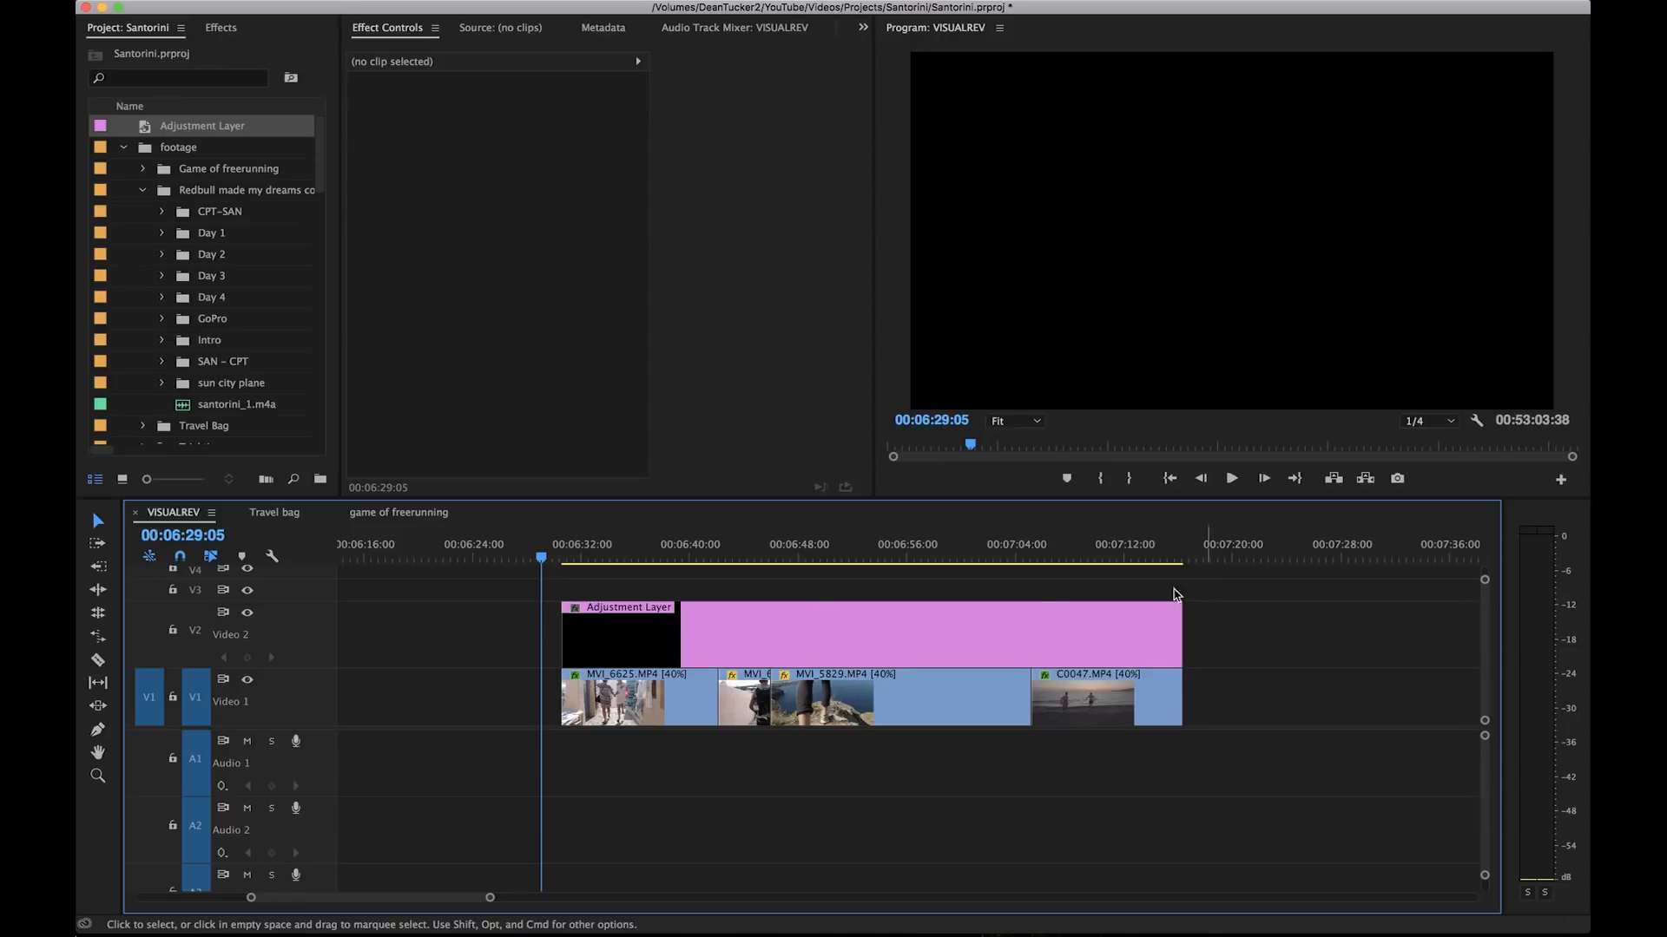
left_click(578, 618)
key("=")
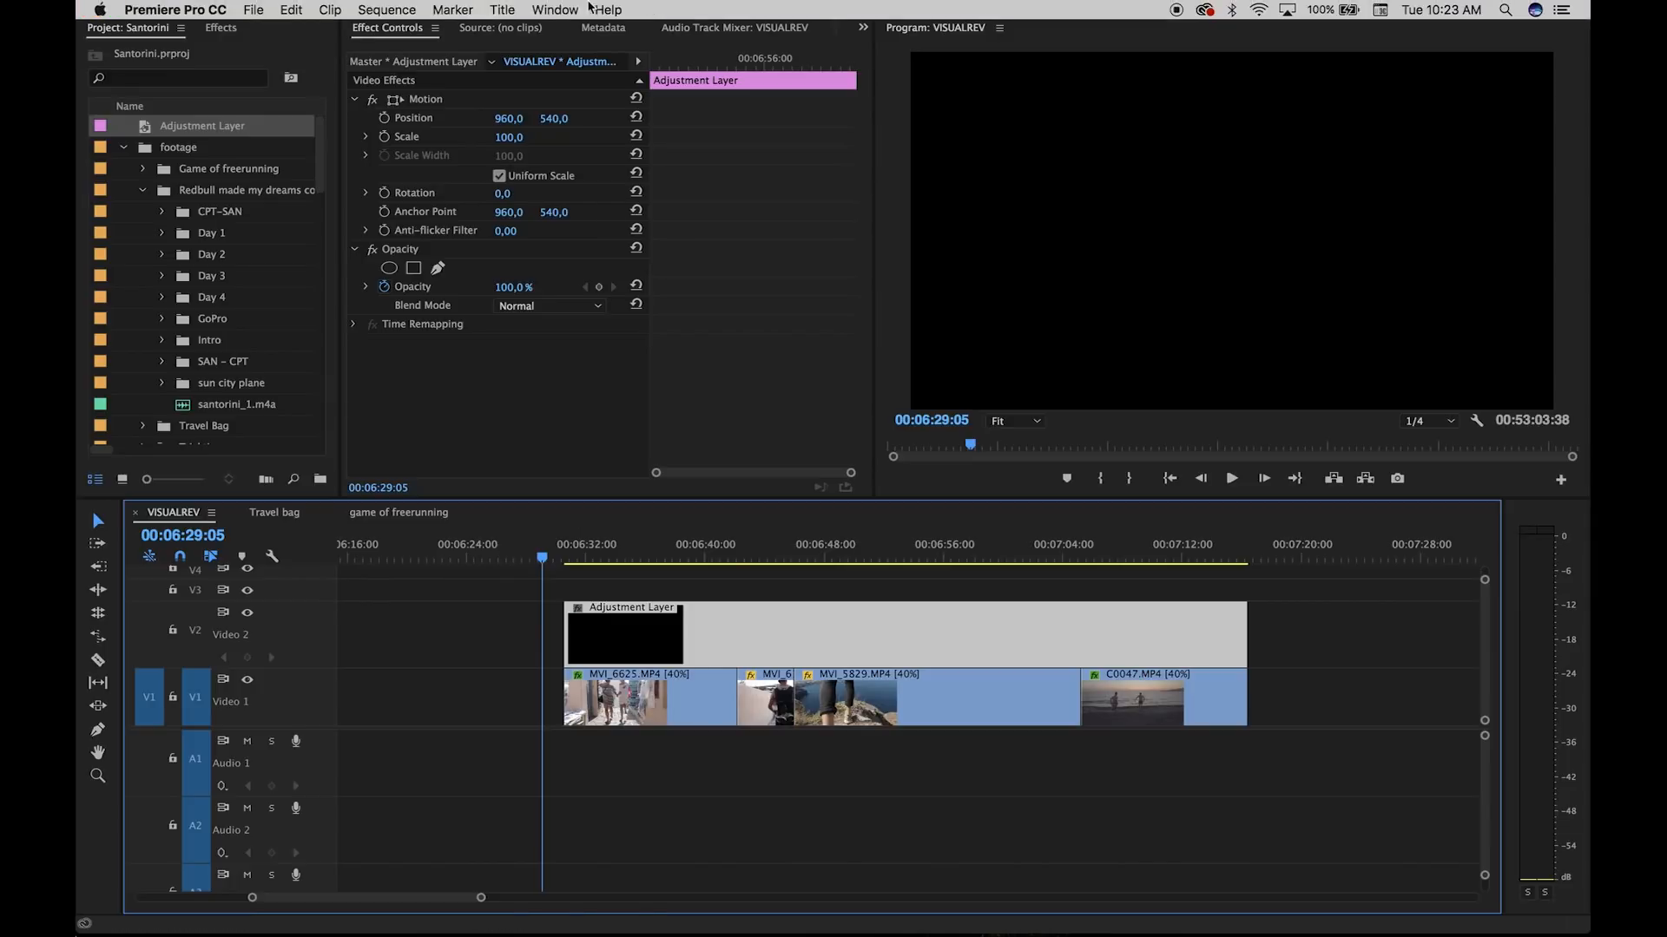
Step: Switch to the Color workspace
left_click(570, 9)
mouse_move(574, 35)
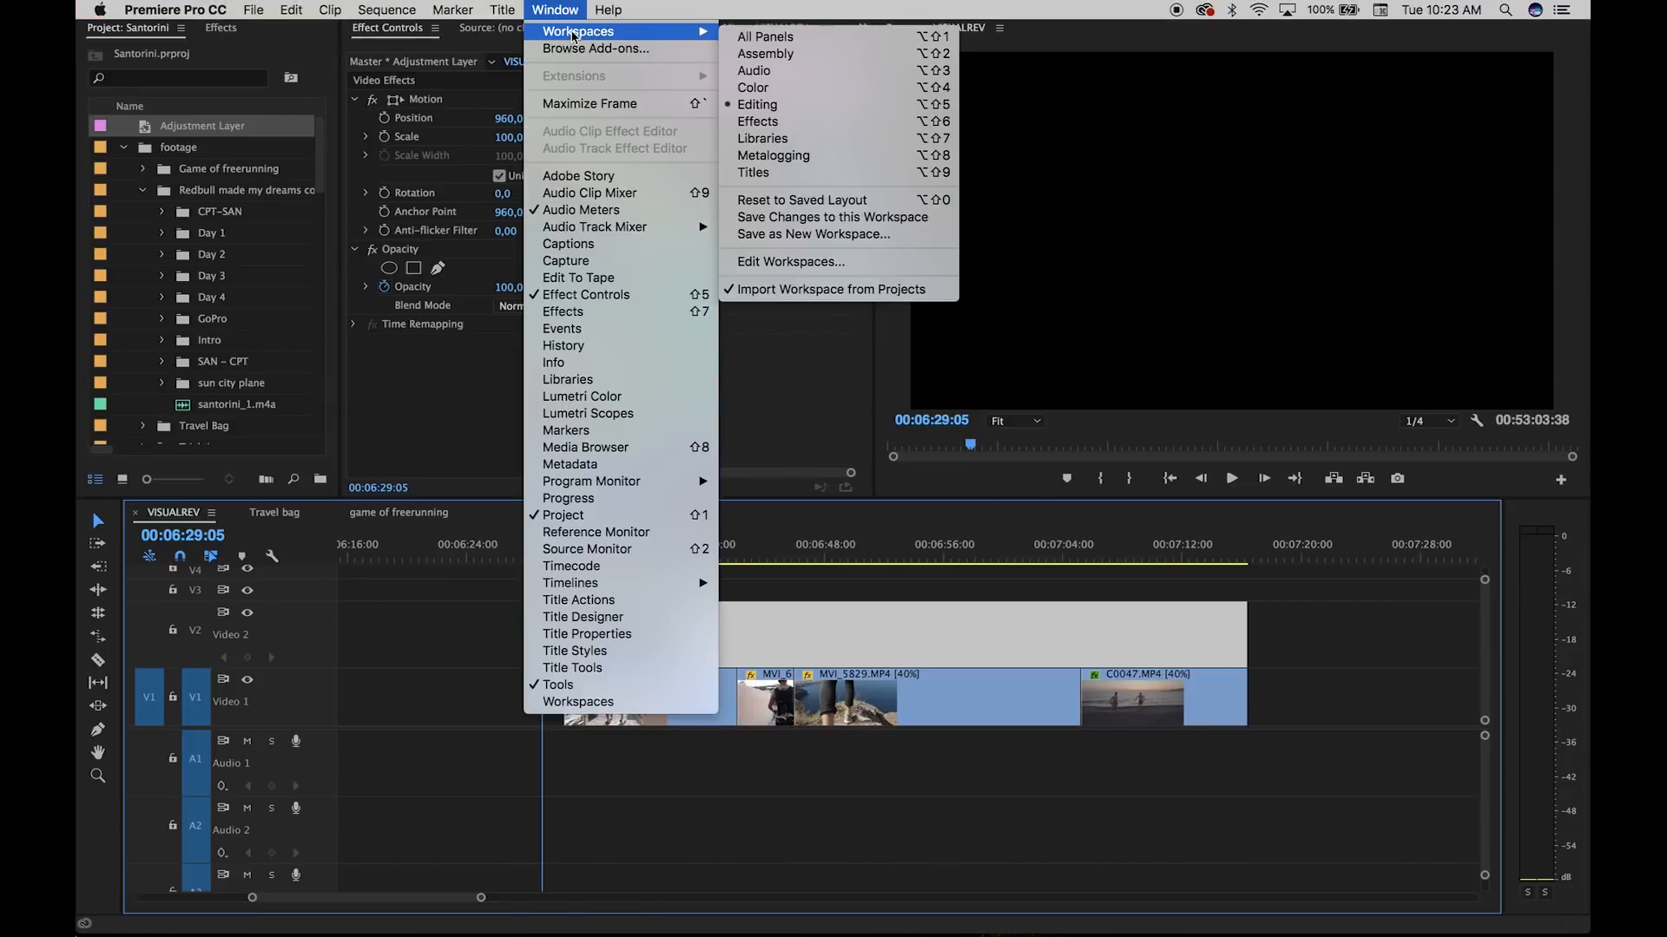
left_click(800, 89)
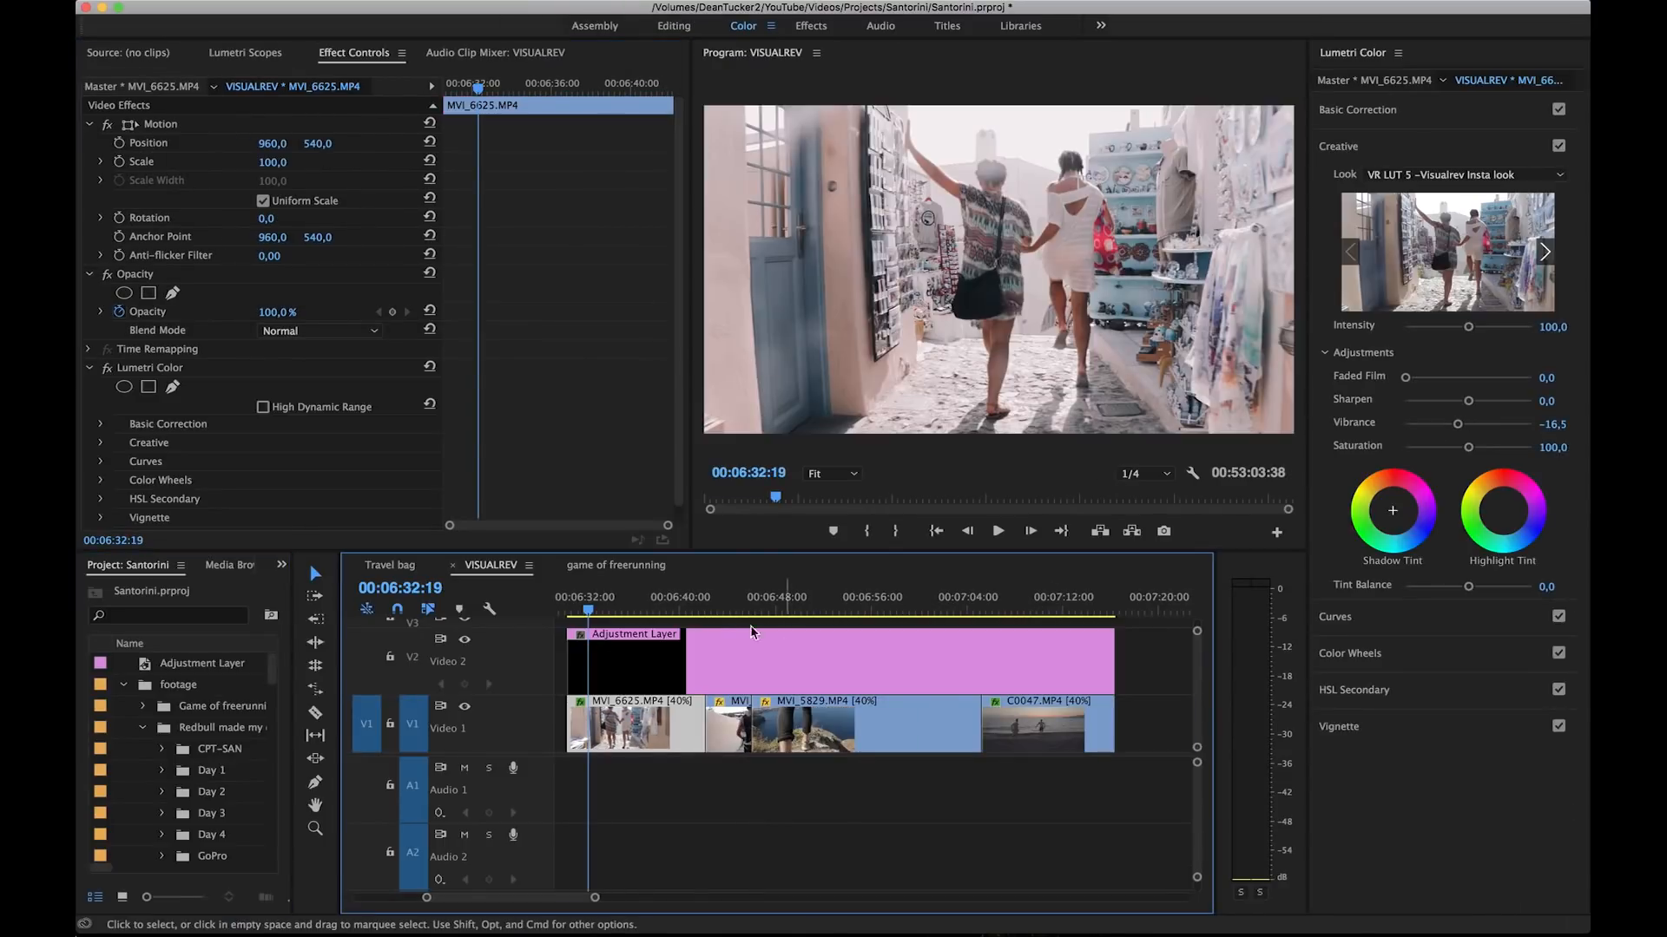
Step: Preview the footage under the adjustment layer and park the playhead at 00:06:58:51 on clip MVI_5829.MP4
left_click(696, 602)
key("space")
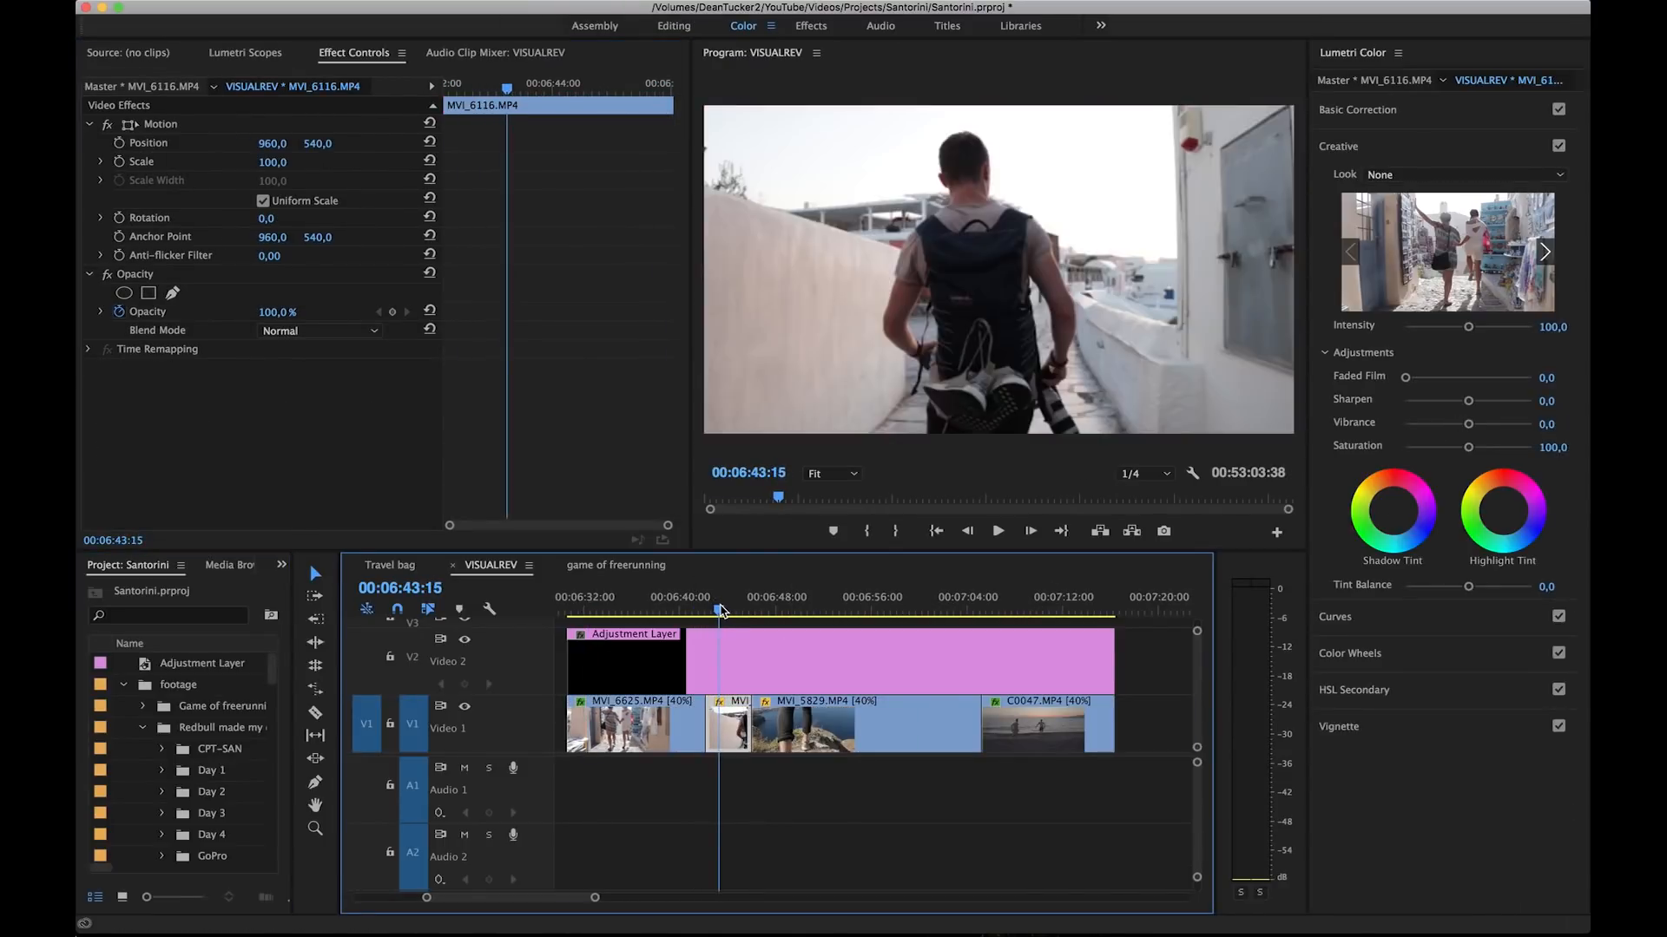
mouse_move(920, 605)
left_mouse_down()
mouse_move(948, 605)
mouse_move(908, 605)
left_mouse_up()
scroll(950, 697, "down", 2)
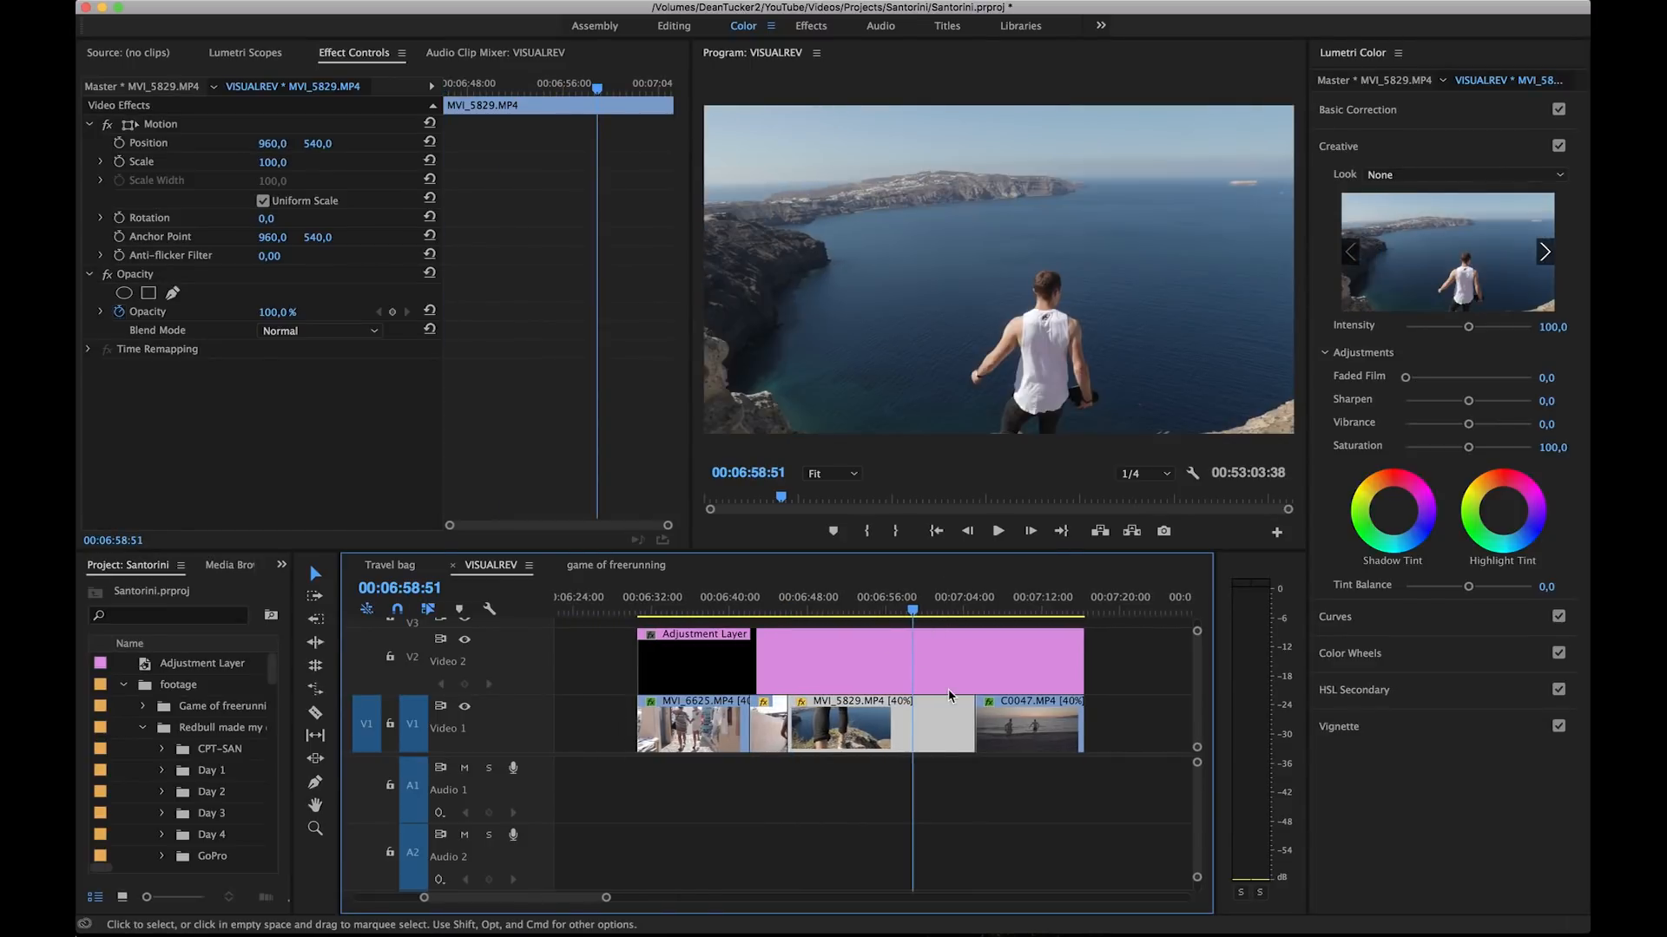
Step: Check the Input LUT options in the adjustment layer's Basic Correction settings, leaving None, and open its Creative settings
left_click(1017, 642)
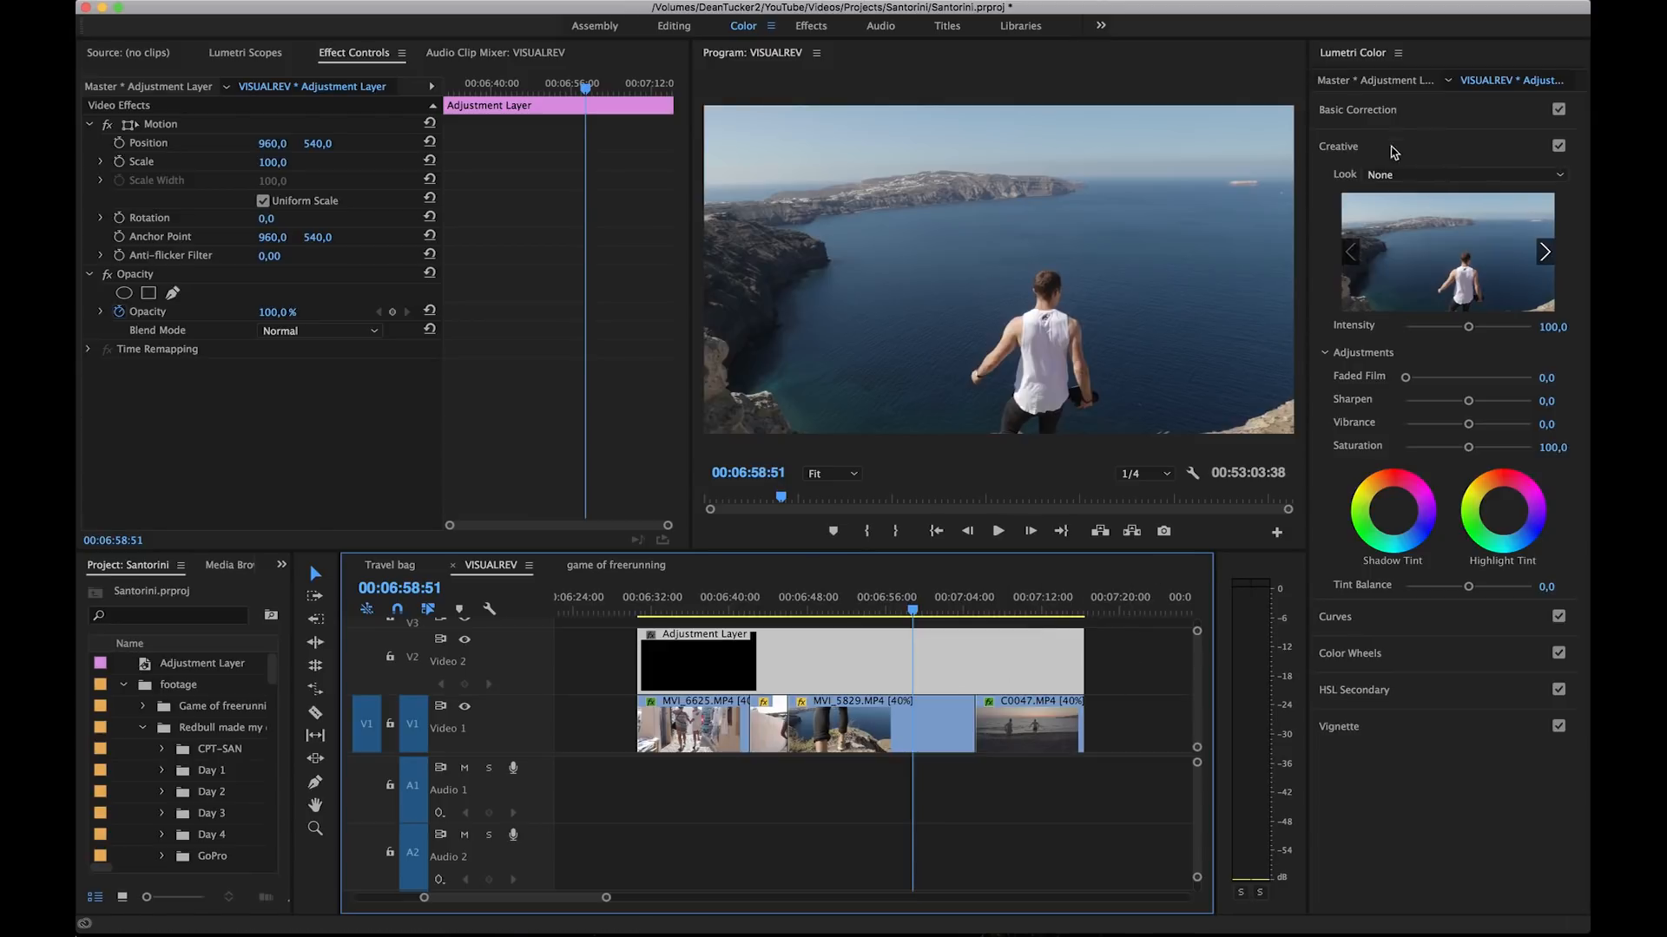
left_click(1418, 117)
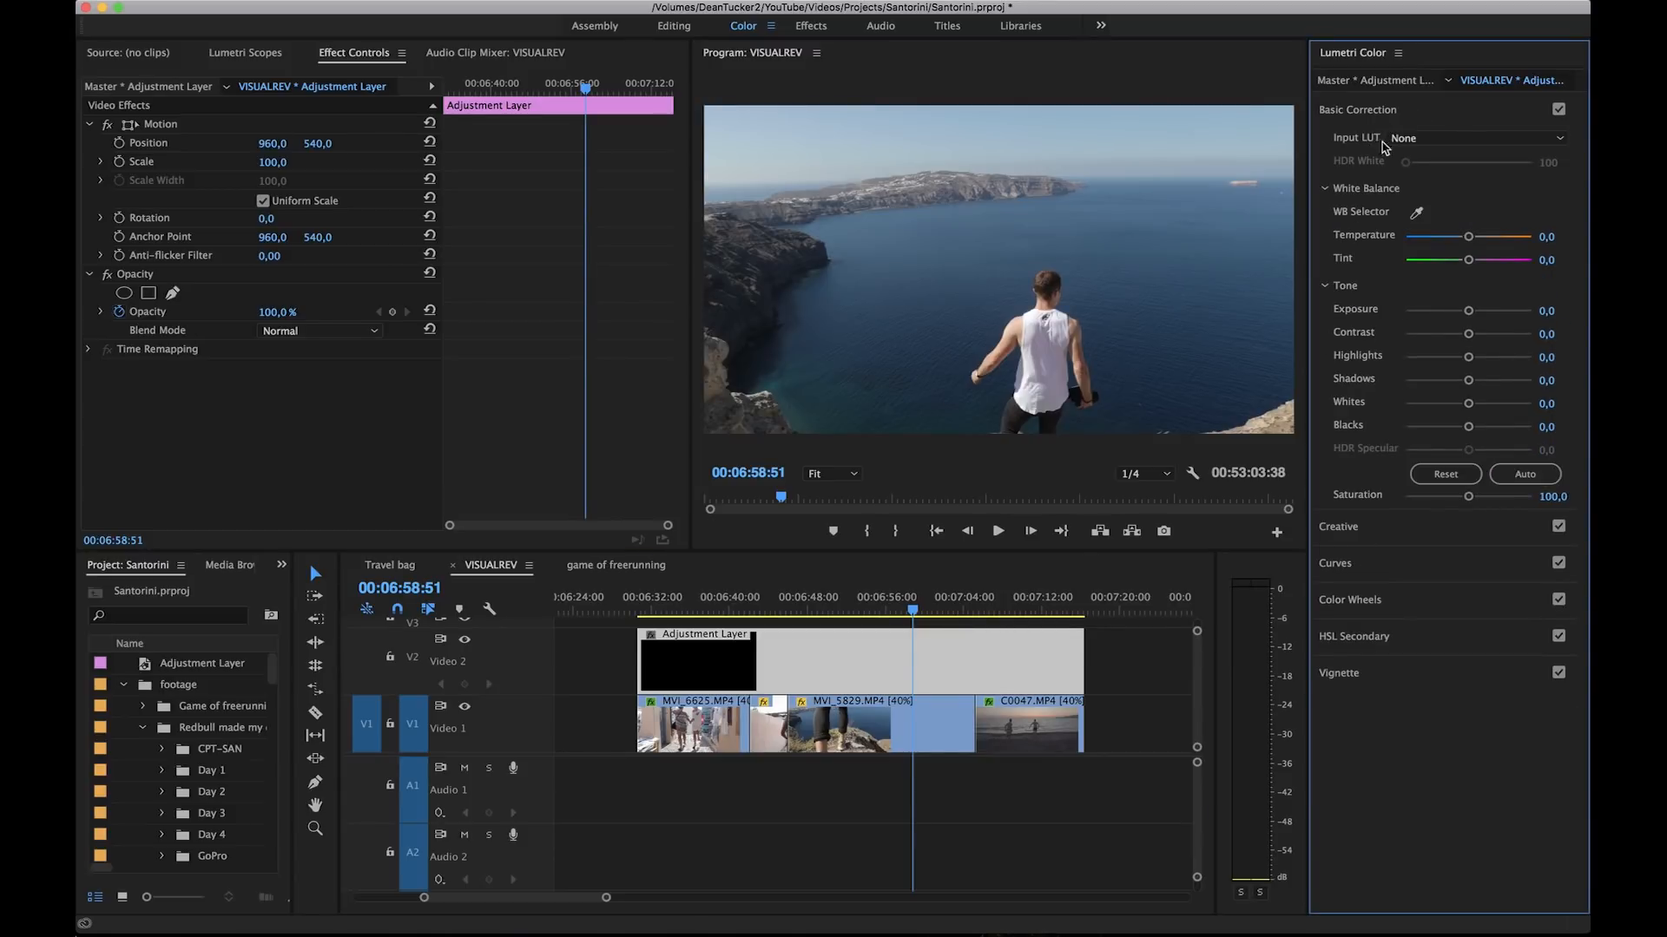
left_click(1403, 140)
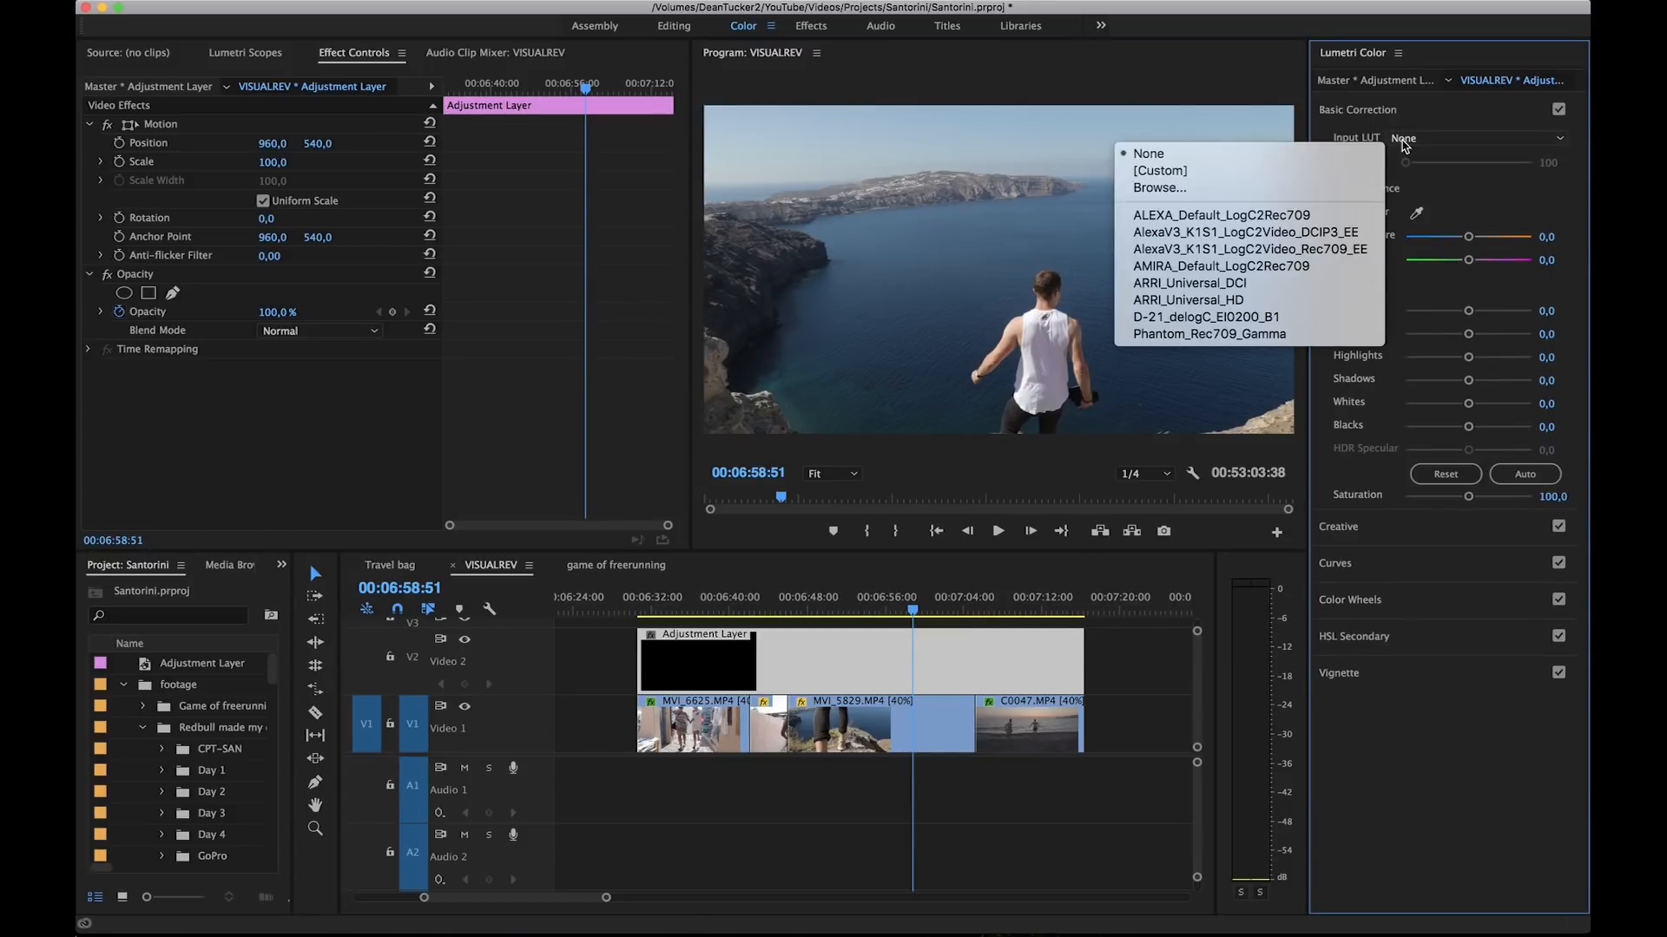
left_click(1402, 141)
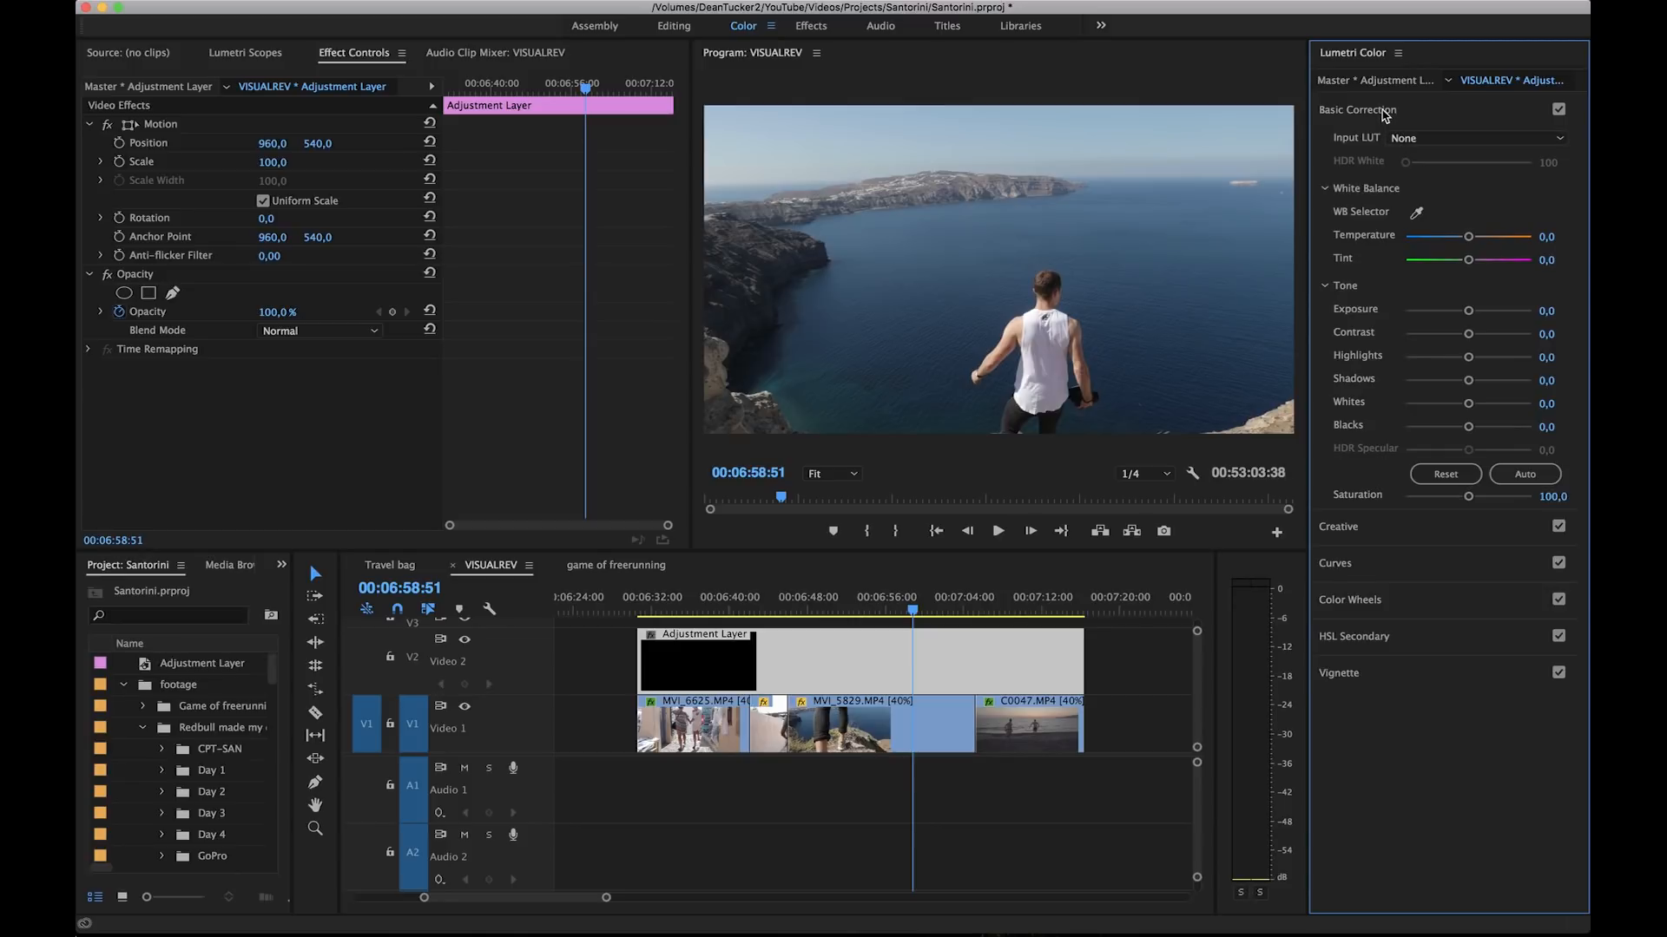
left_click(1386, 113)
left_click(1375, 146)
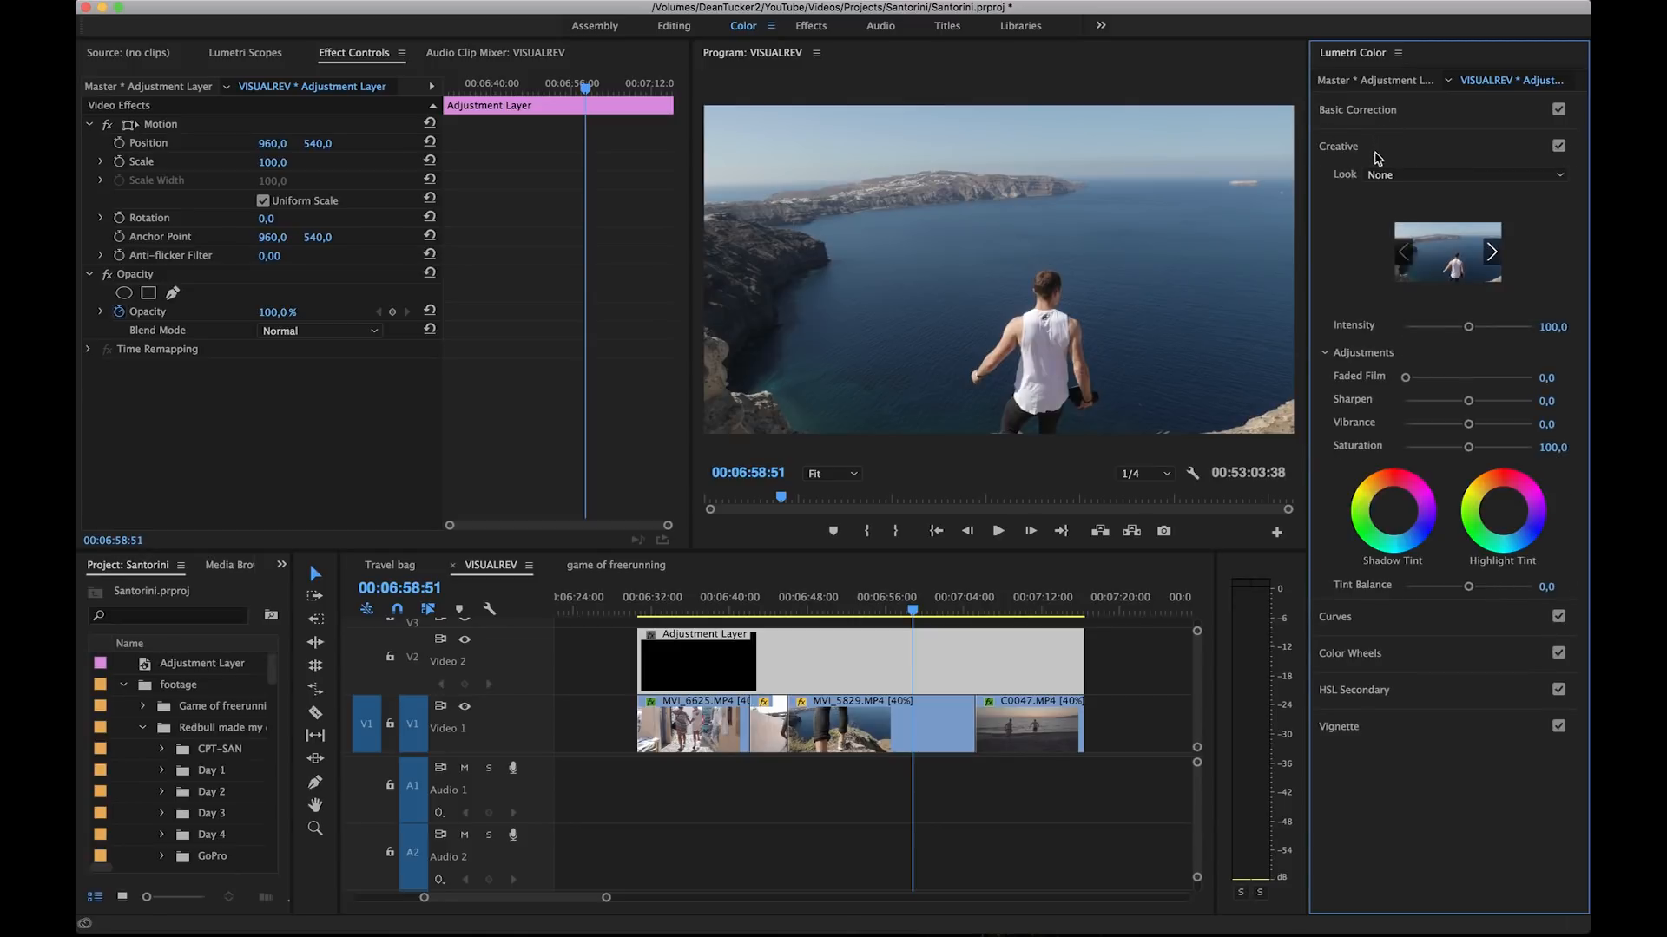
Step: Load VR LUT 2 - Faded film.cube from the Visualrev LUTS folder as the adjustment layer's Creative look
left_click(1393, 177)
left_click(1302, 226)
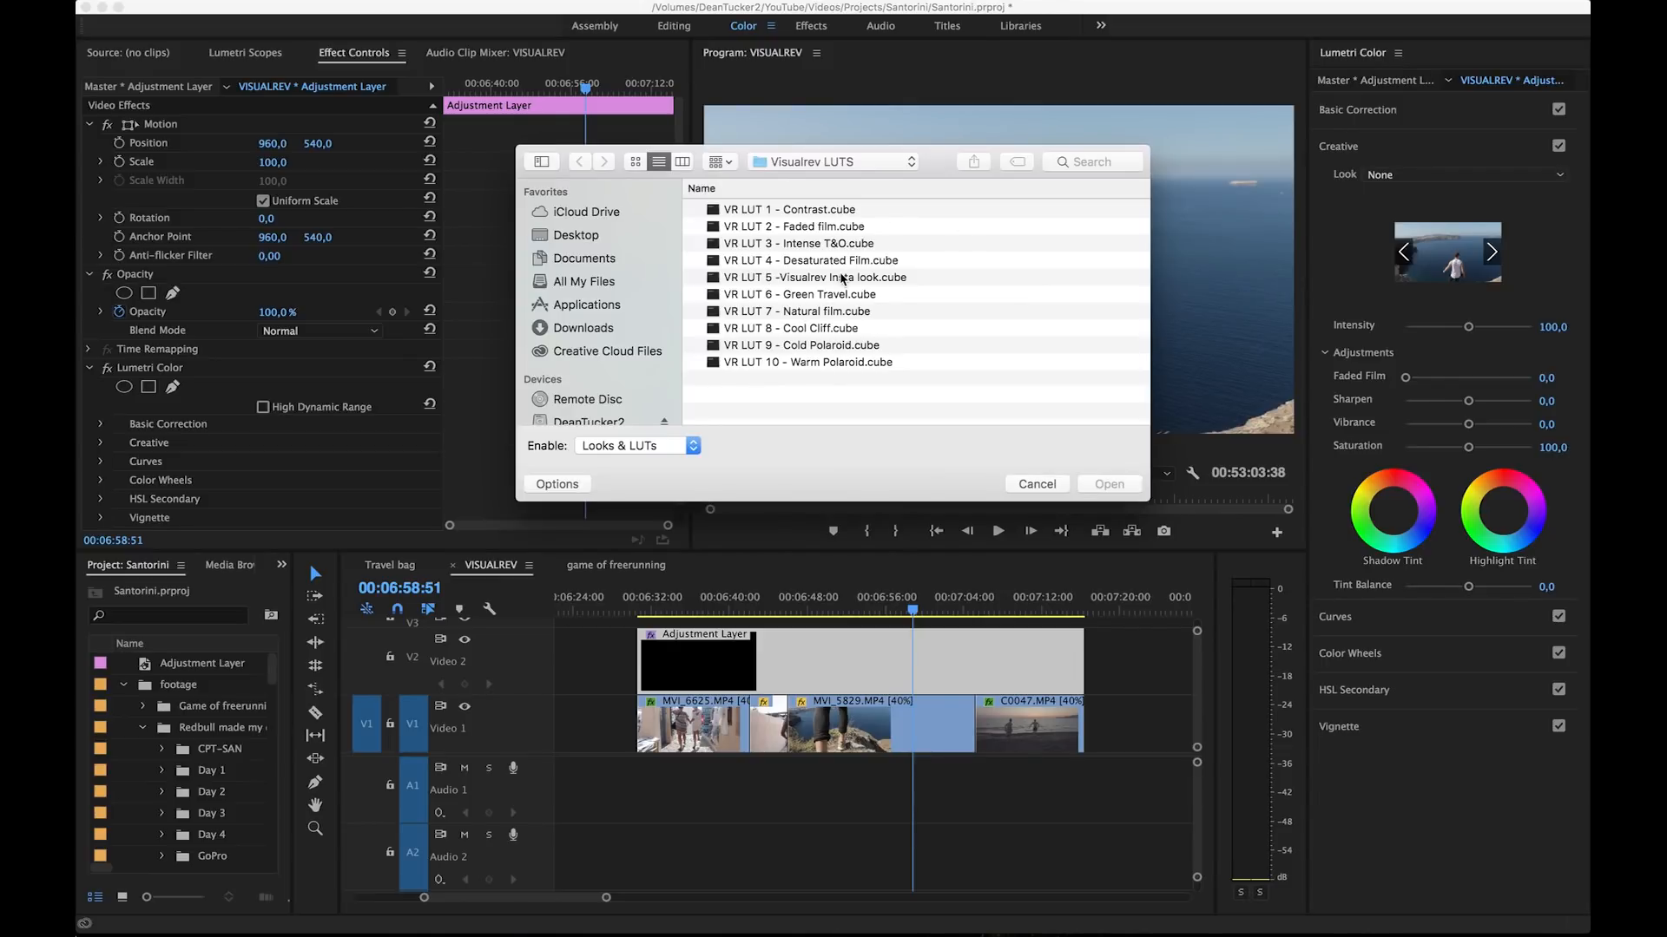
left_click(822, 229)
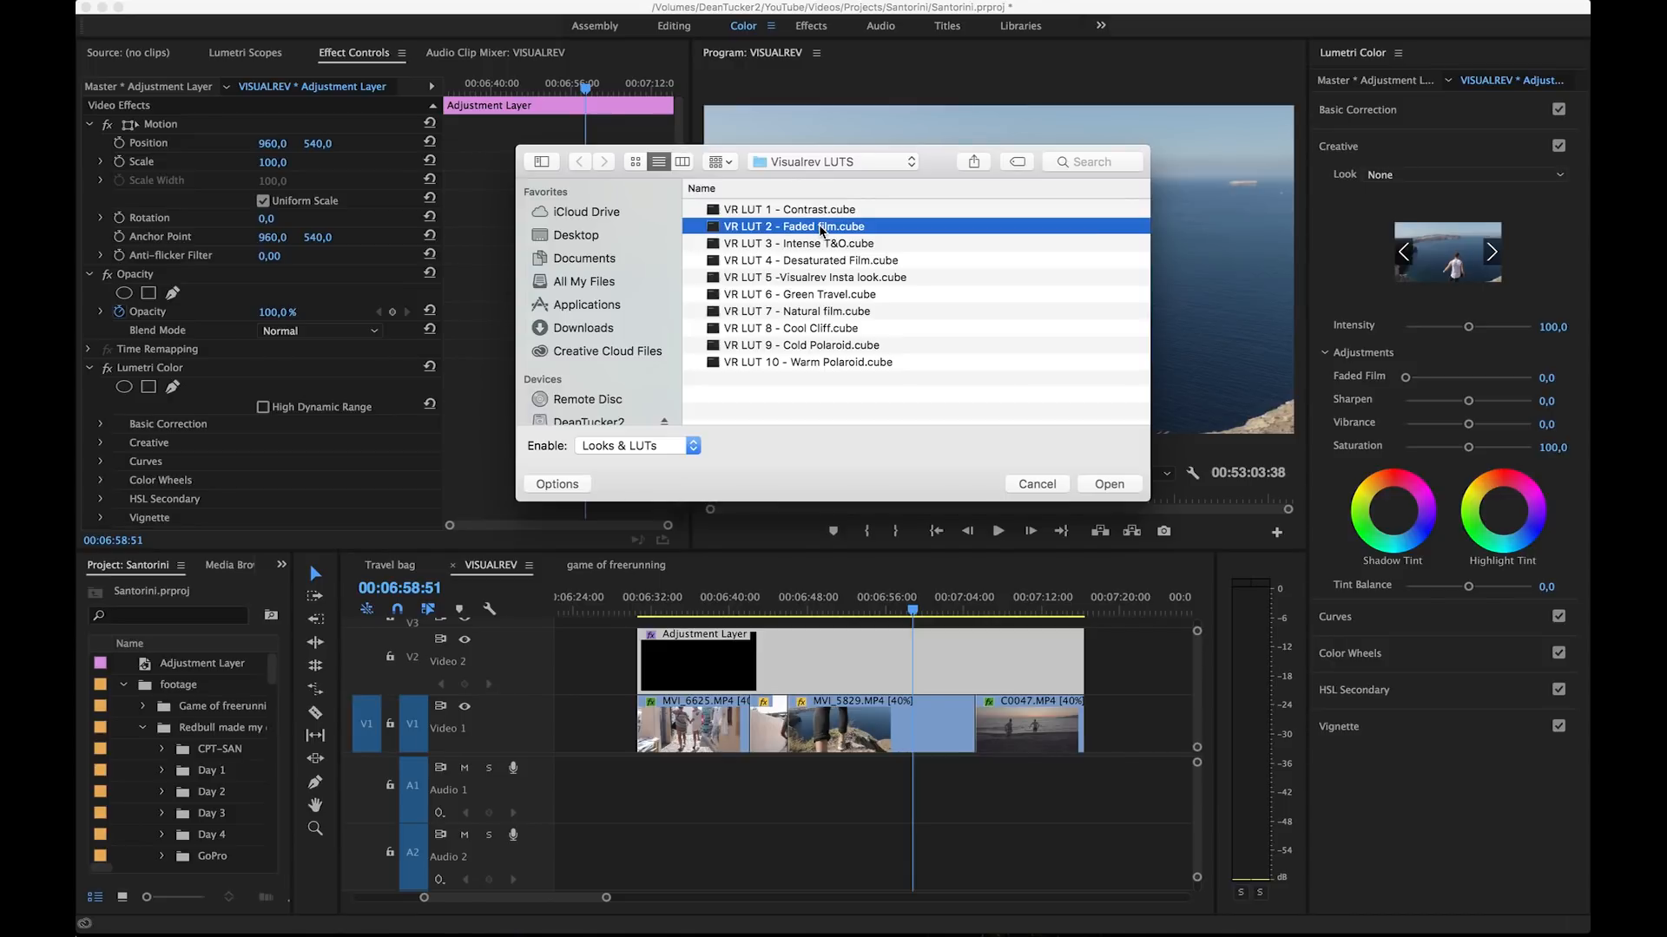
double_click(822, 229)
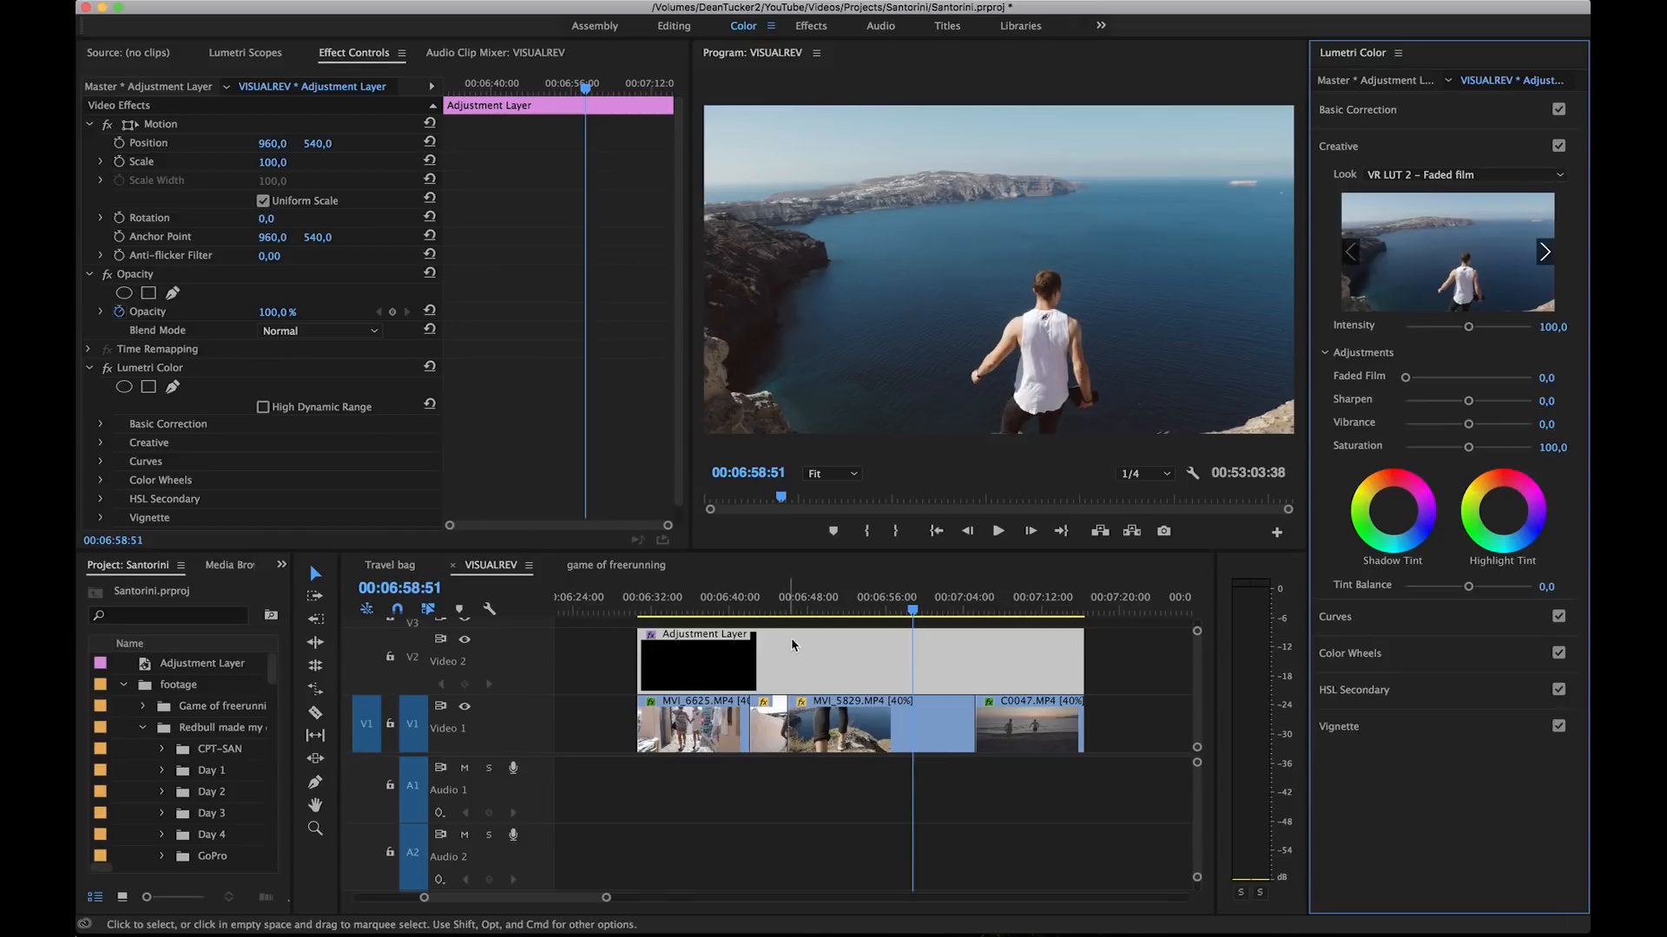
Step: Preview the Faded film look by scrubbing clip MVI_5829.MP4 and playing the start of the footage up to 00:06:32:10
left_click(800, 611)
left_click_drag(803, 611, 881, 616)
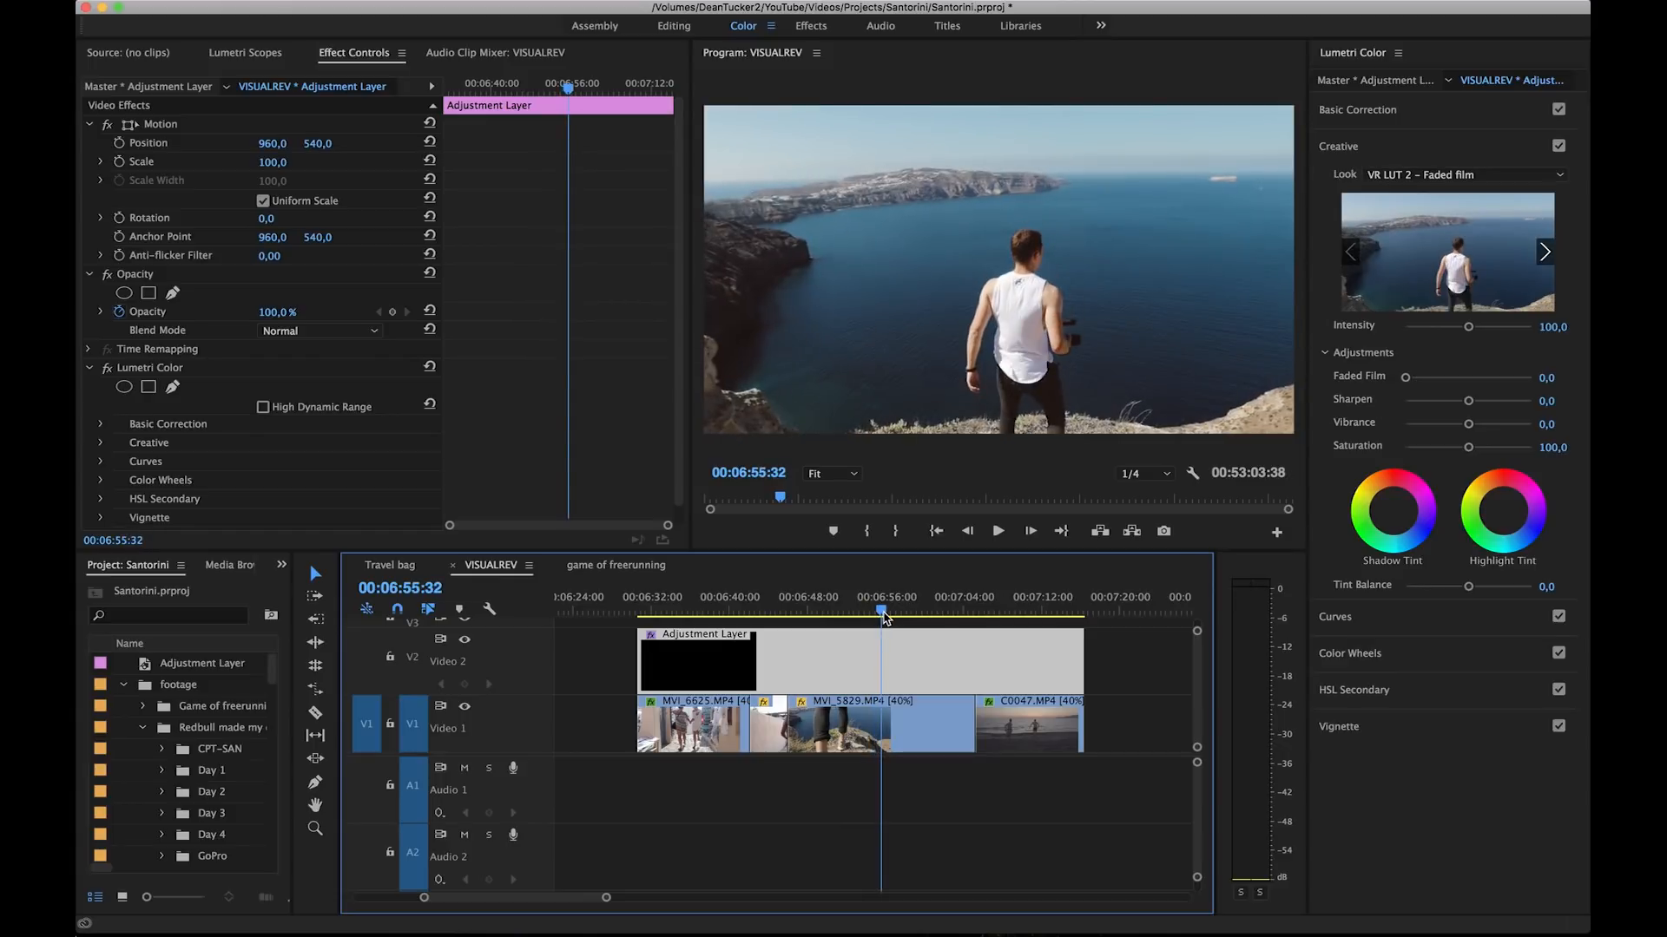
left_click(628, 611)
key("space")
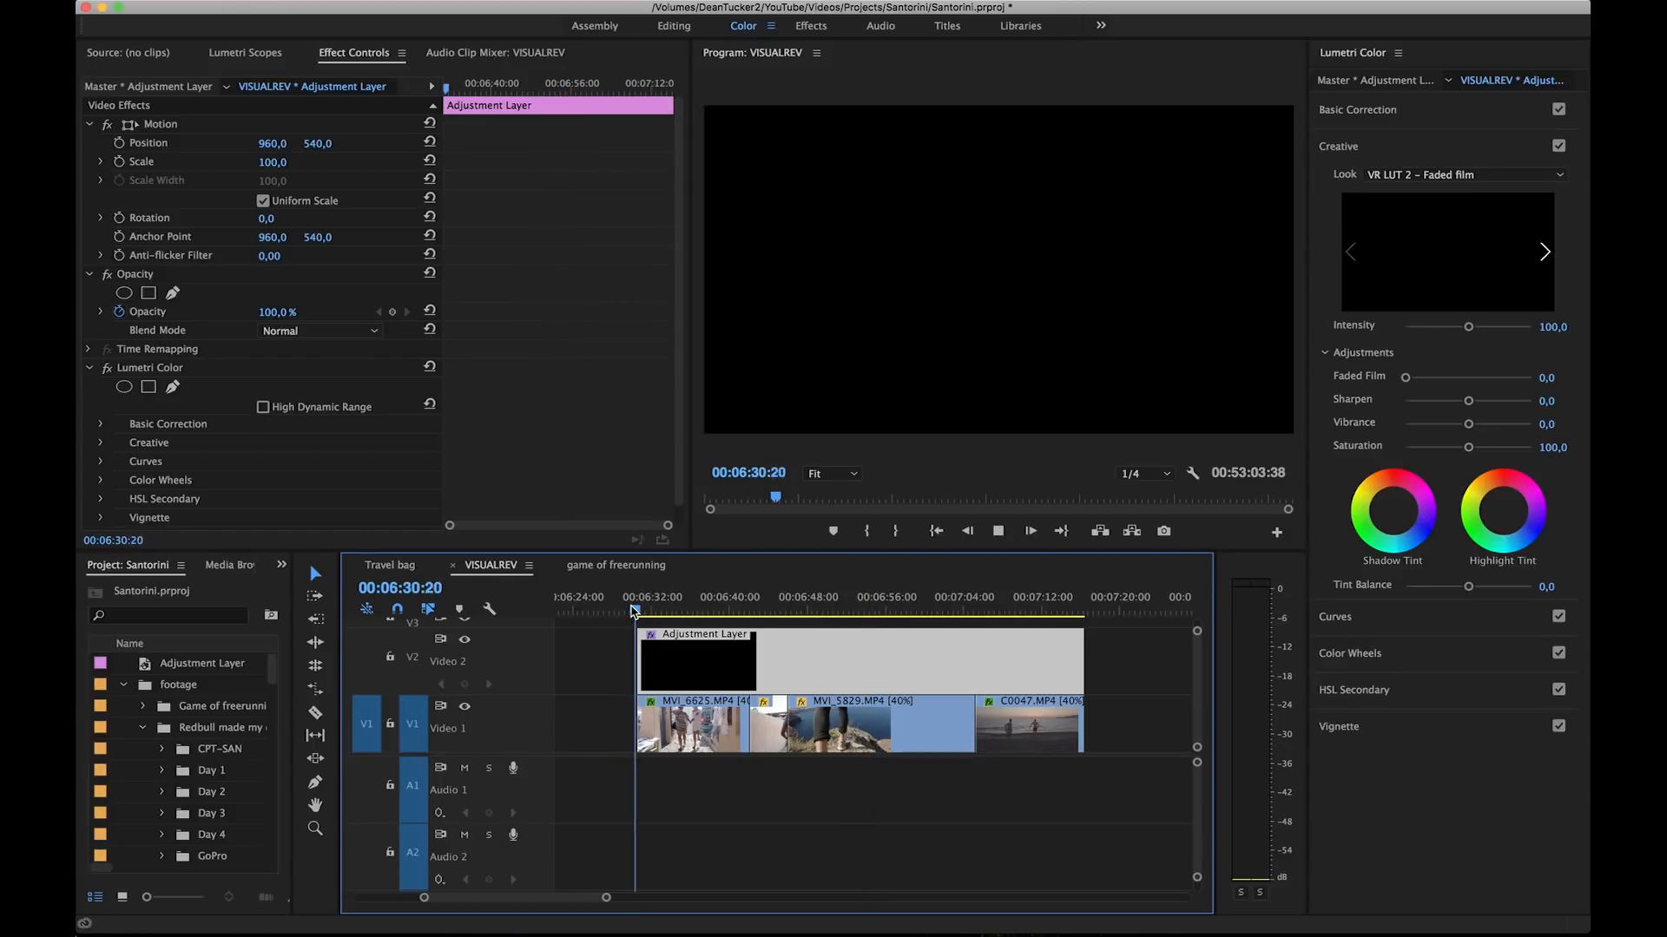
key("space")
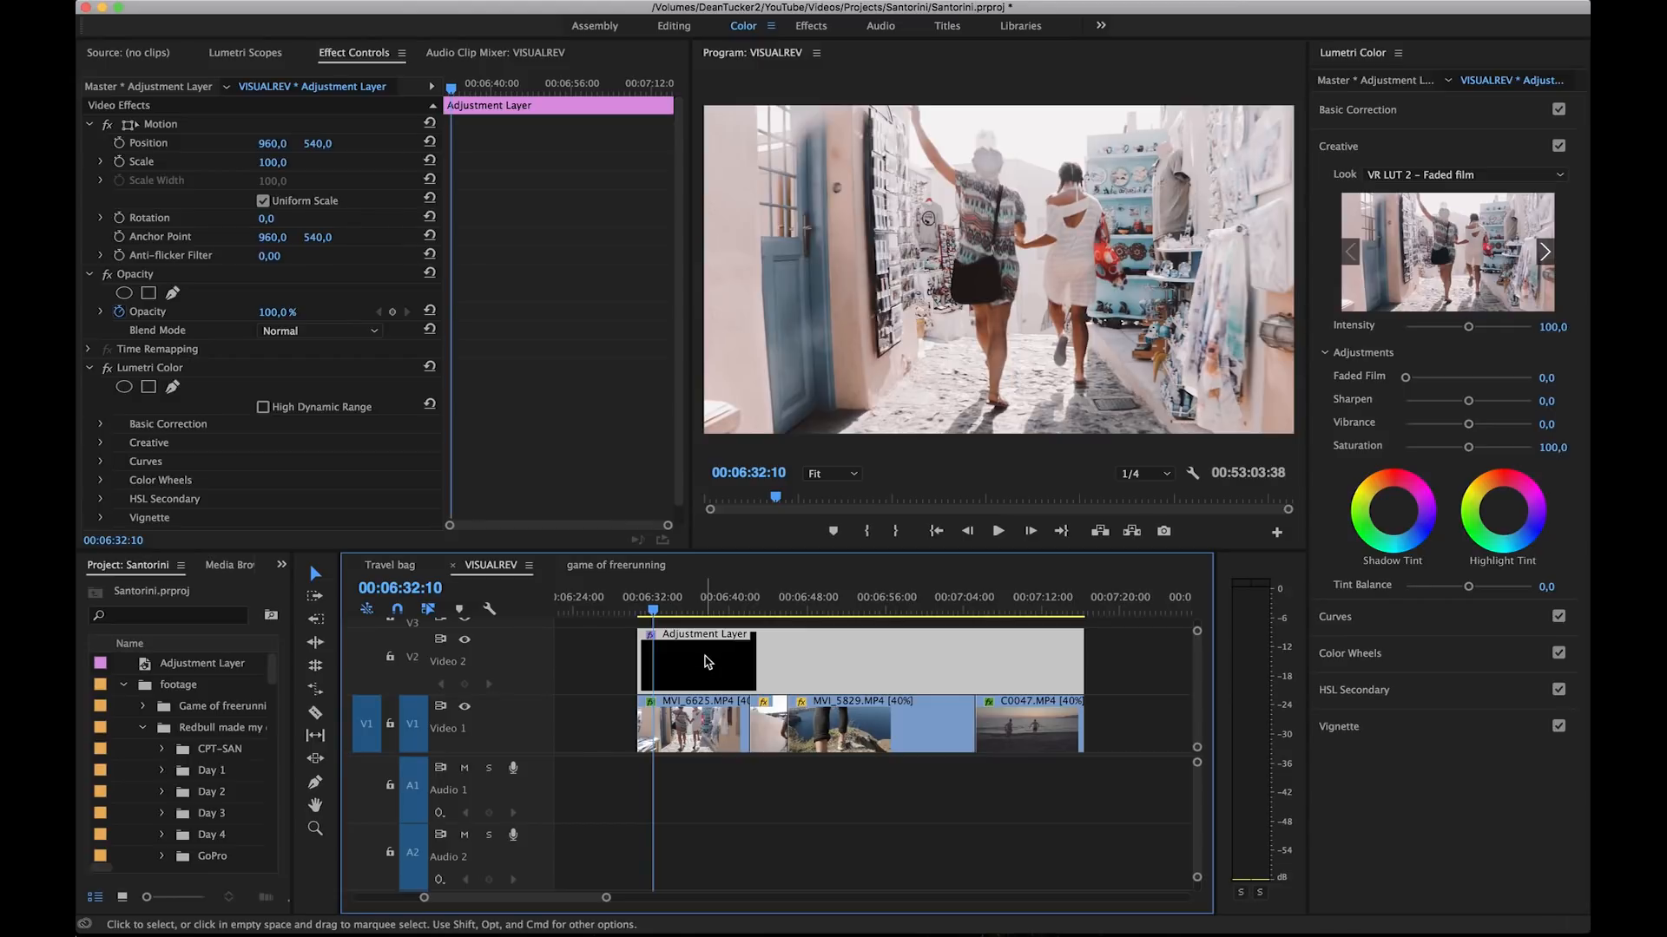
Step: Correct clip MVI_6625.MP4 with highlights -25.2, shadows 28.1, a slight exposure adjustment and a Creative vibrance of -13.7
left_click(683, 743)
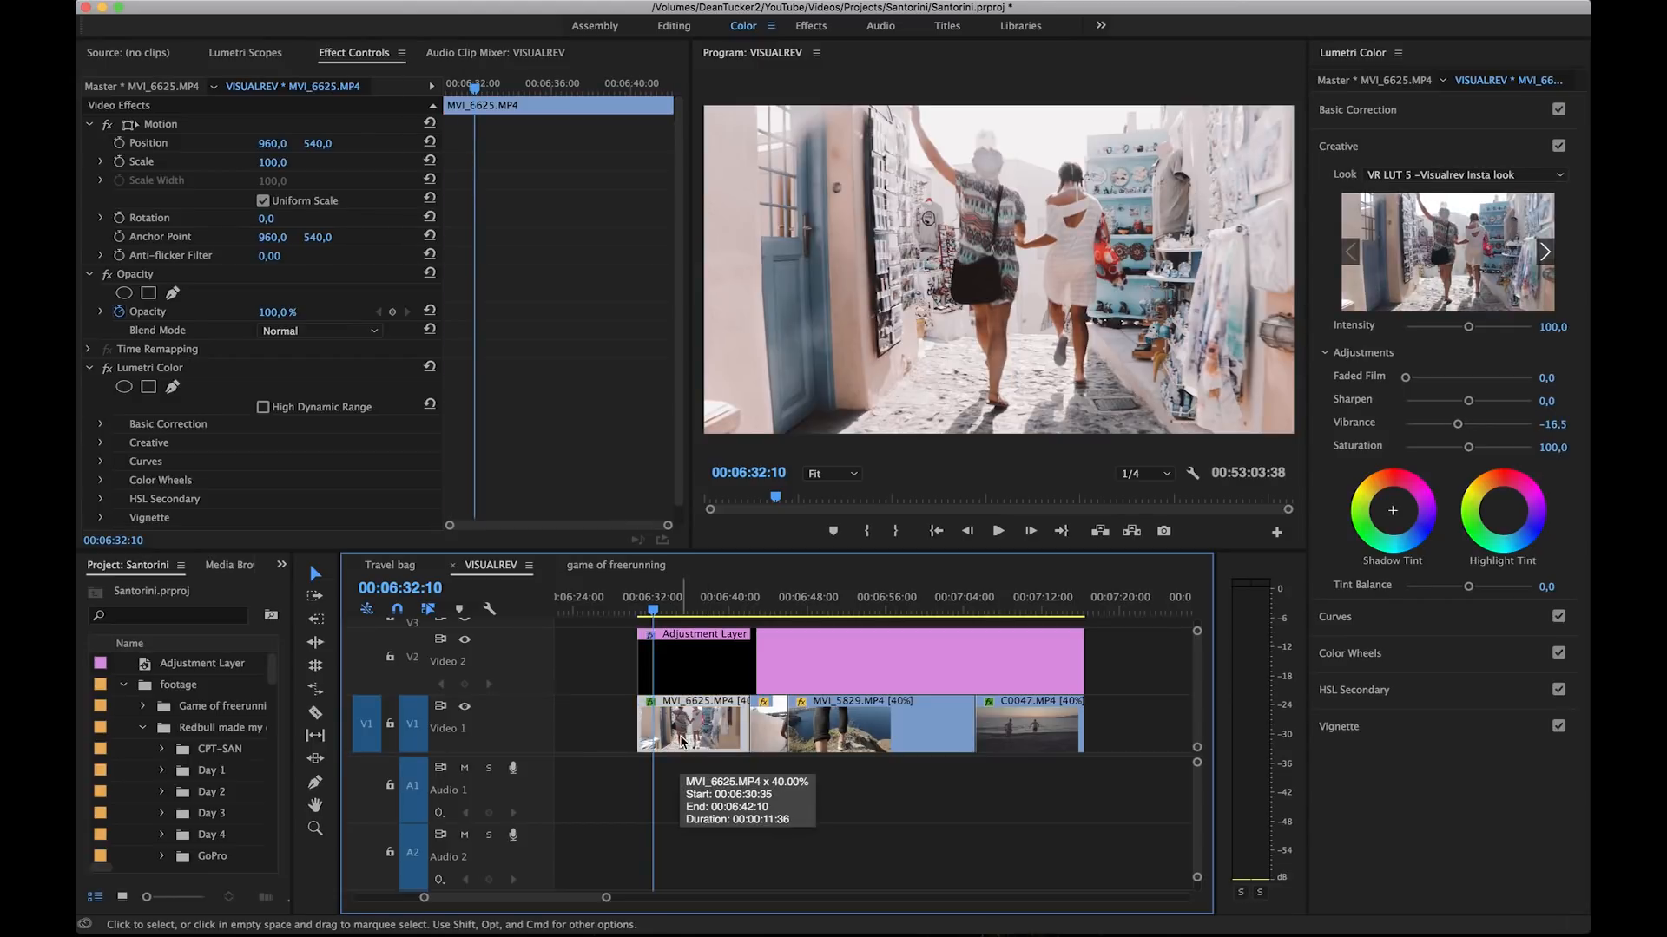
left_click(1384, 111)
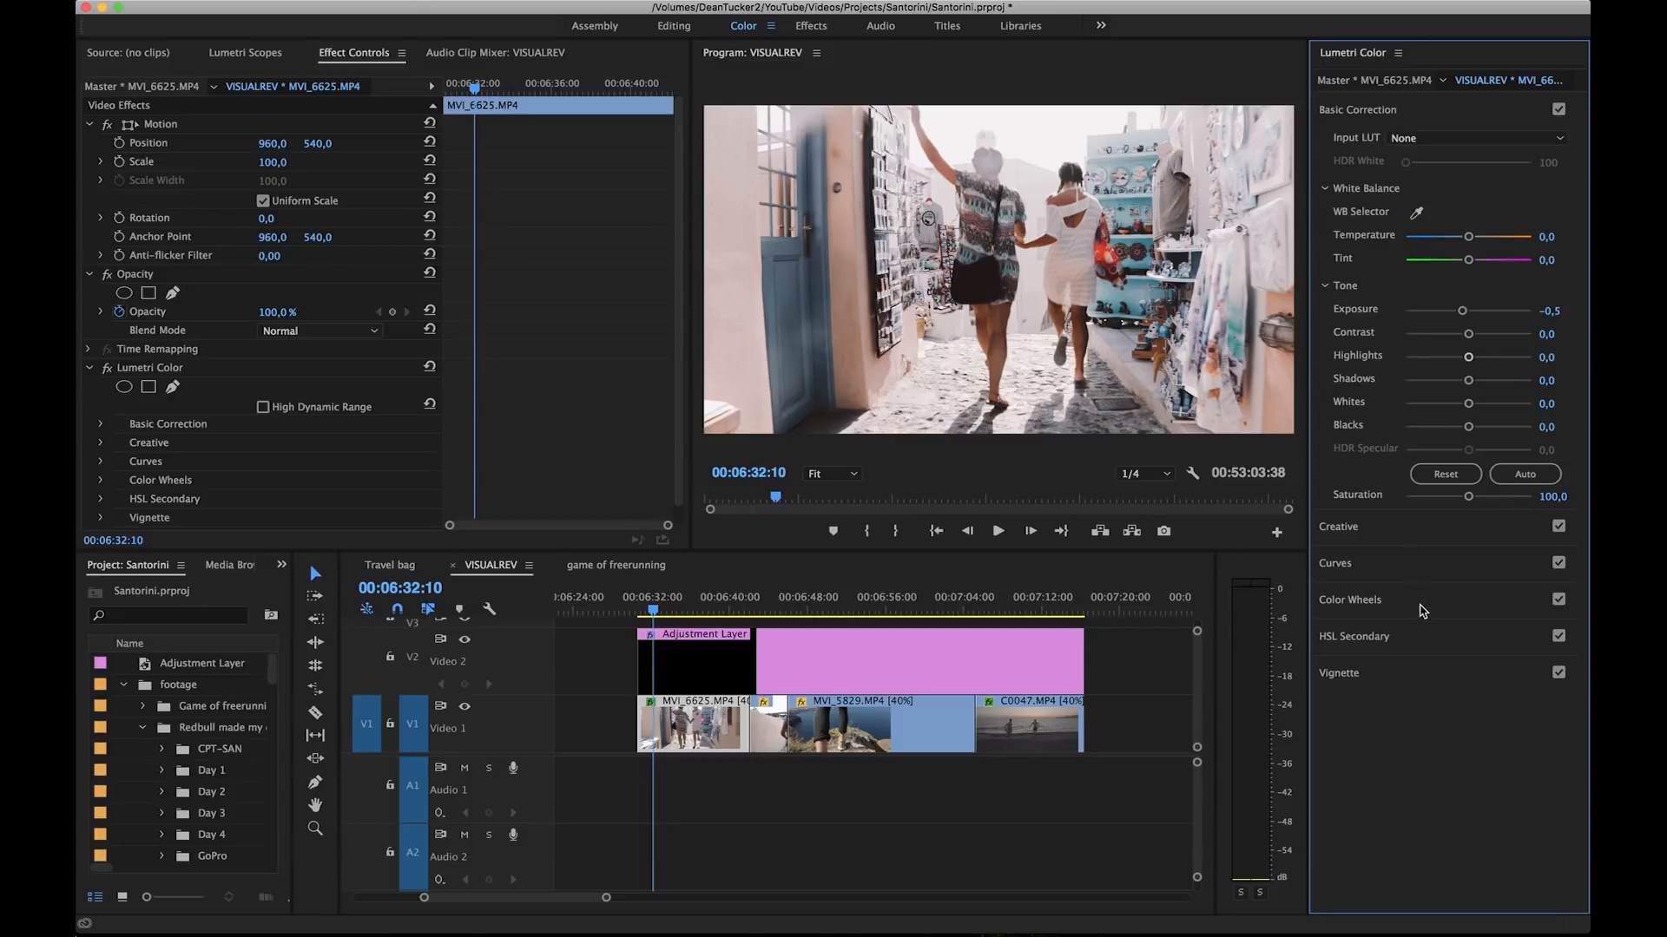
mouse_move(1467, 357)
left_mouse_down()
mouse_move(1454, 362)
mouse_move(1486, 382)
left_mouse_up()
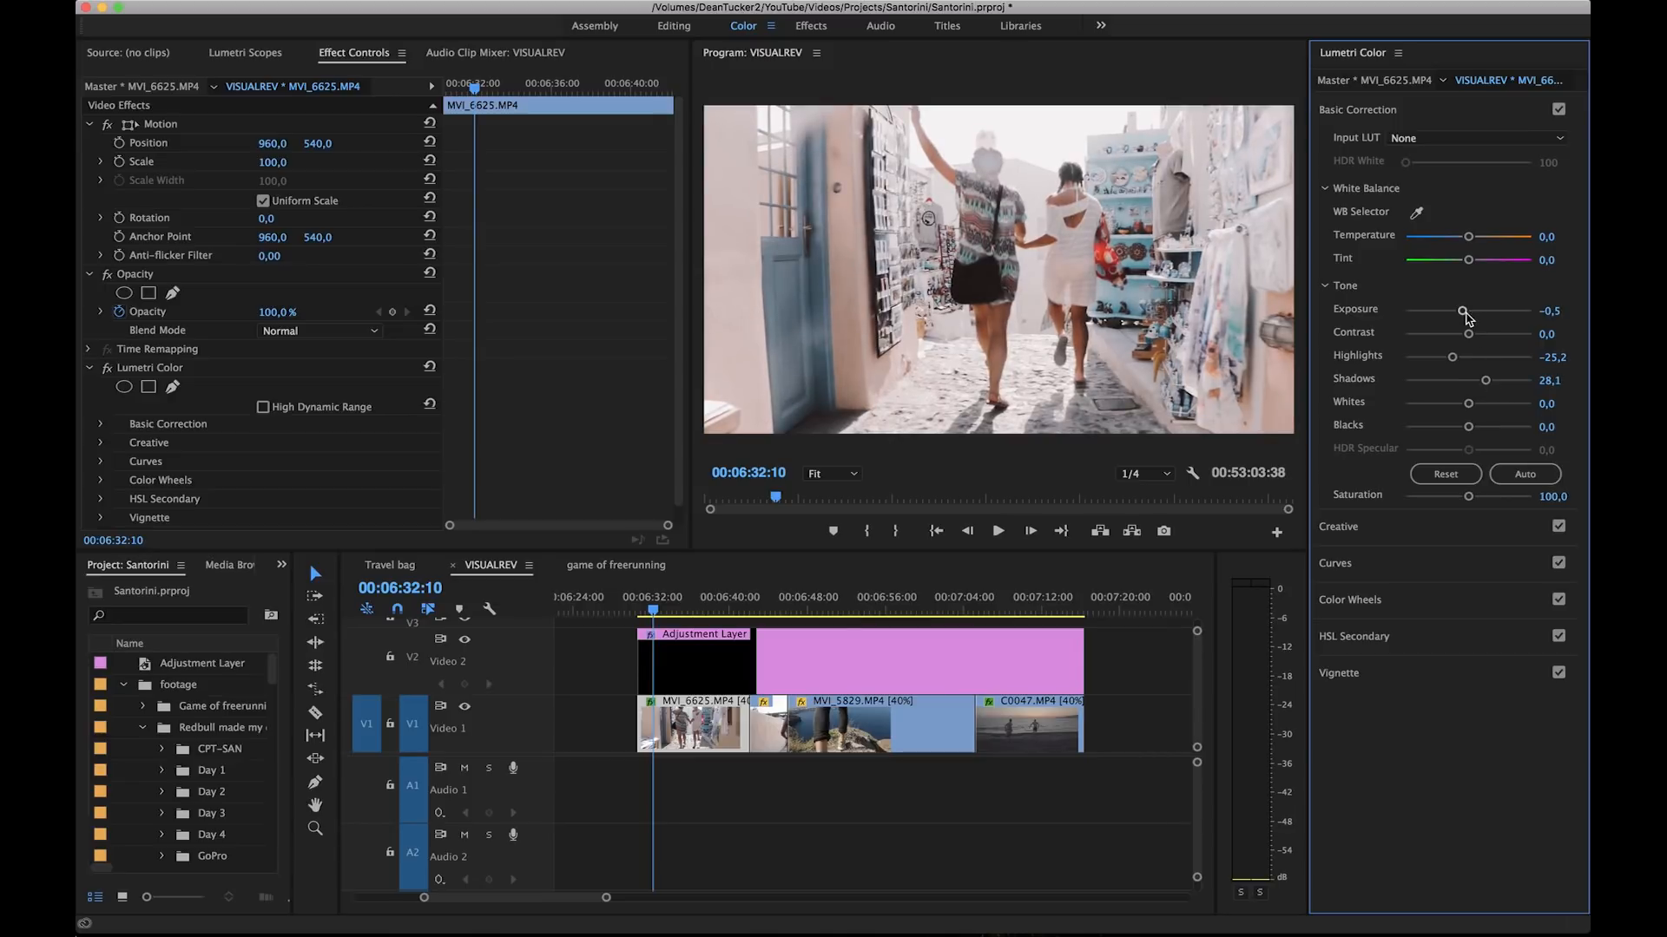
left_click_drag(1461, 314, 1466, 318)
left_click(1341, 527)
left_click_drag(1463, 425, 1459, 424)
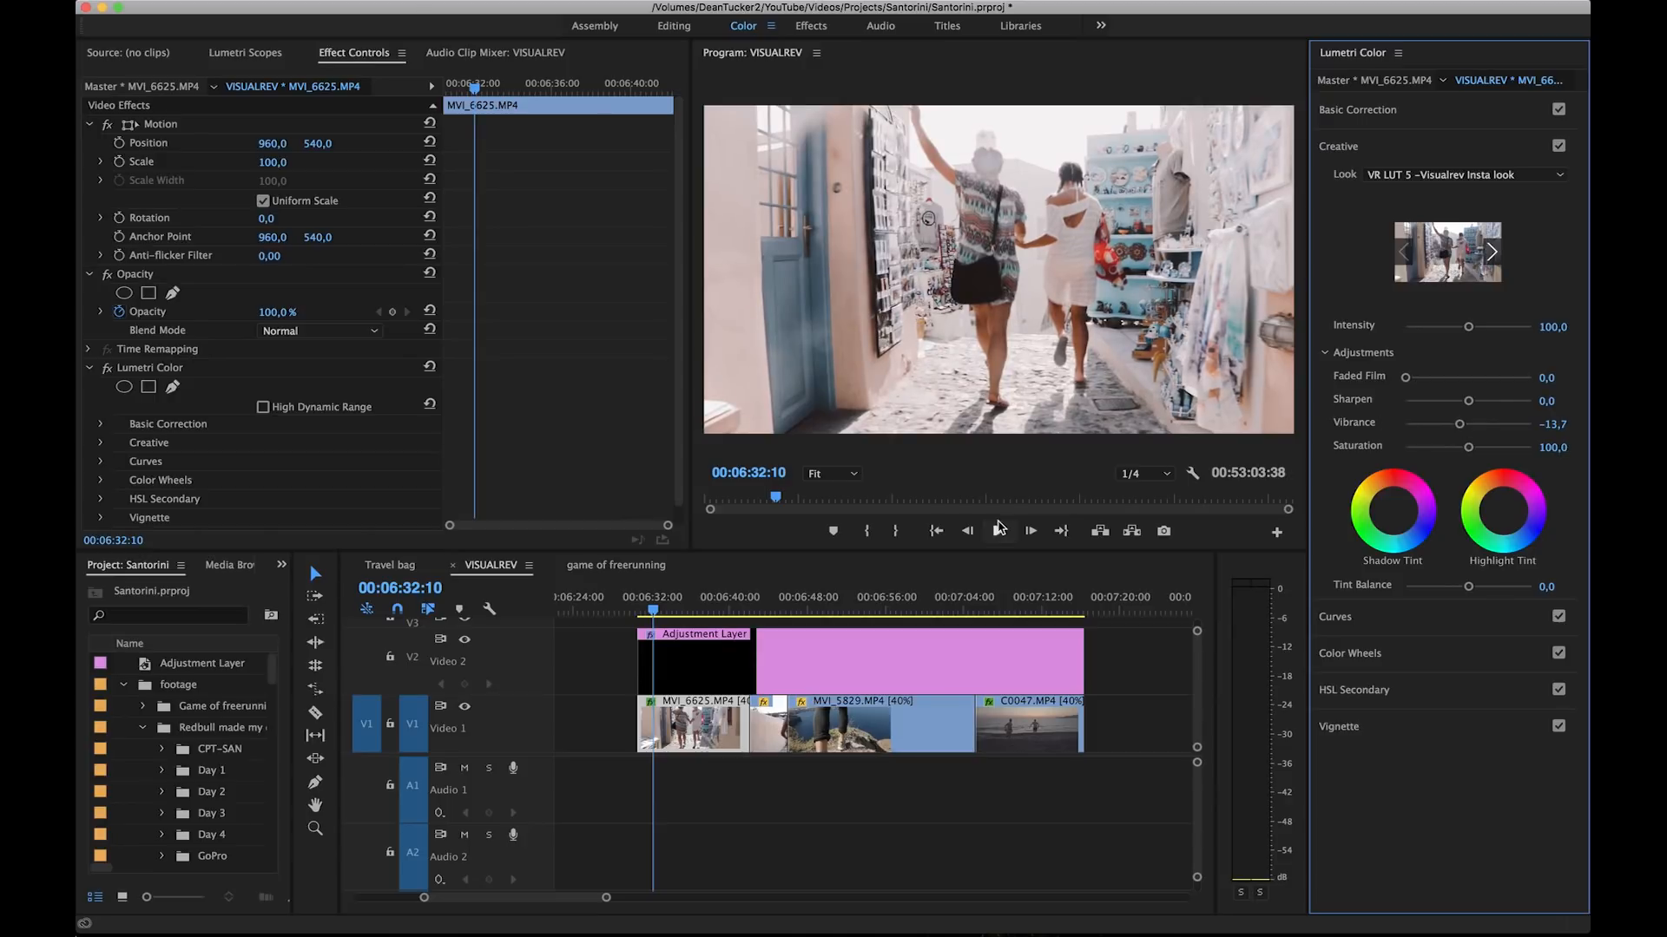
Step: Set the program monitor's playback resolution to Full and move the playhead to 00:06:31:53
left_click(1164, 473)
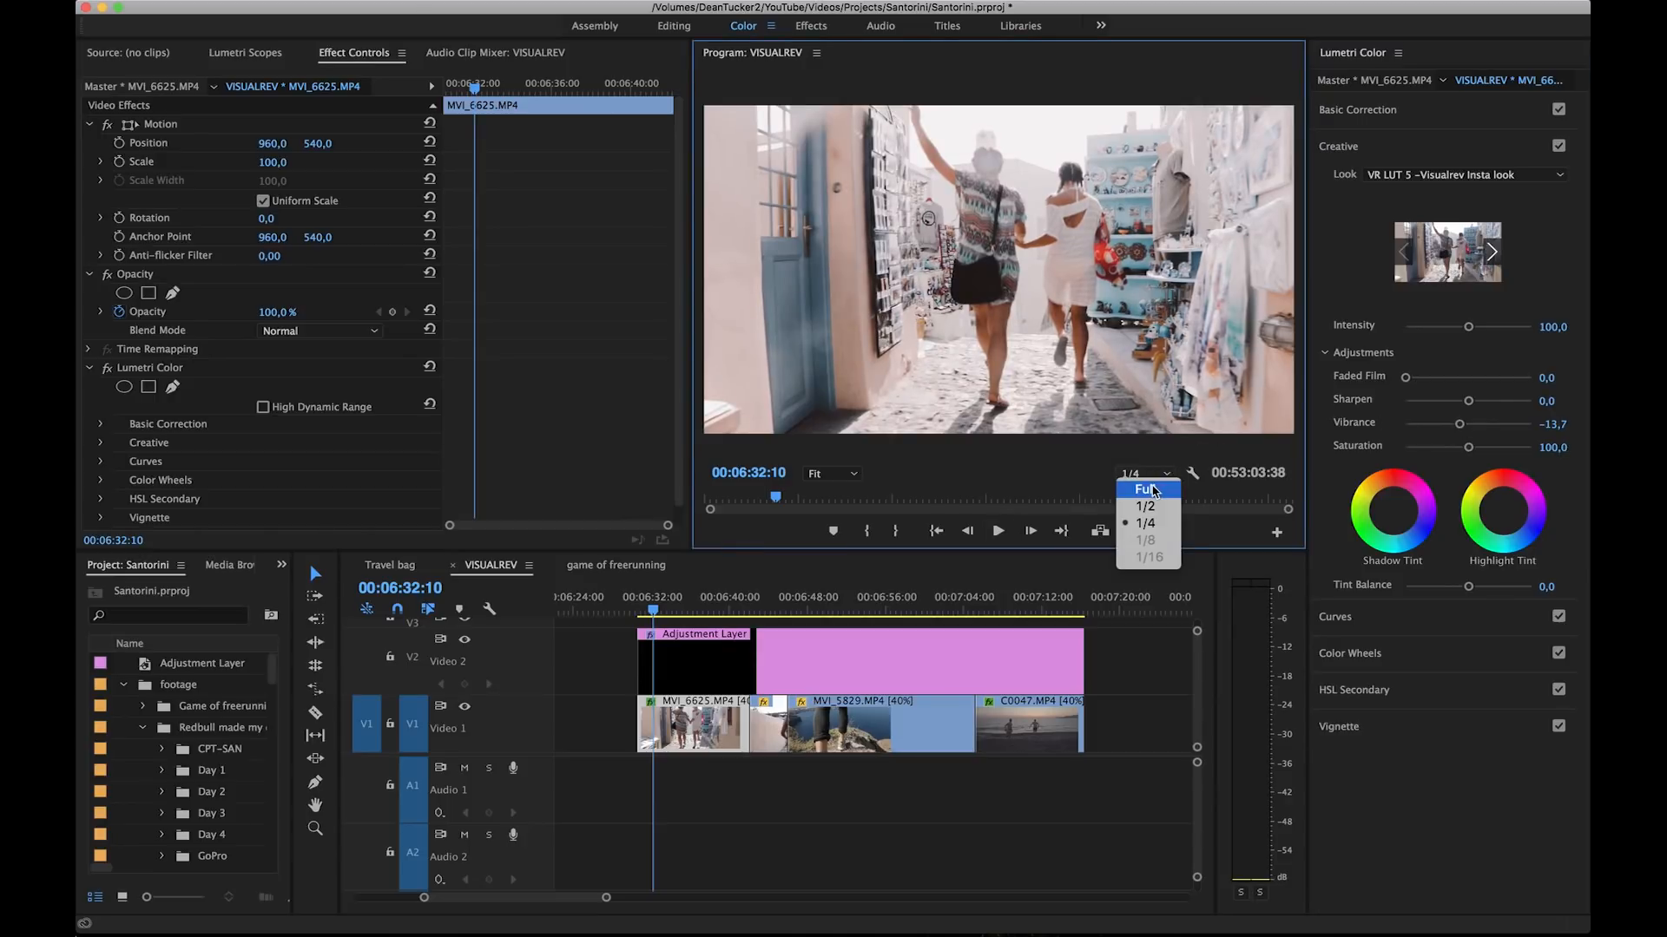
left_click(1148, 490)
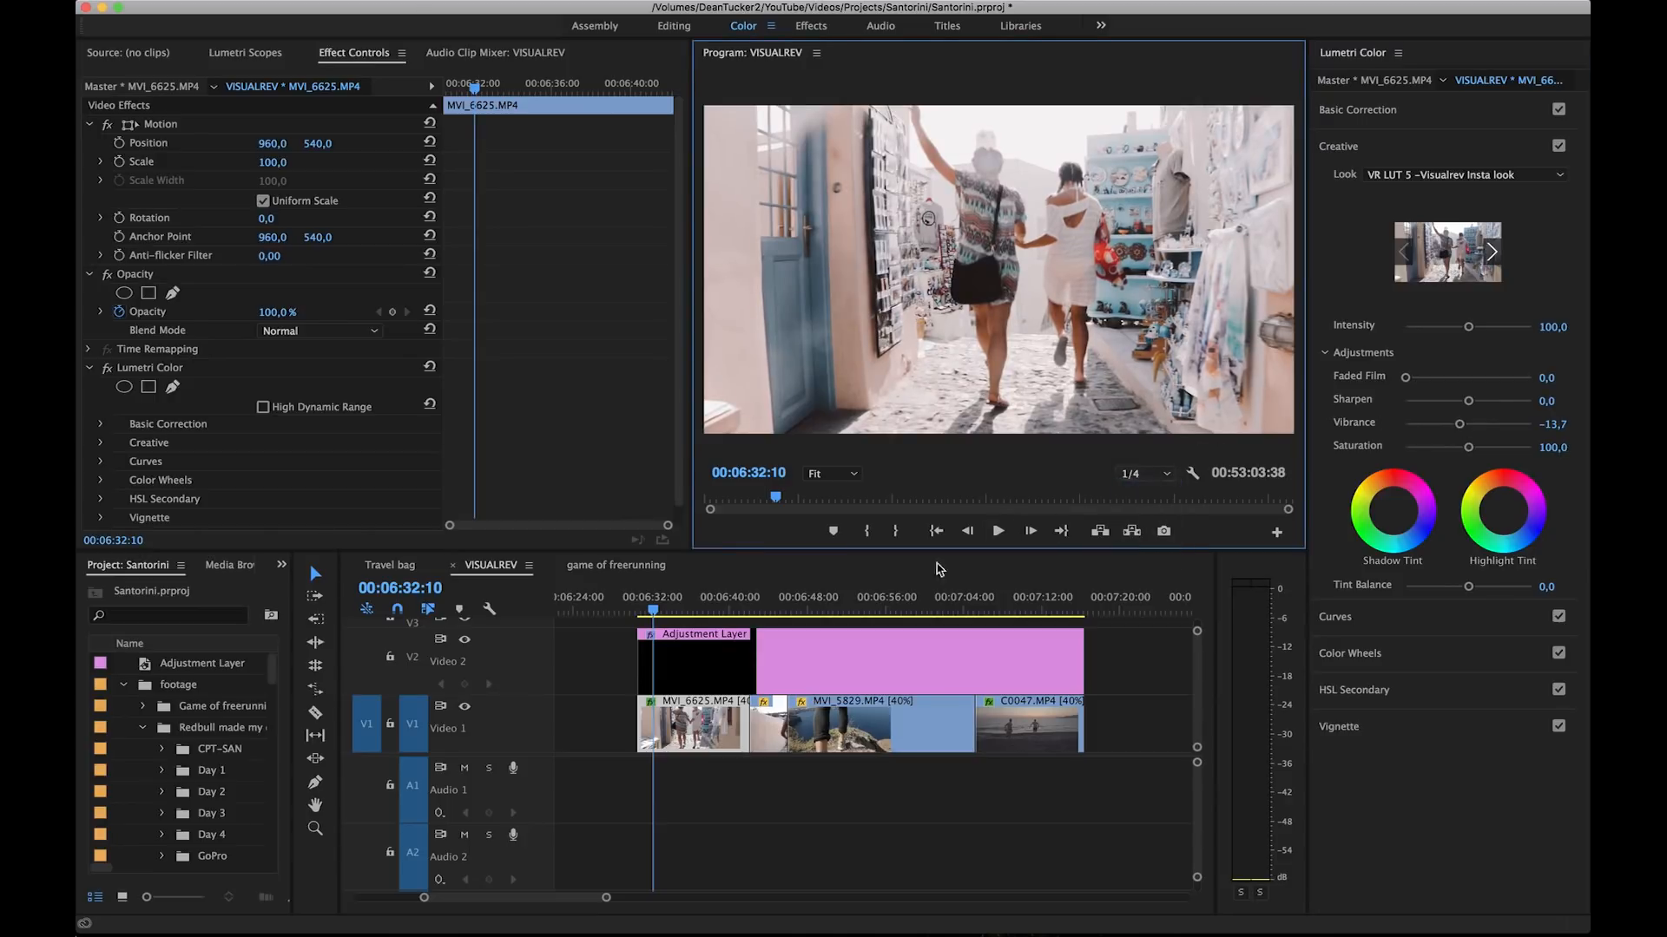
left_click(651, 598)
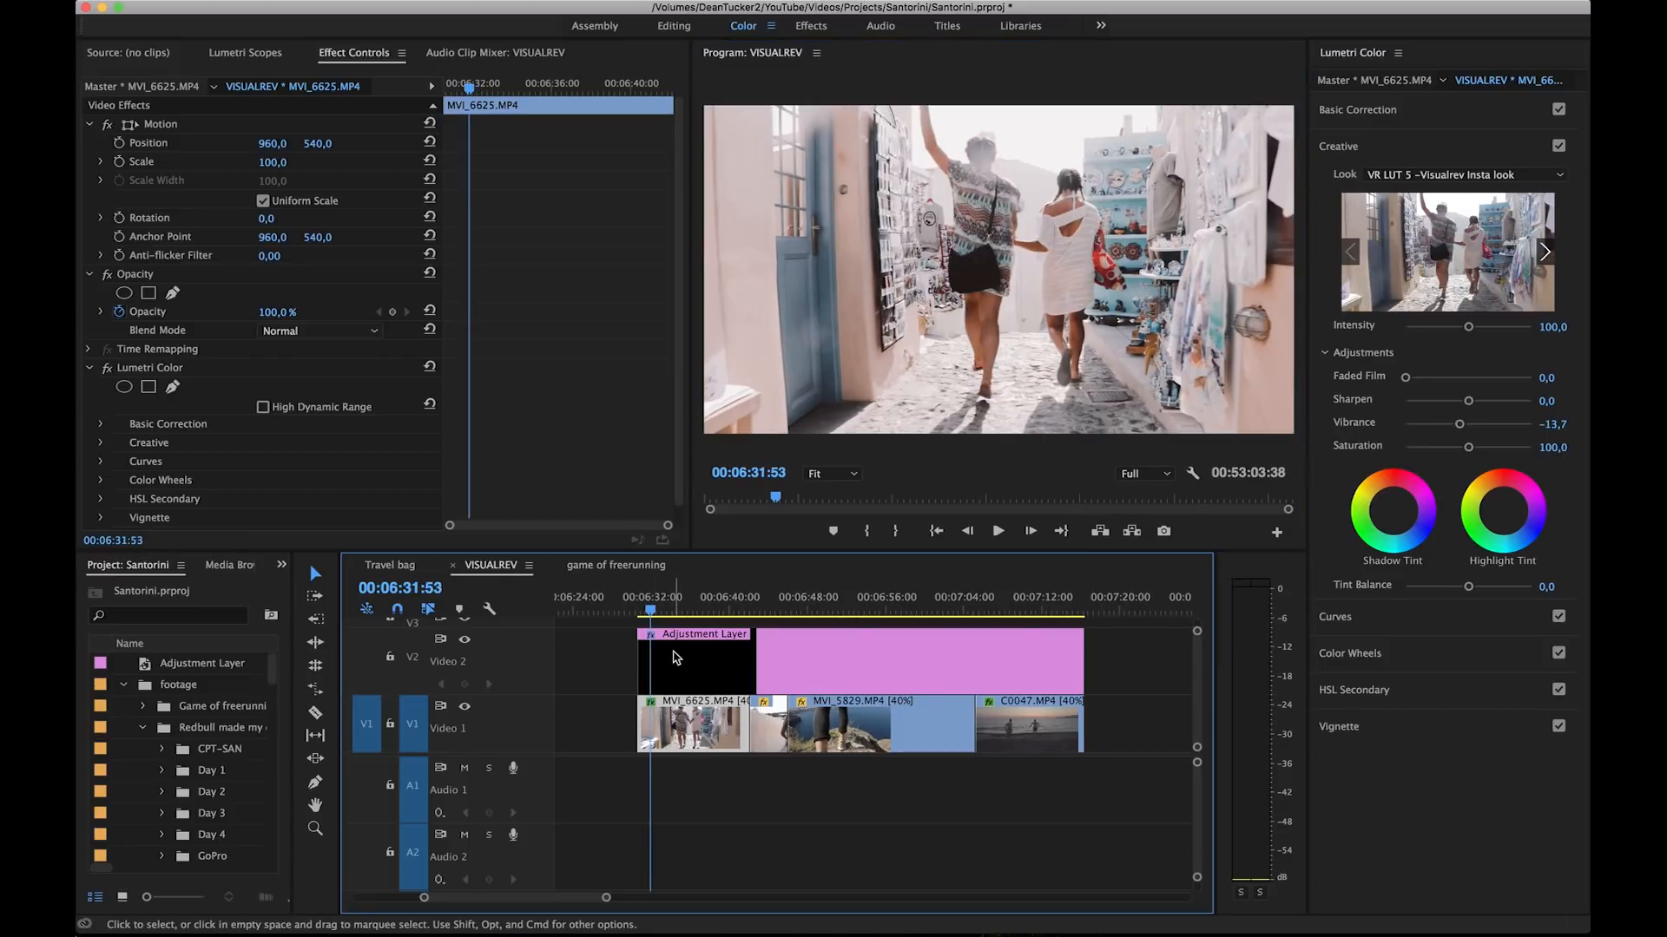
Step: Play the graded footage from the end of clip MVI_6625.MP4 and stop at 00:06:56:46 on clip MVI_5829.MP4
left_click(752, 605)
key("space")
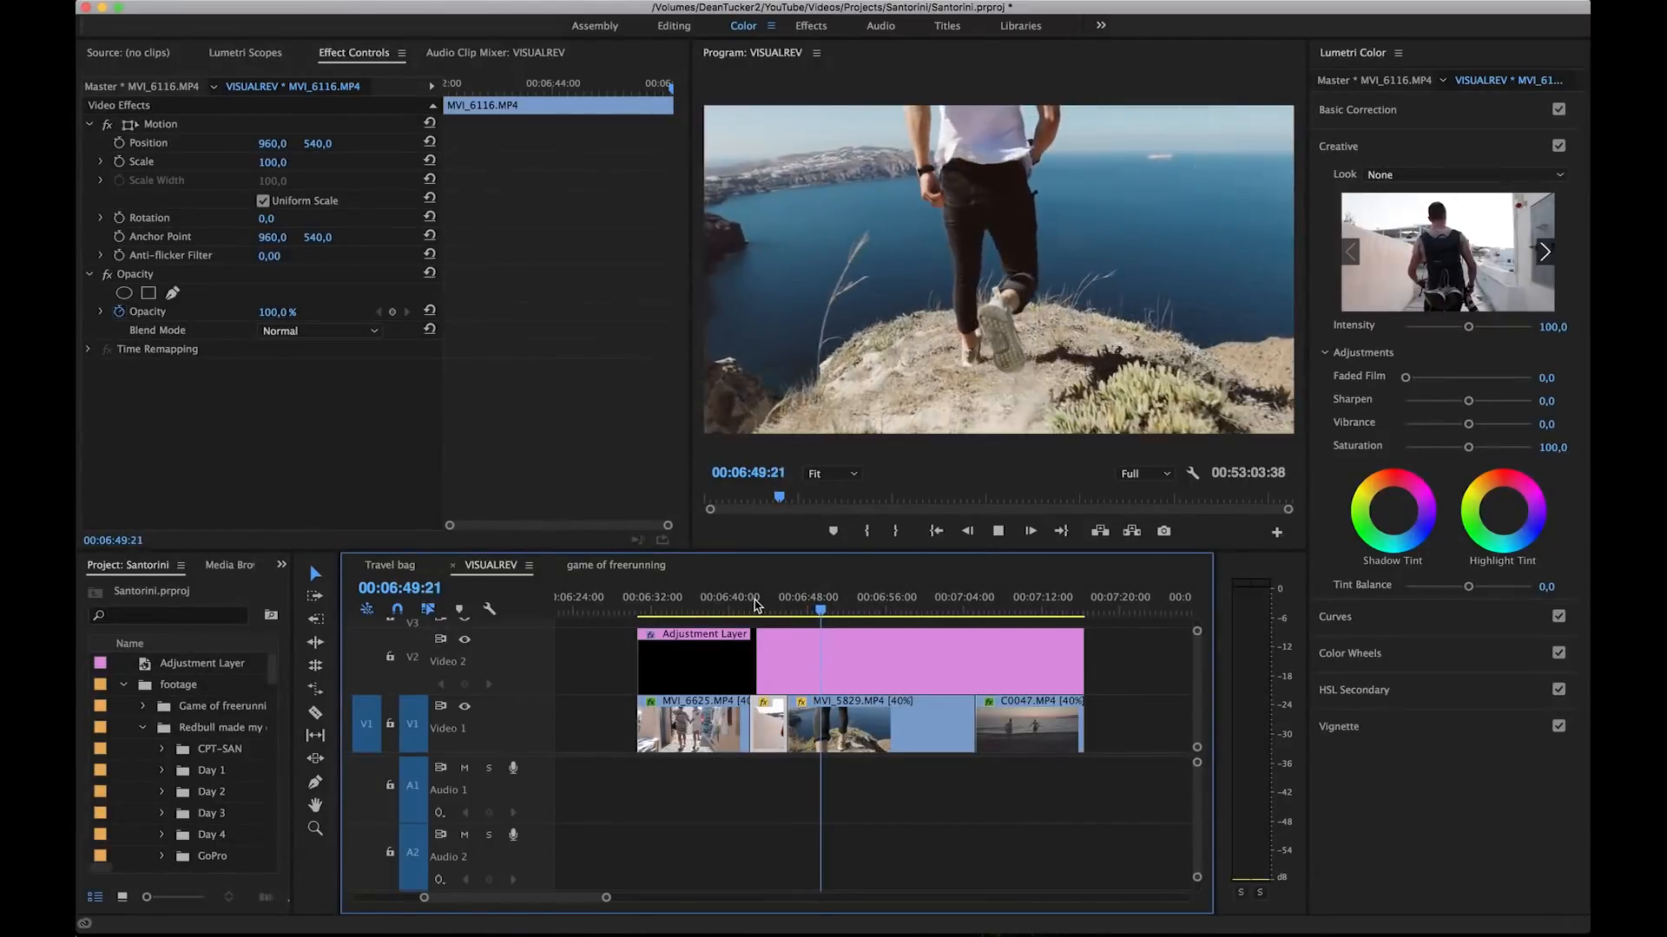
key("space")
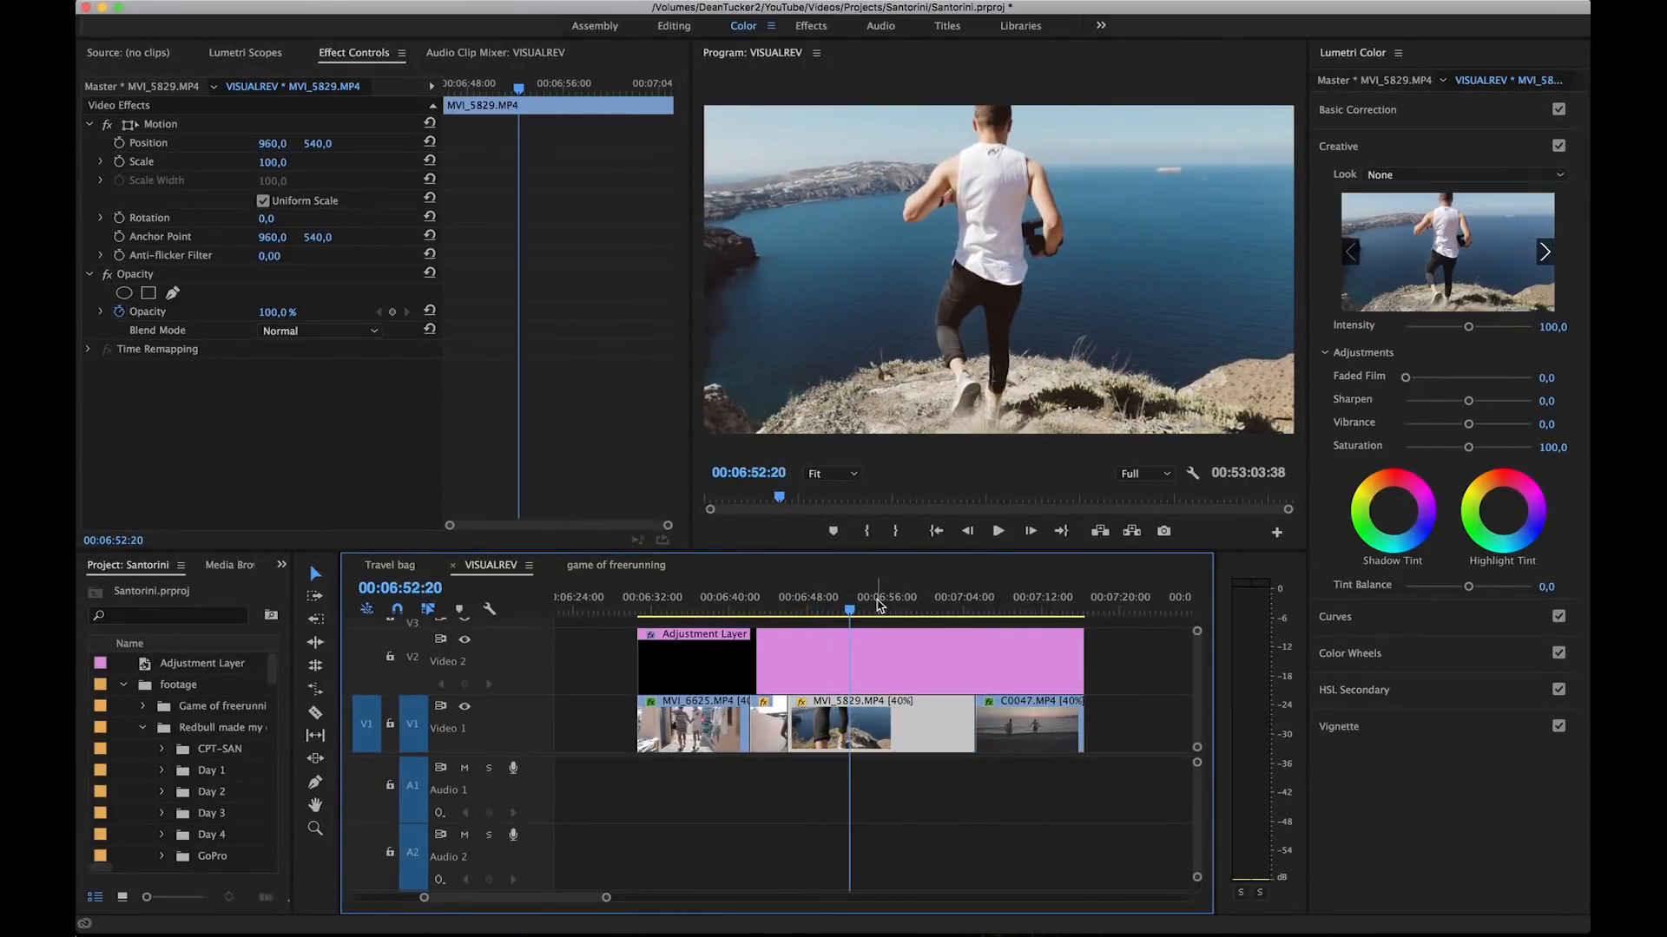
key("space")
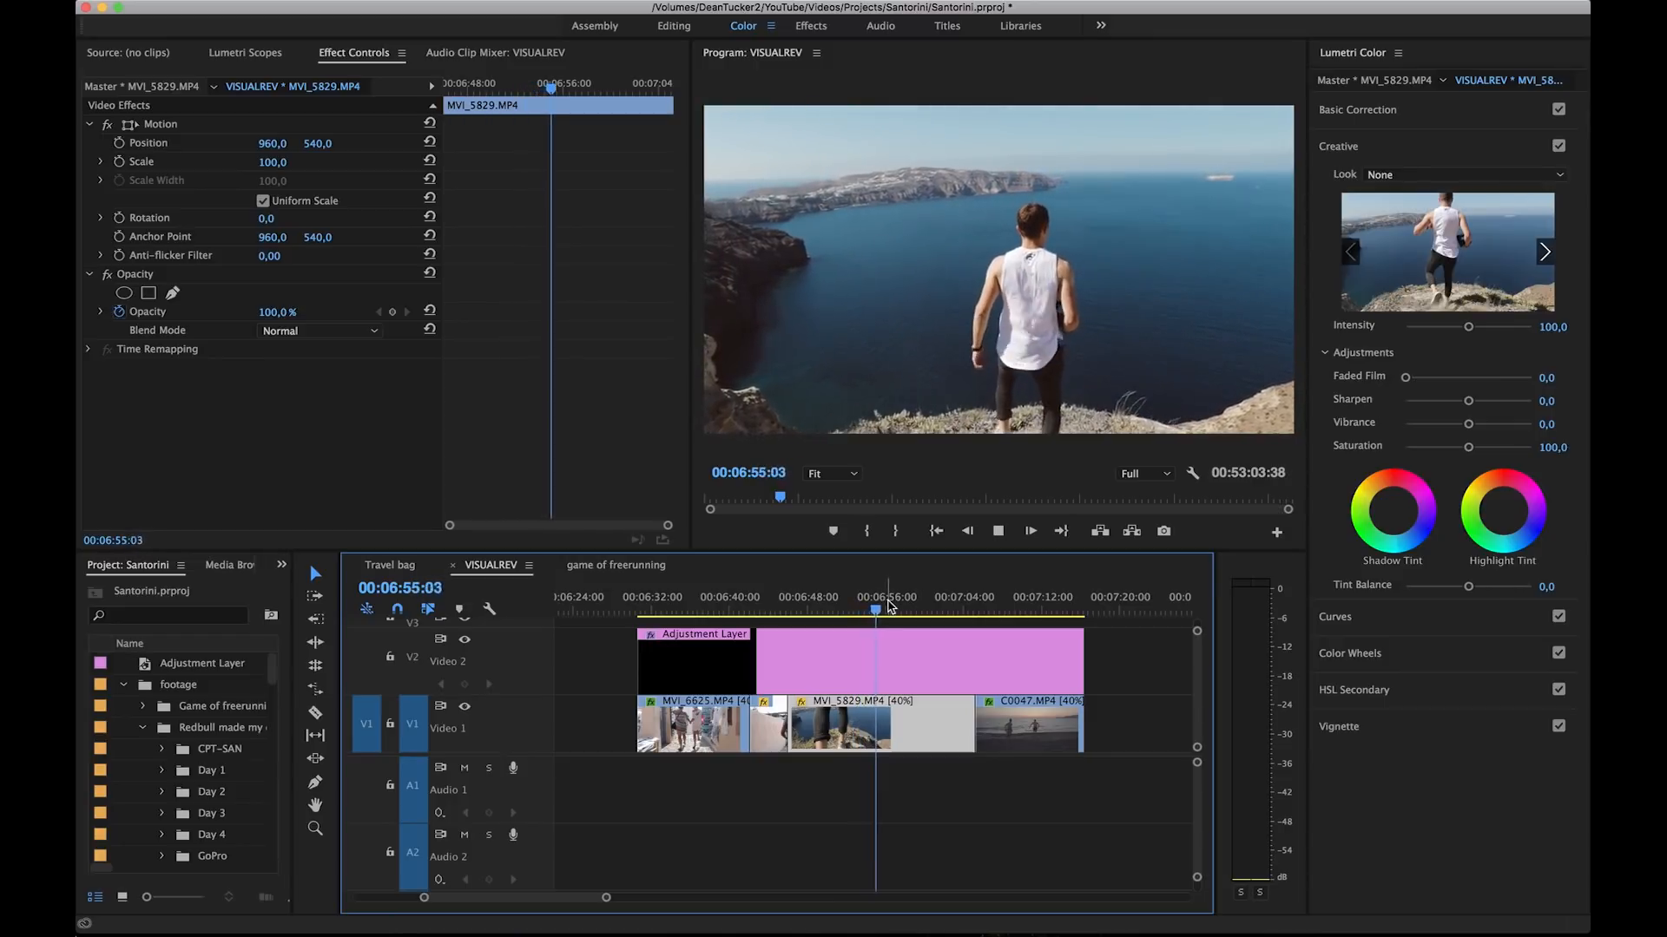
key("space")
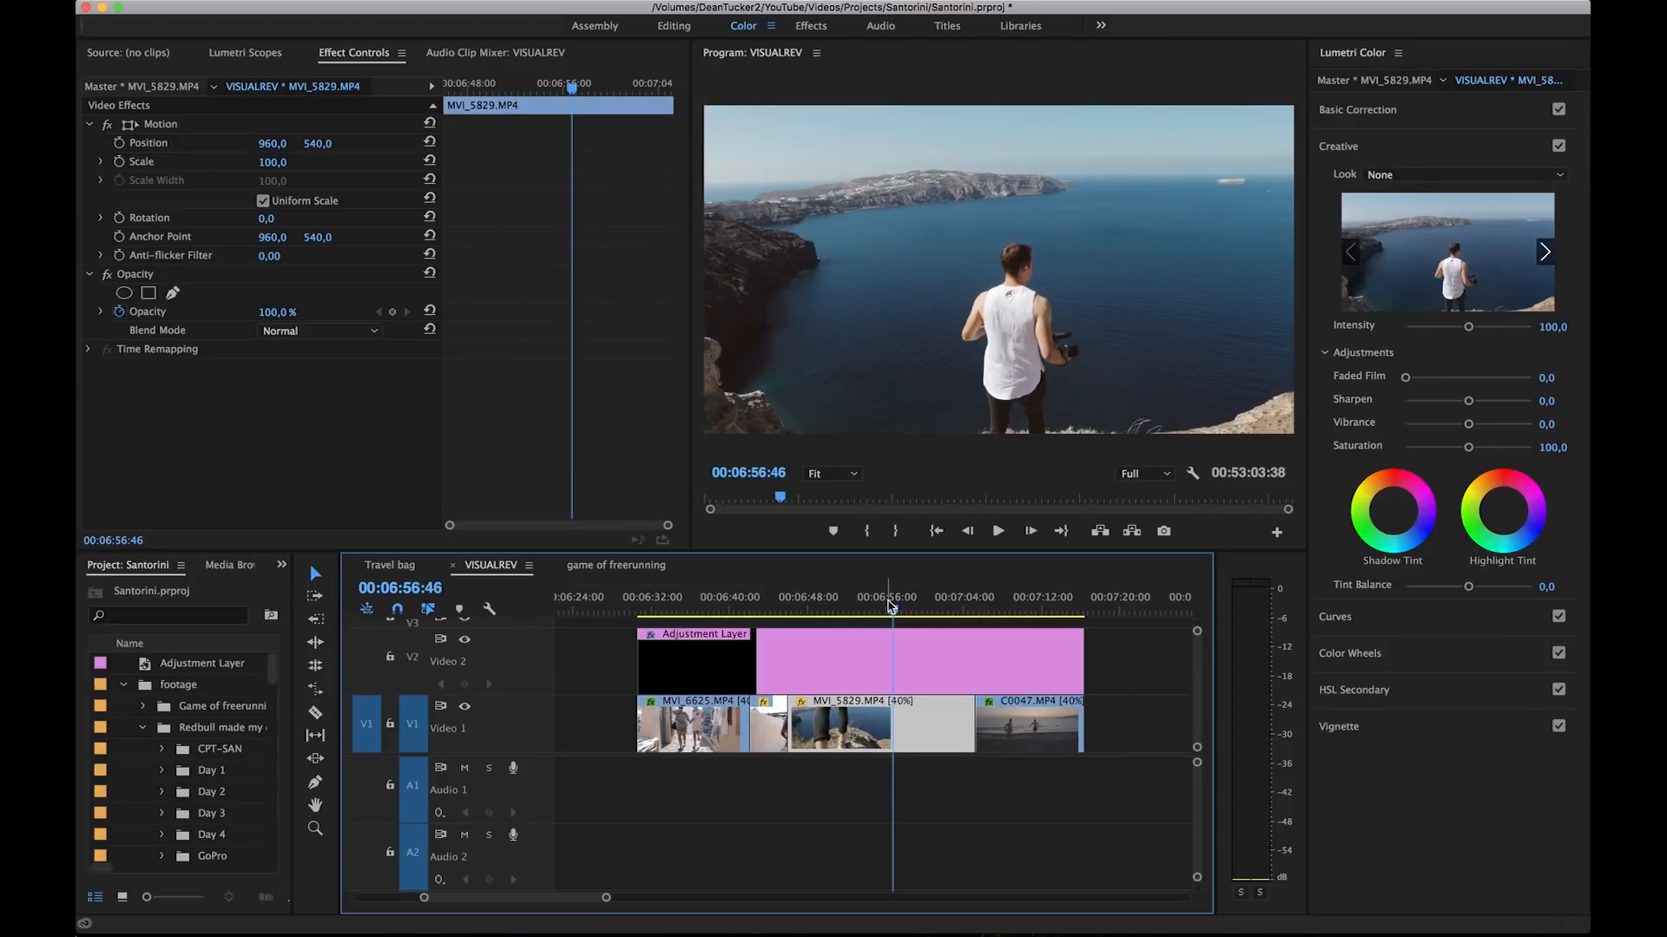
Step: Try a Basic Correction temperature of -51.1 on clip MVI_5829.MP4 and reset it
left_click(1407, 120)
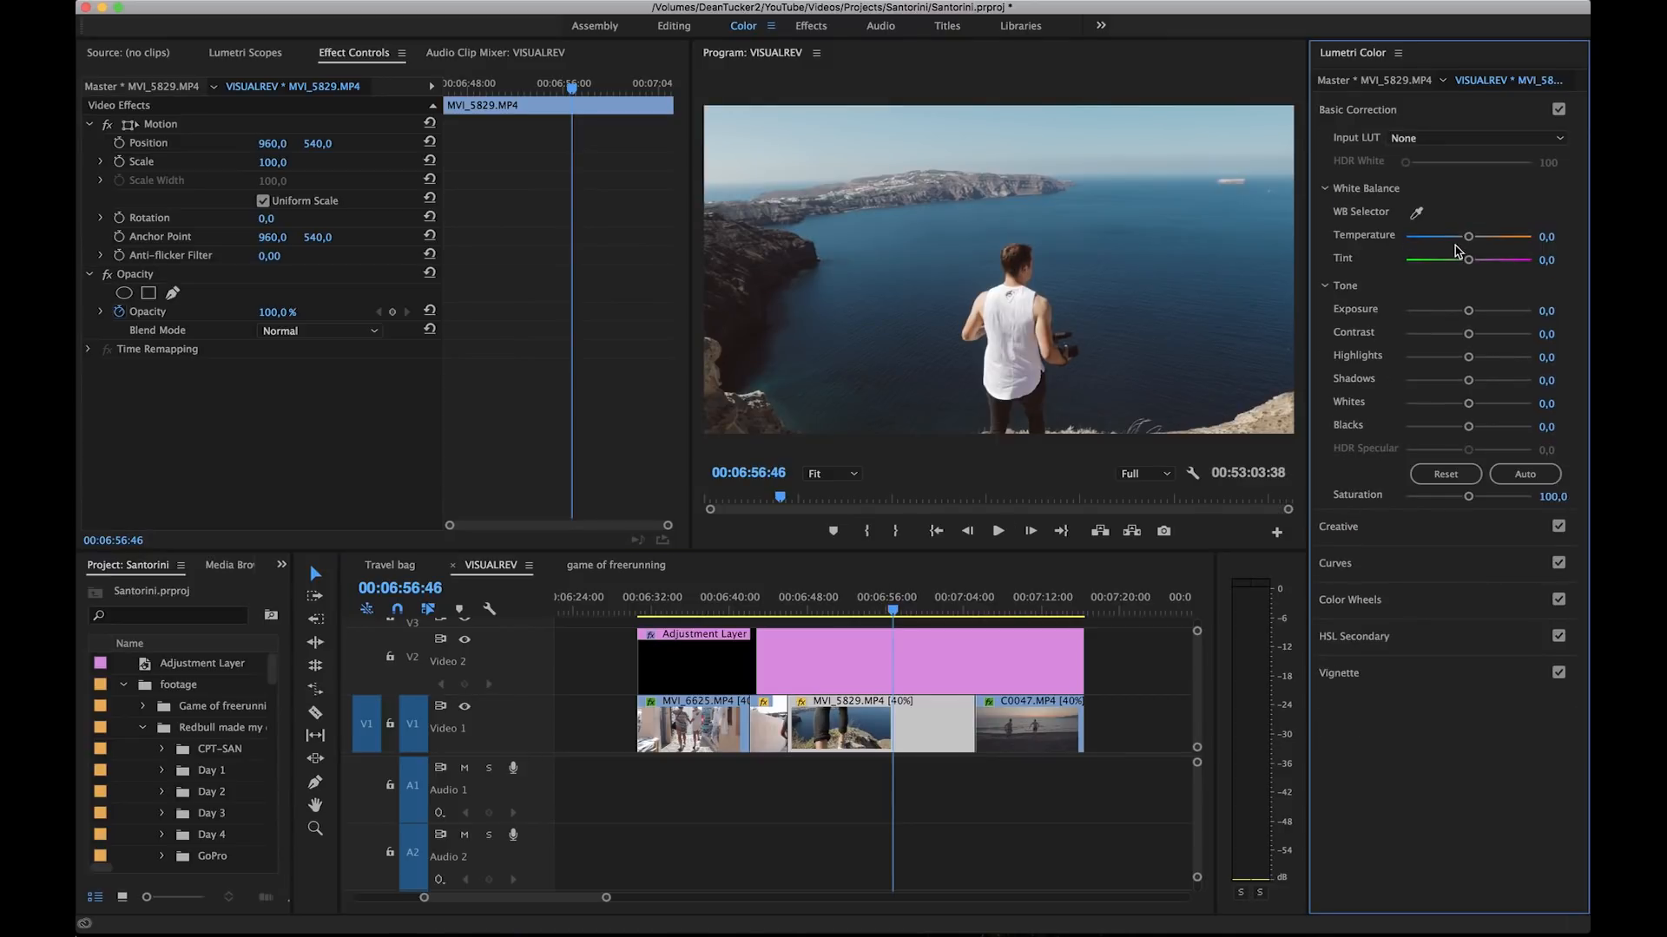
left_click_drag(1449, 241, 1437, 243)
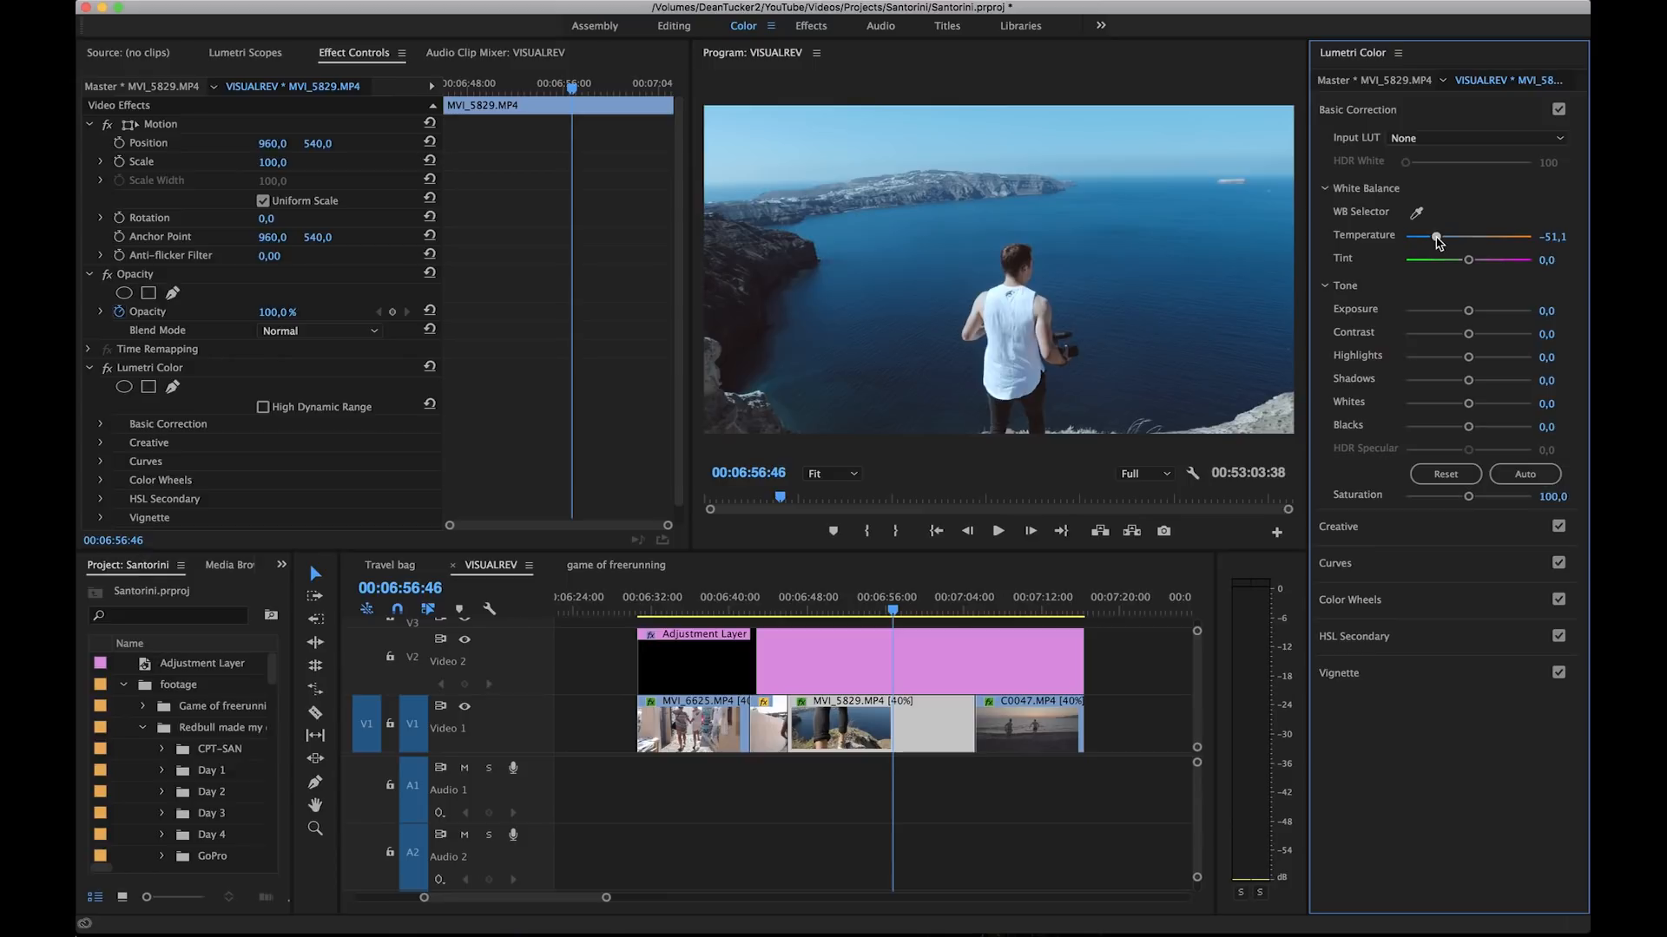
double_click(1437, 242)
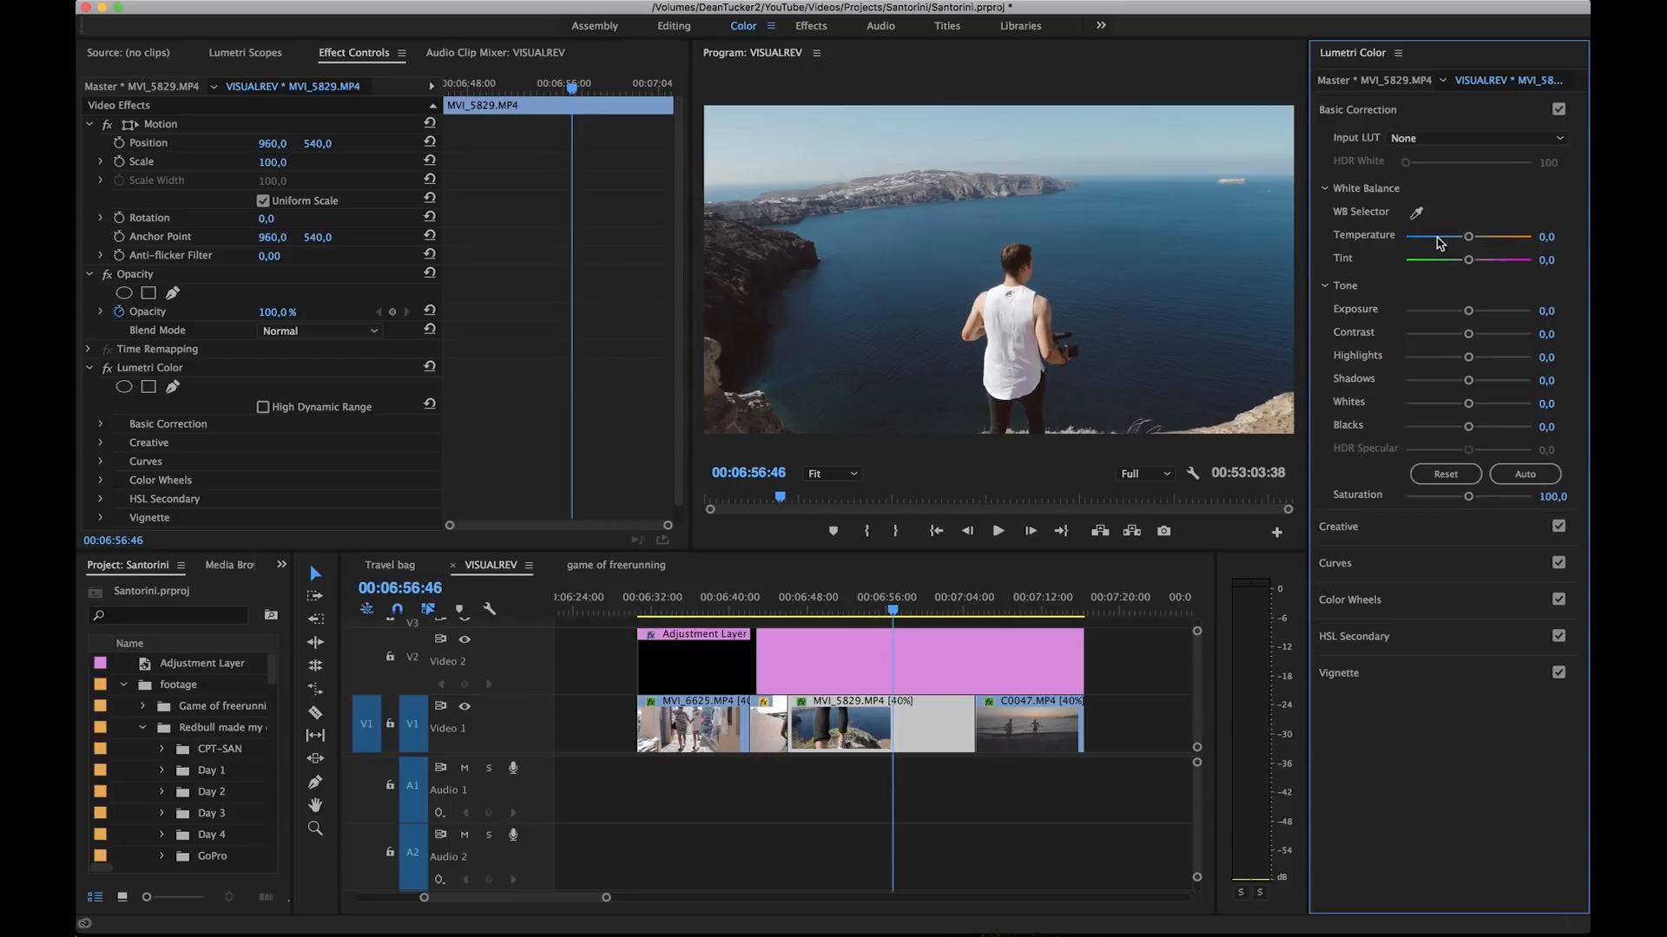
Step: Select the adjustment layer, try a different look intensity and a Faded Film amount of 29.5, and reset both
left_click(984, 643)
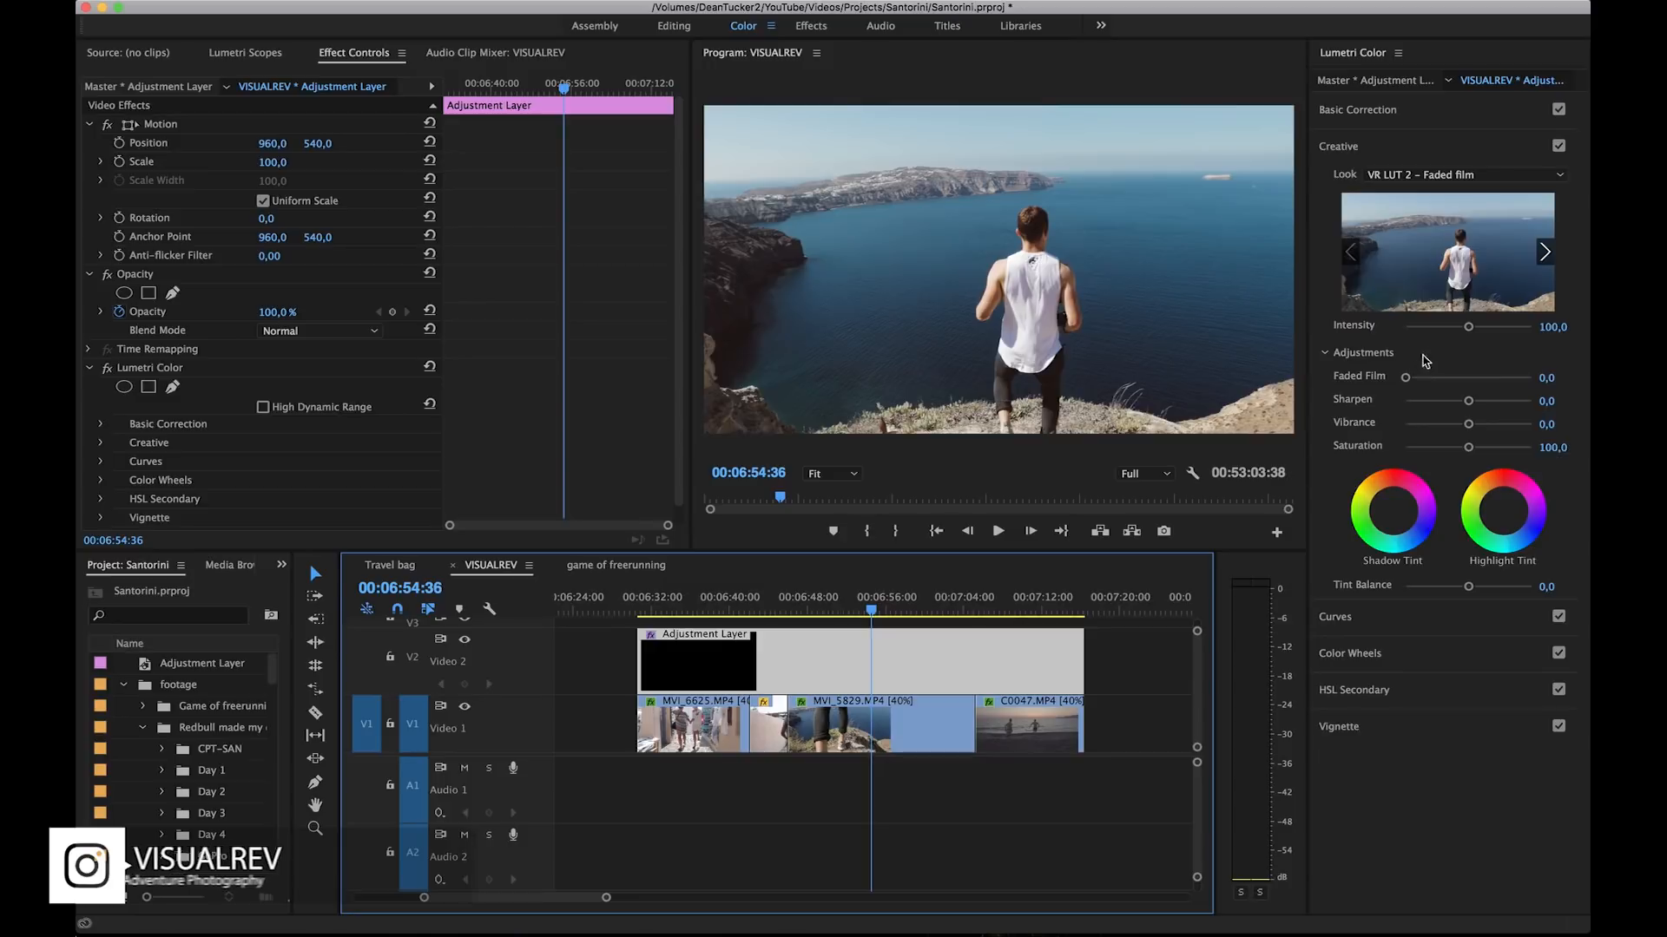
left_click_drag(1468, 327, 1411, 380)
double_click(1443, 327)
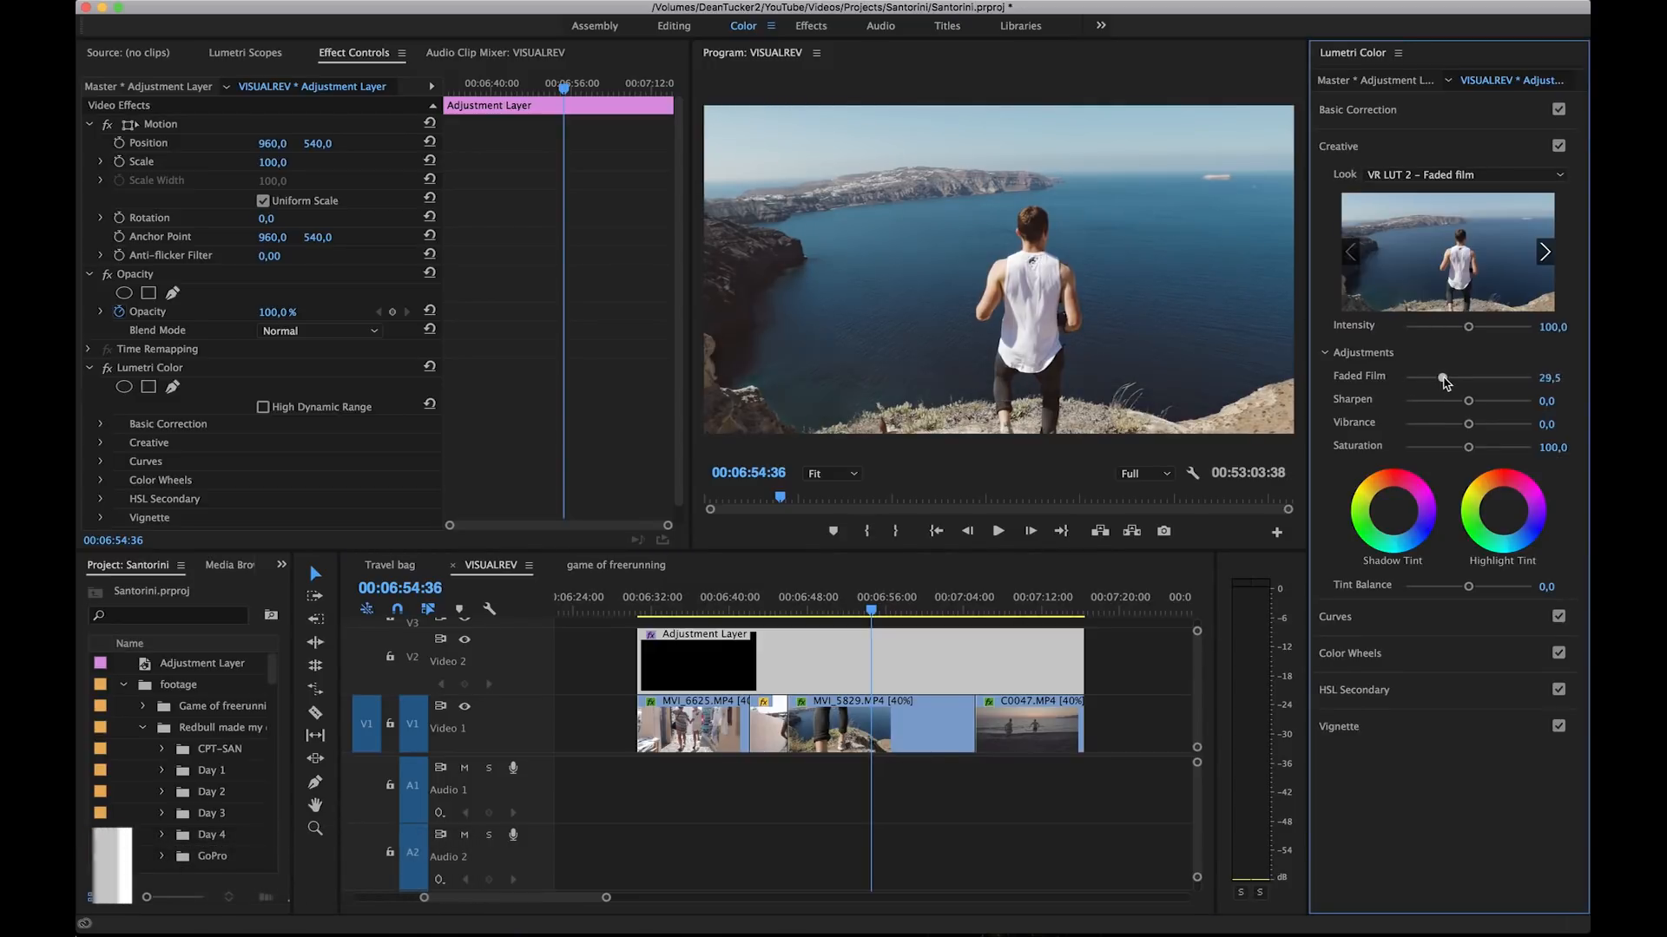
double_click(1445, 379)
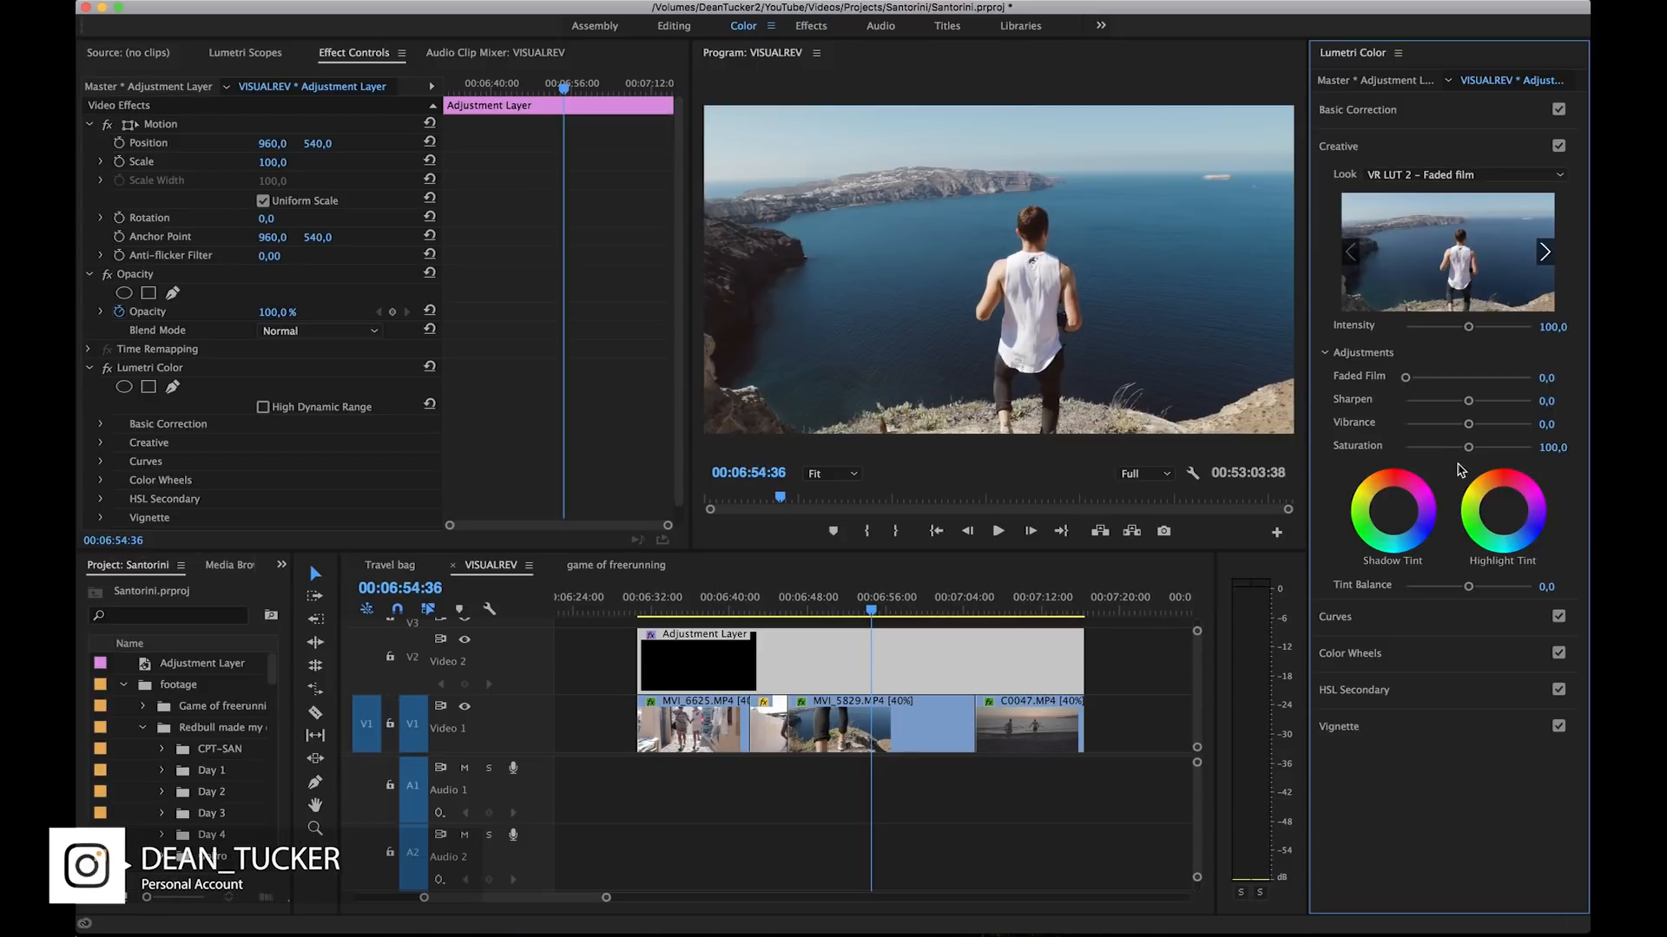
Step: Examine the adjustment layer's Curves, HSL Secondary and Vignette settings without changing them
left_click(1386, 622)
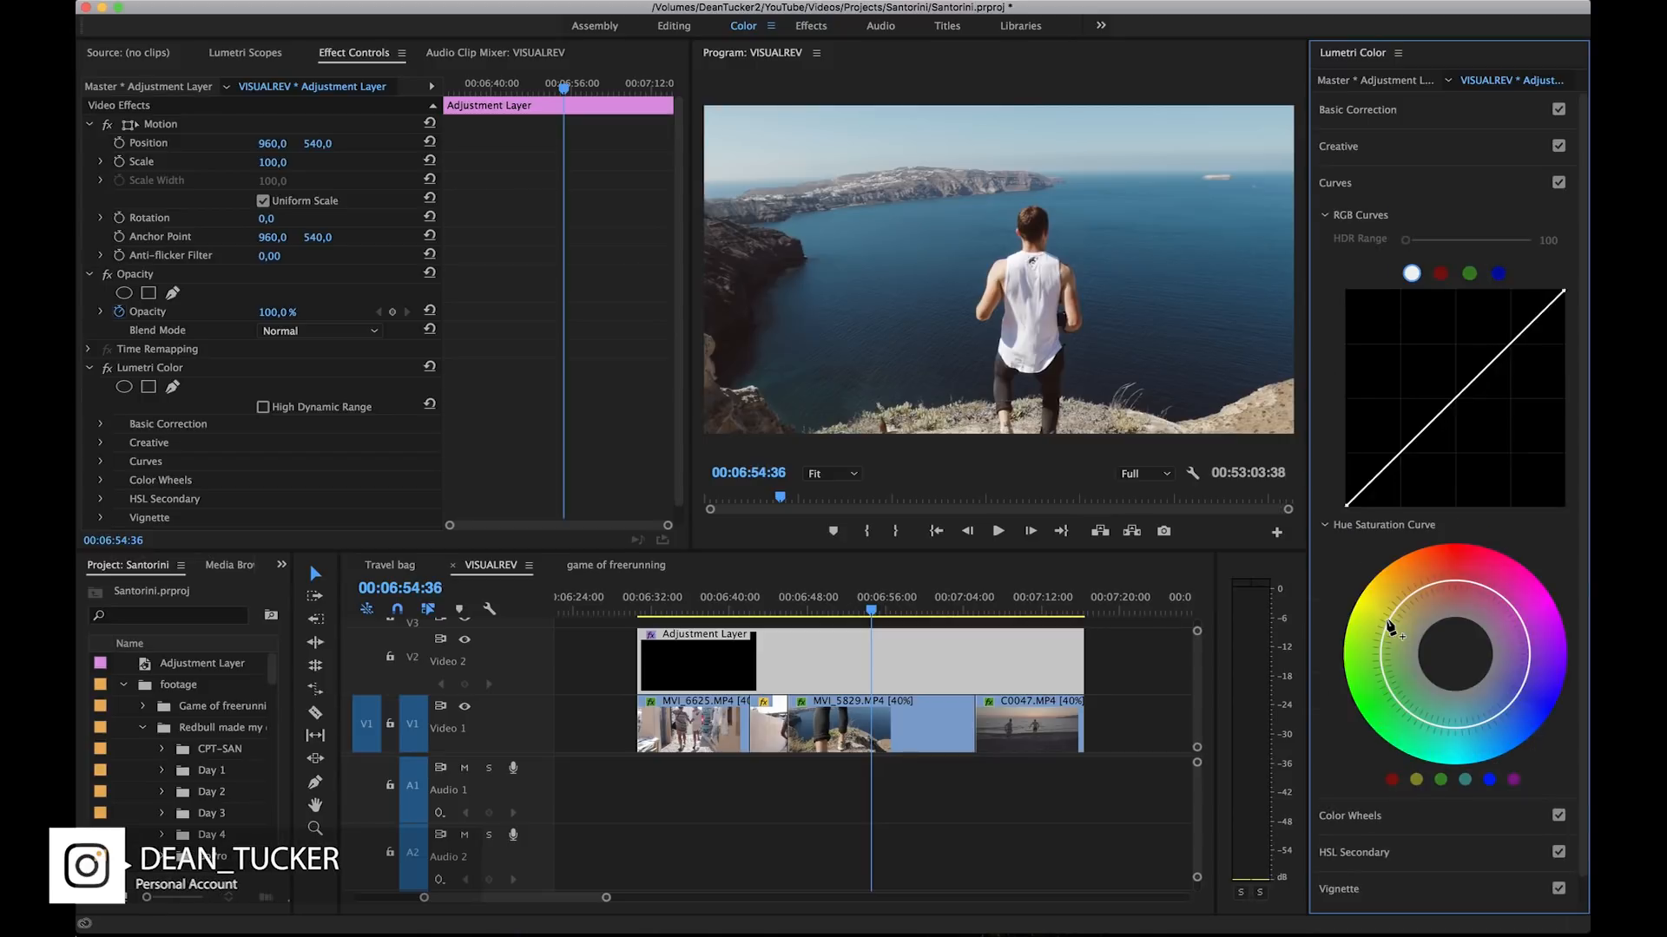
left_click(1410, 184)
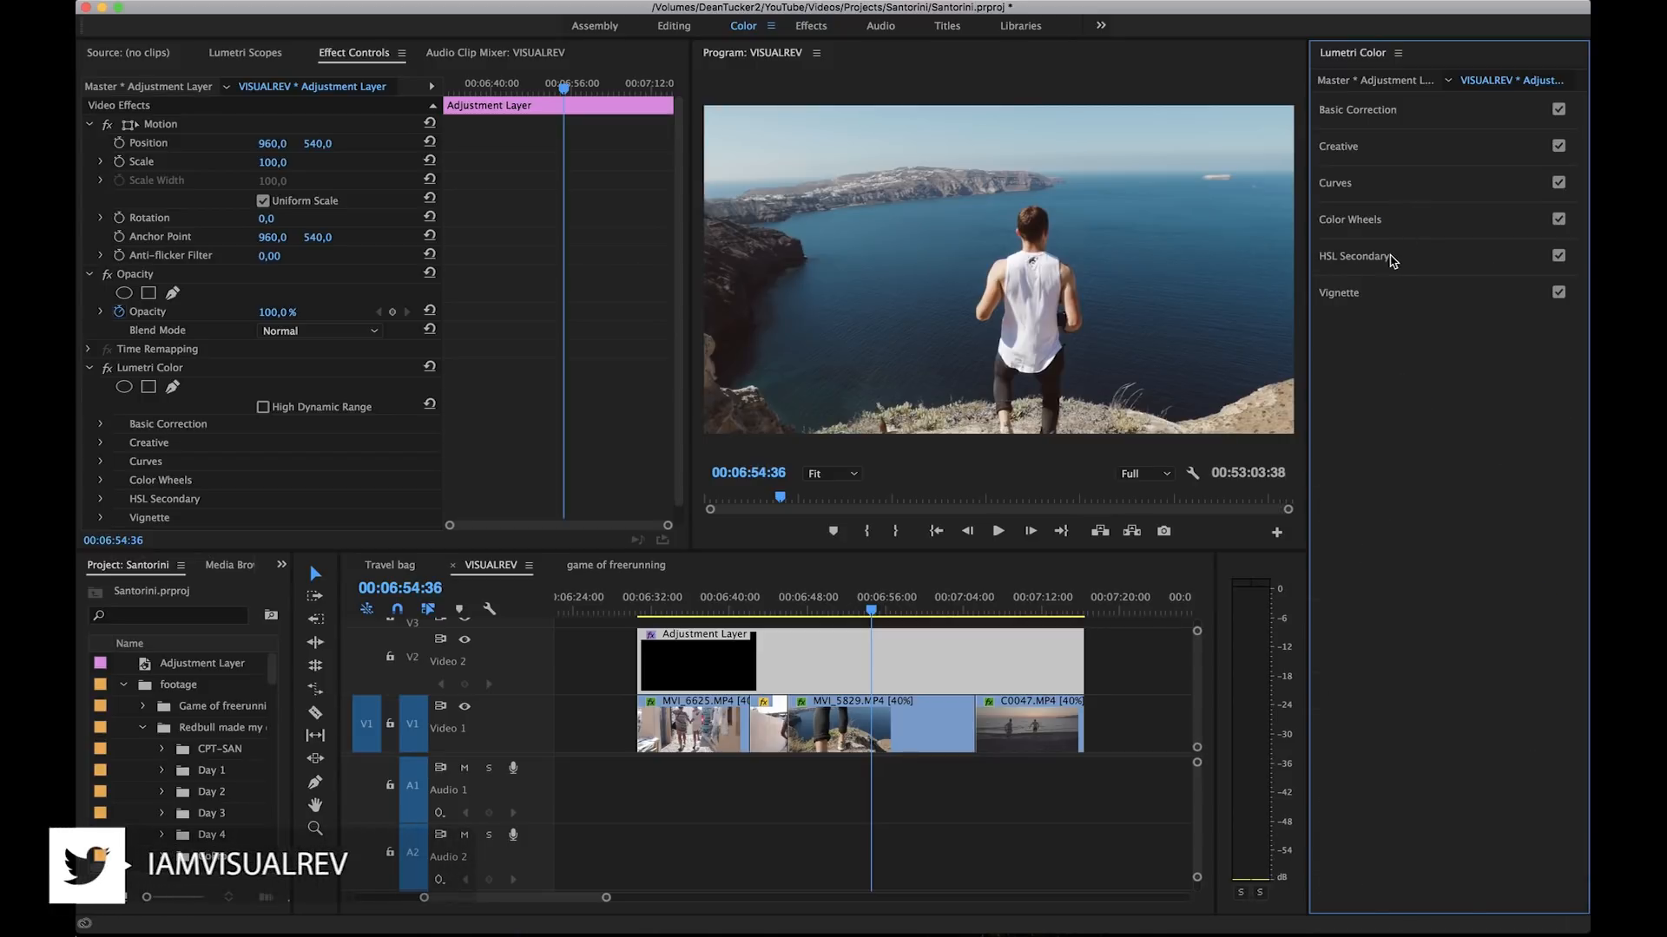
left_click(1390, 257)
left_click(1391, 257)
left_click(1380, 302)
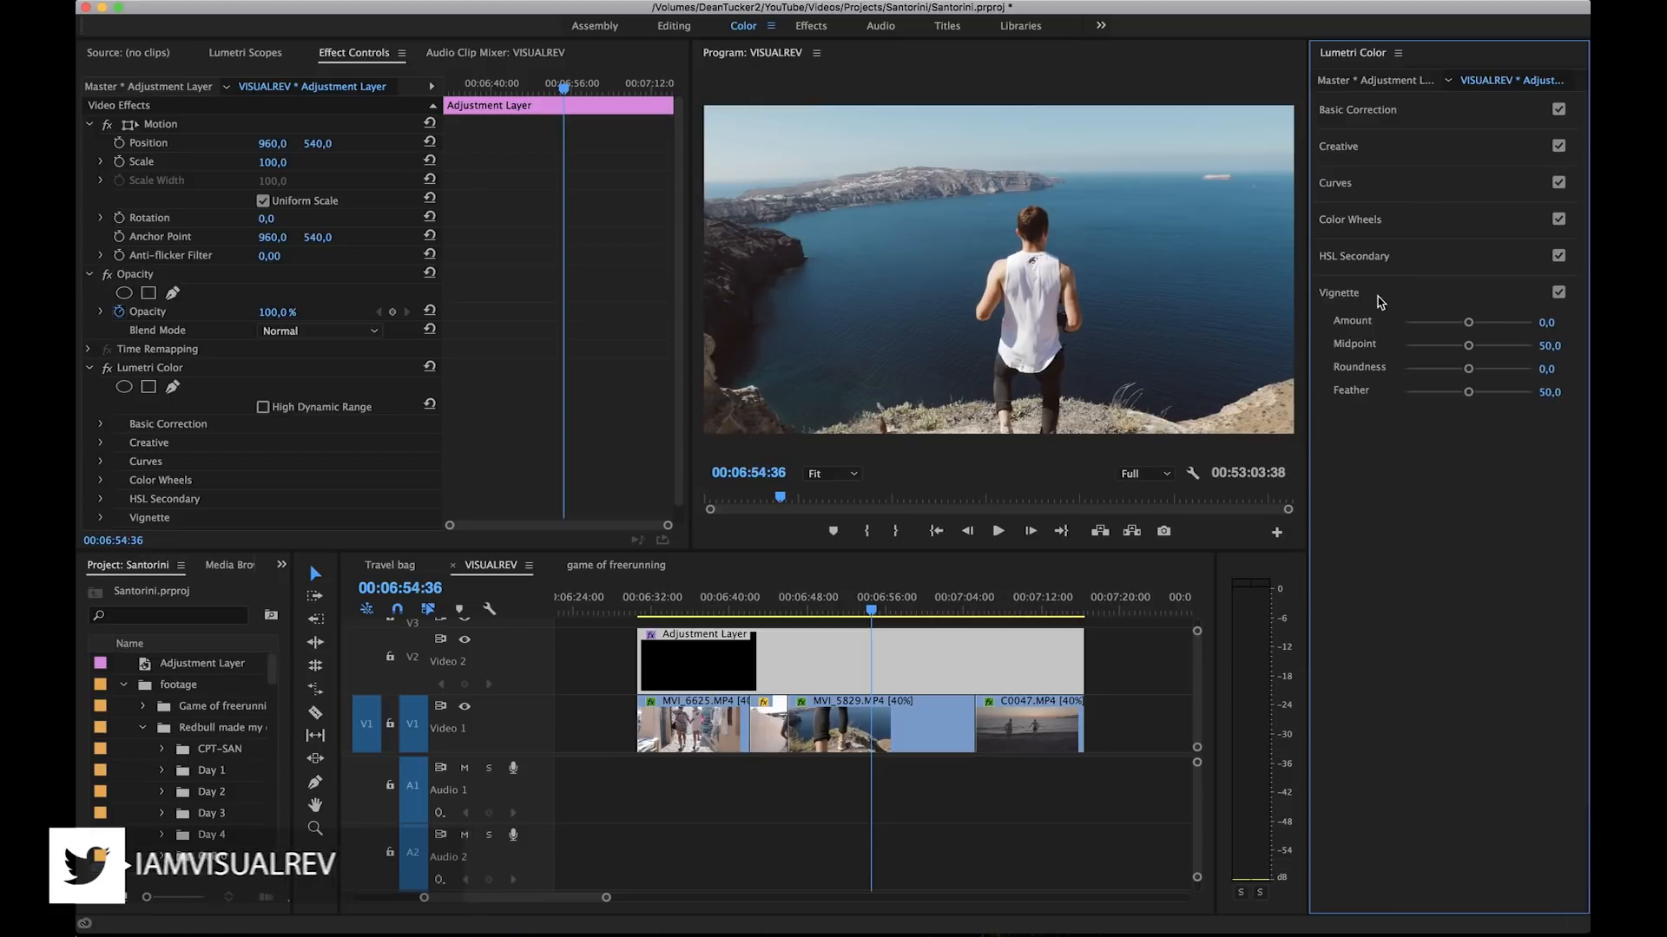
left_click(1380, 301)
Step: Load VR LUT 1 - Contrast.cube as the adjustment layer's Creative look and play the footage from 00:06:46:51
left_click(1409, 149)
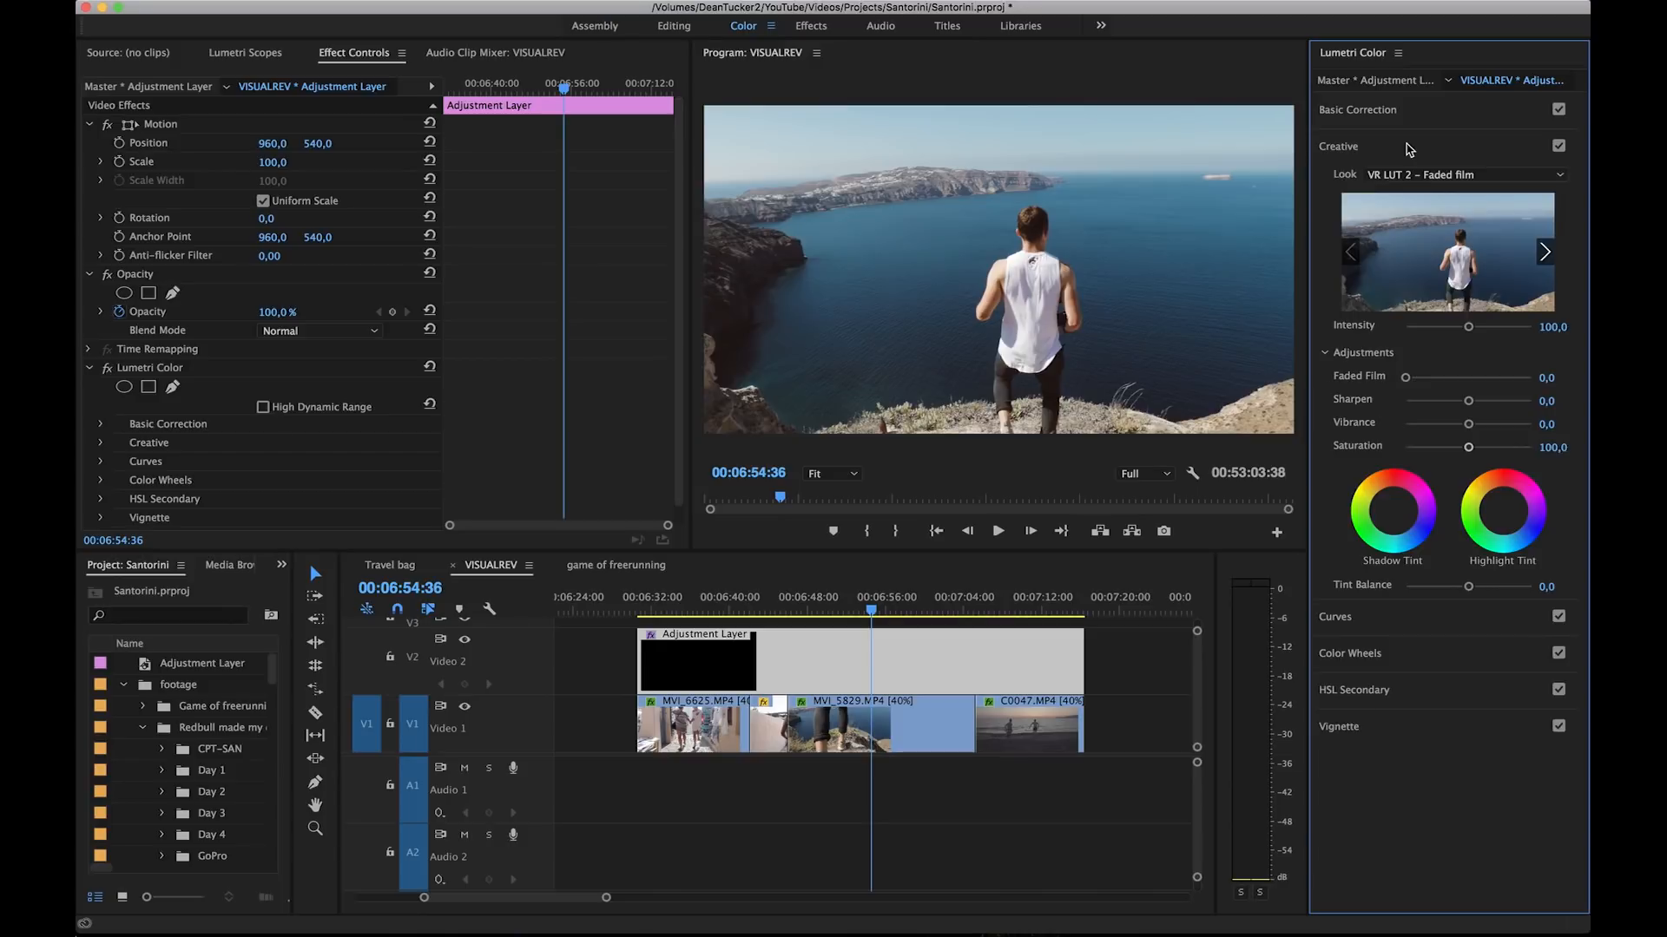
left_click(1413, 177)
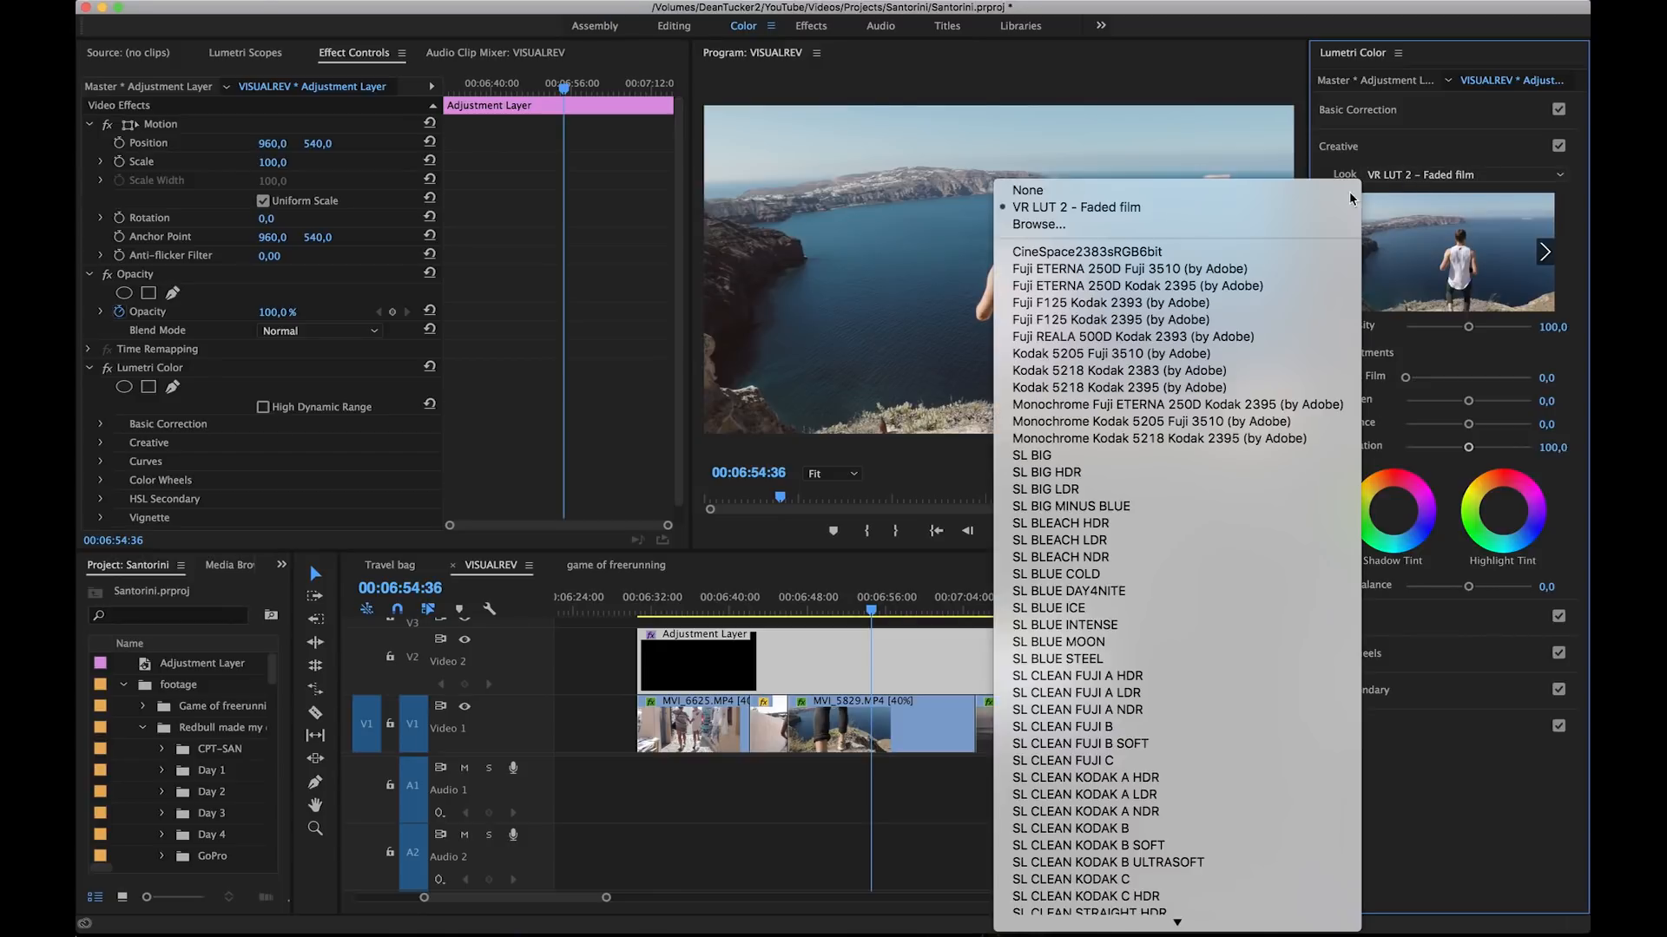
left_click(1259, 222)
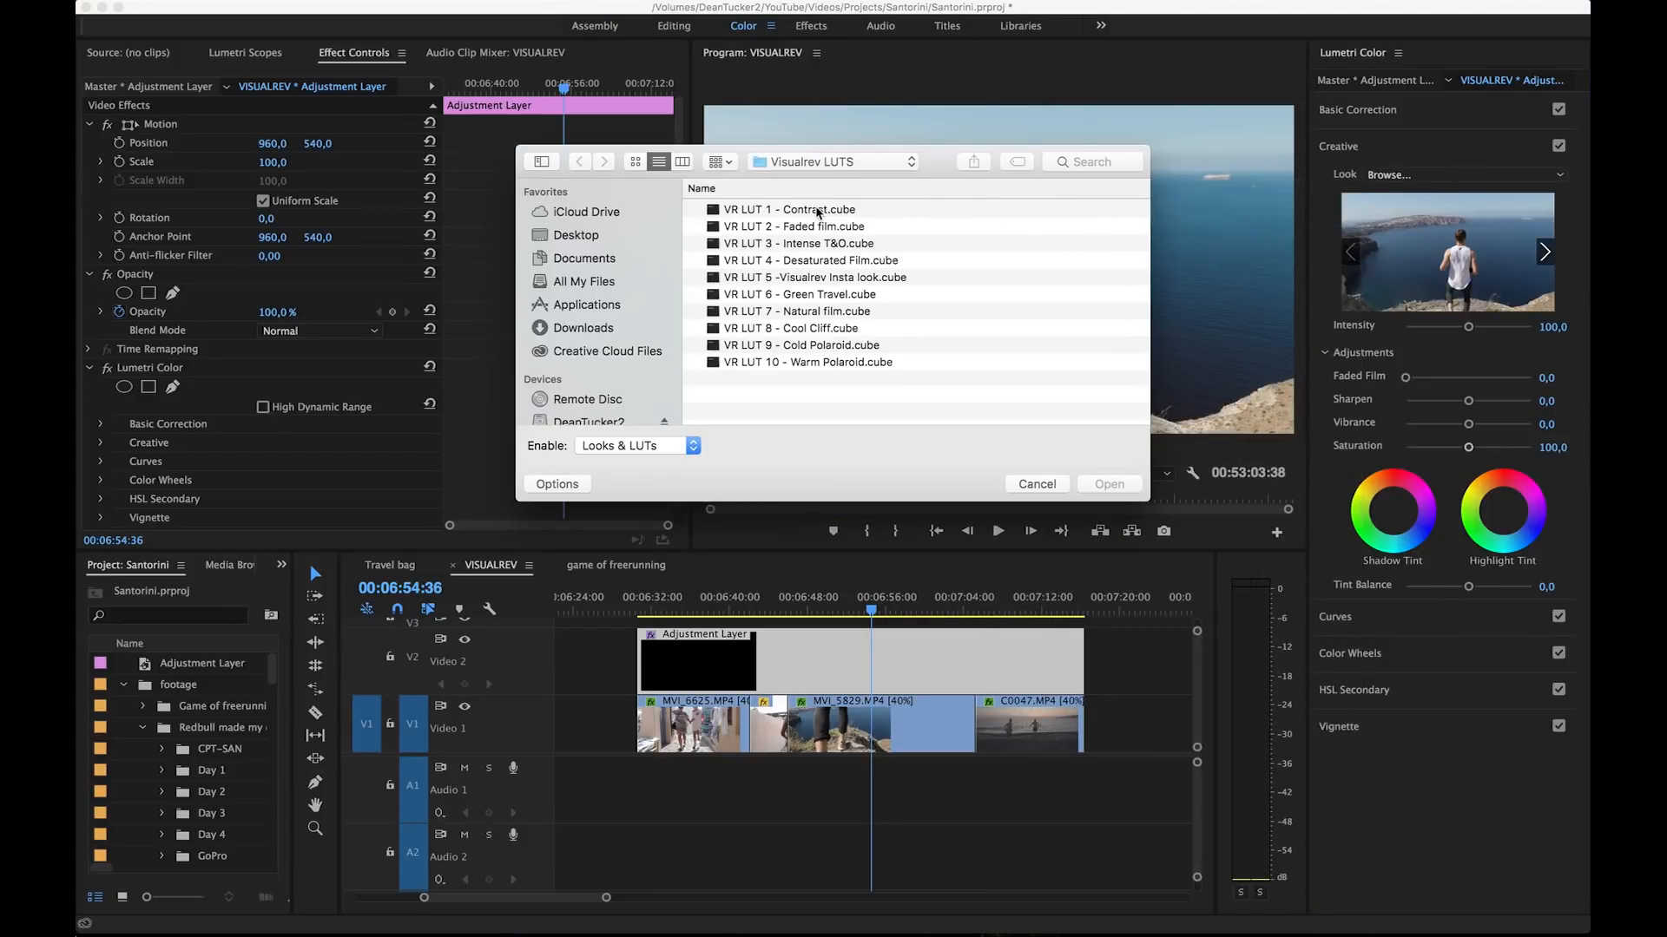
left_click(816, 211)
double_click(816, 211)
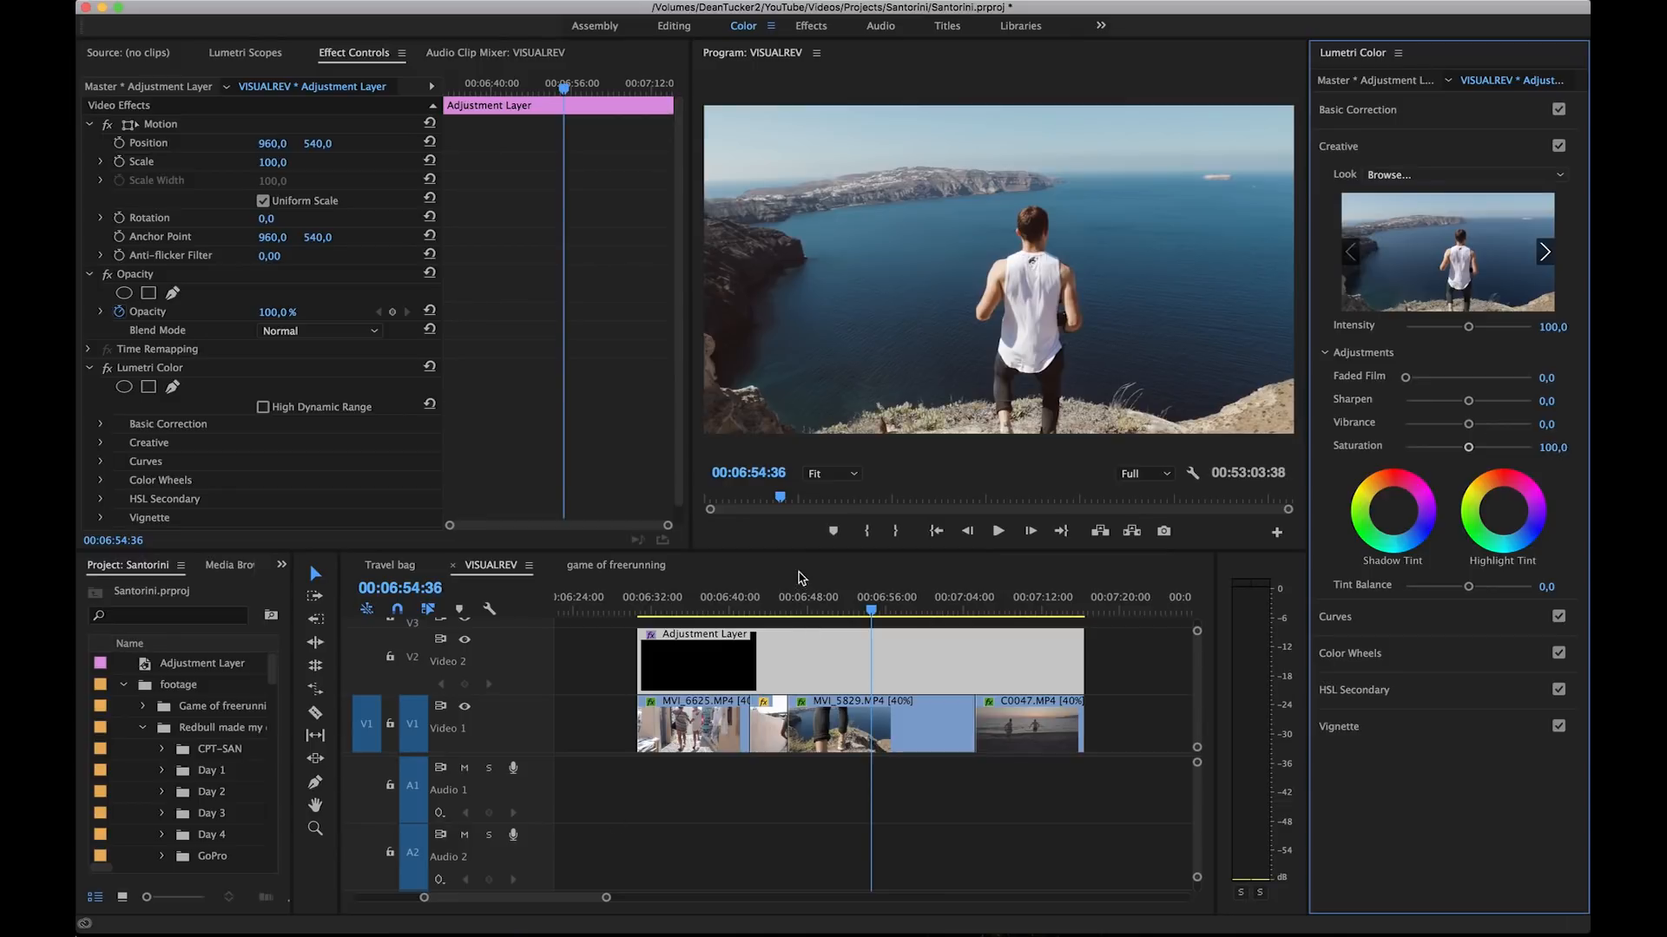
left_click(801, 598)
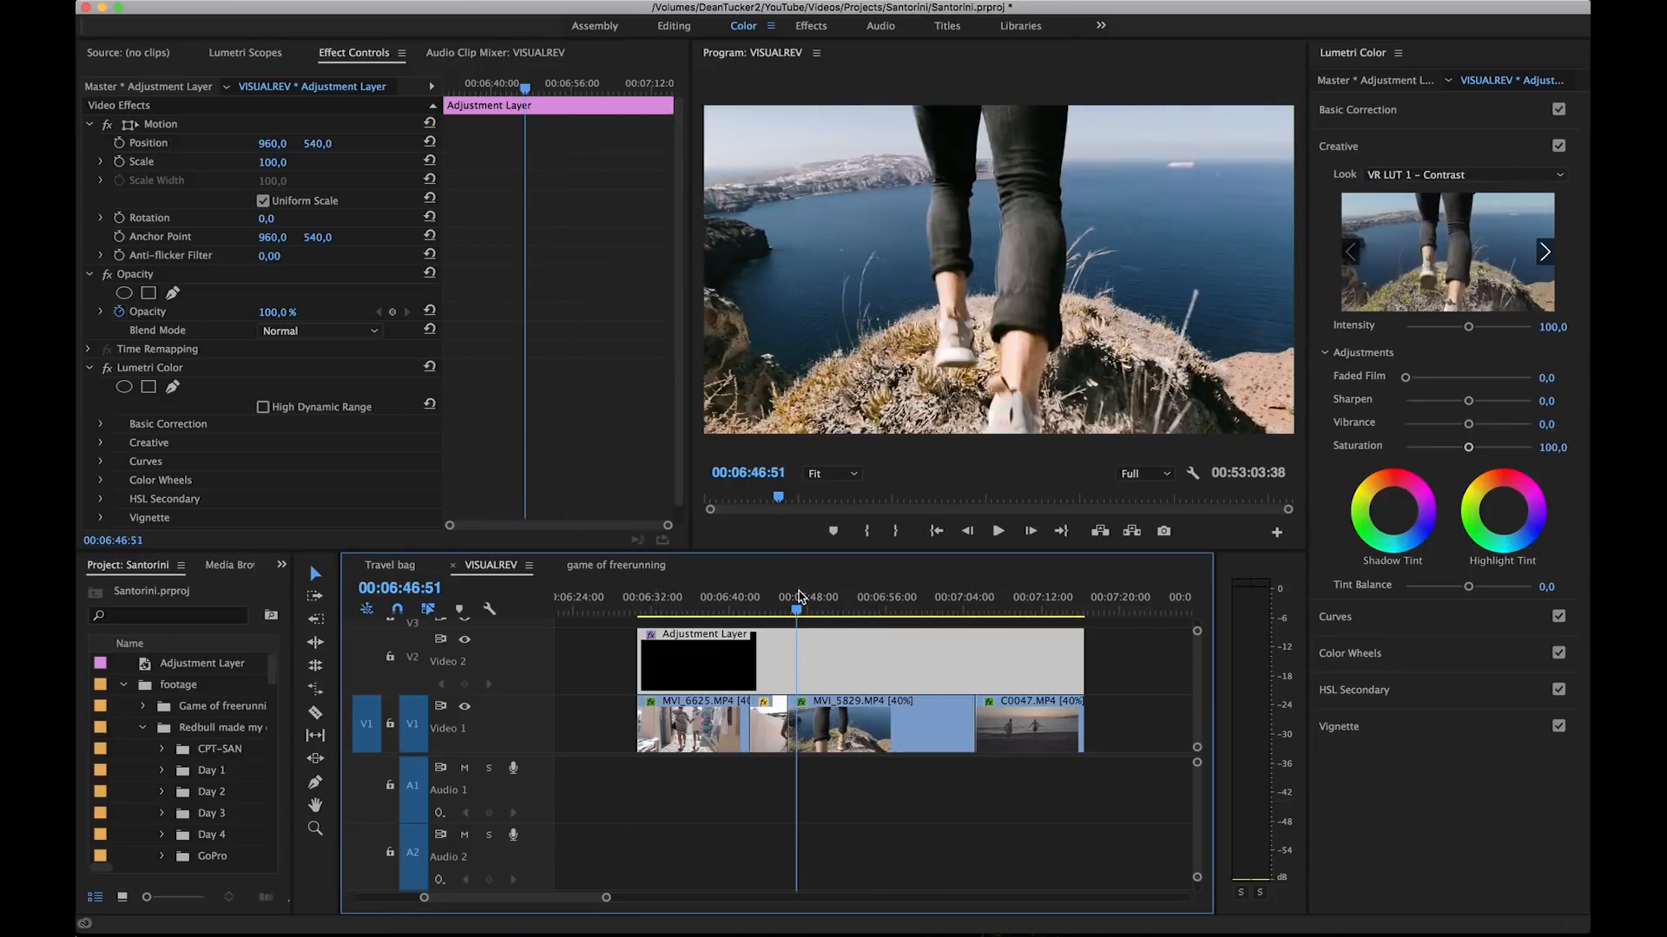
key("space")
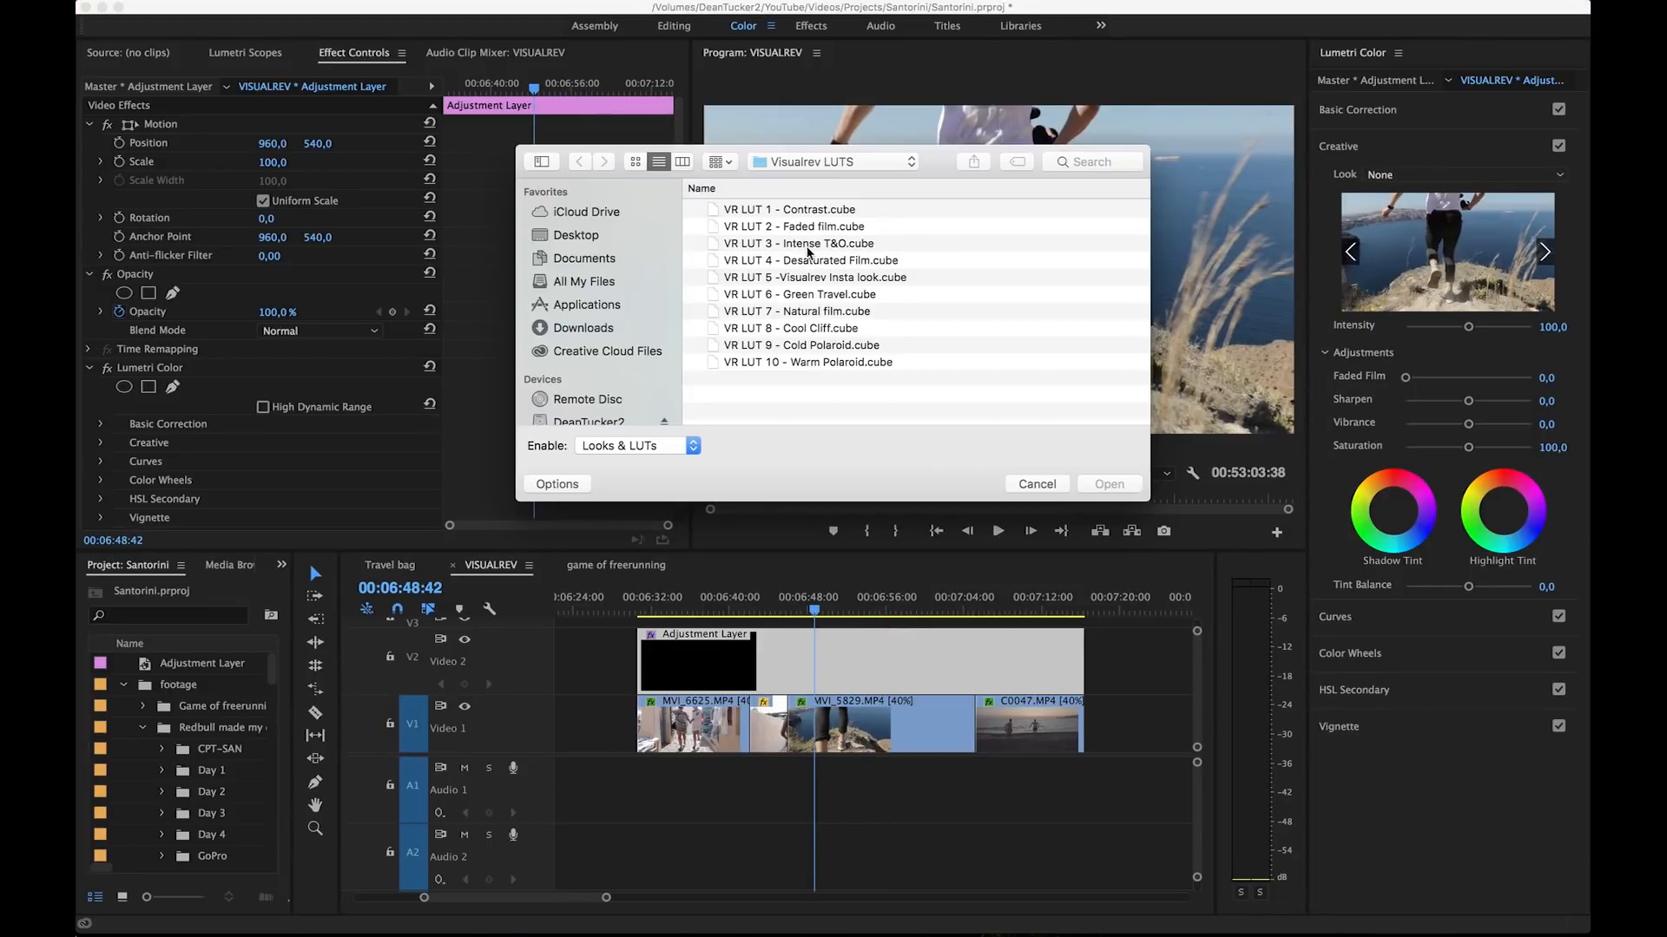
Step: Load VR LUT 3 - Intense T&O.cube as the adjustment layer's Creative look and scrub back to 00:06:43:14 to preview it
left_click(808, 245)
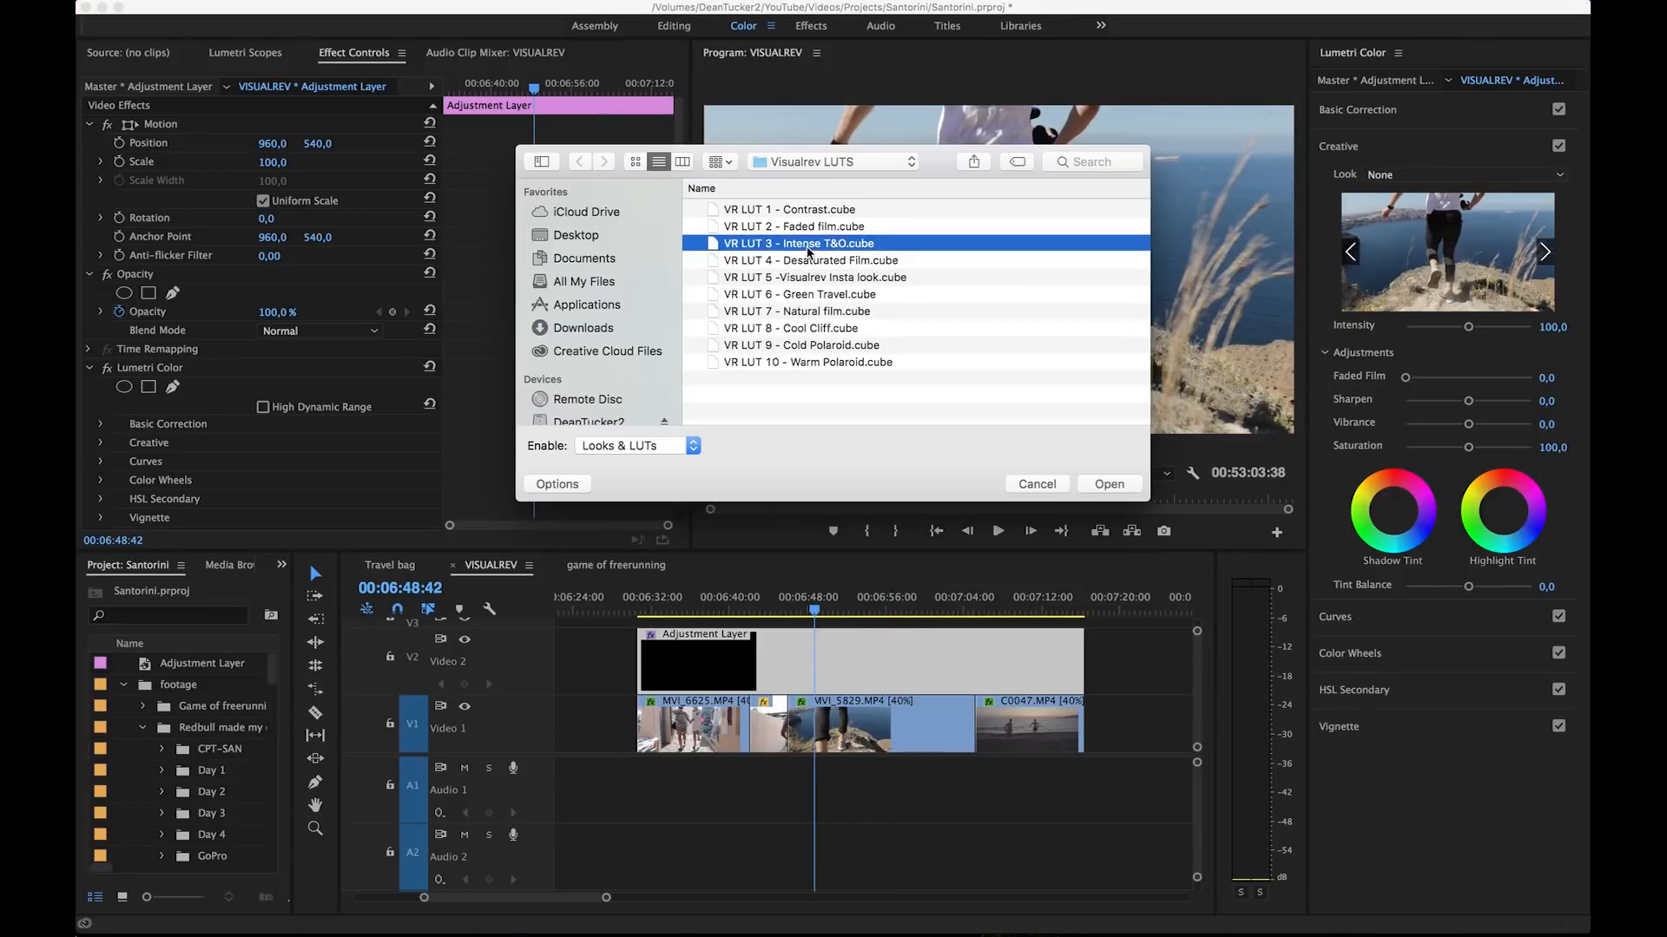
double_click(808, 250)
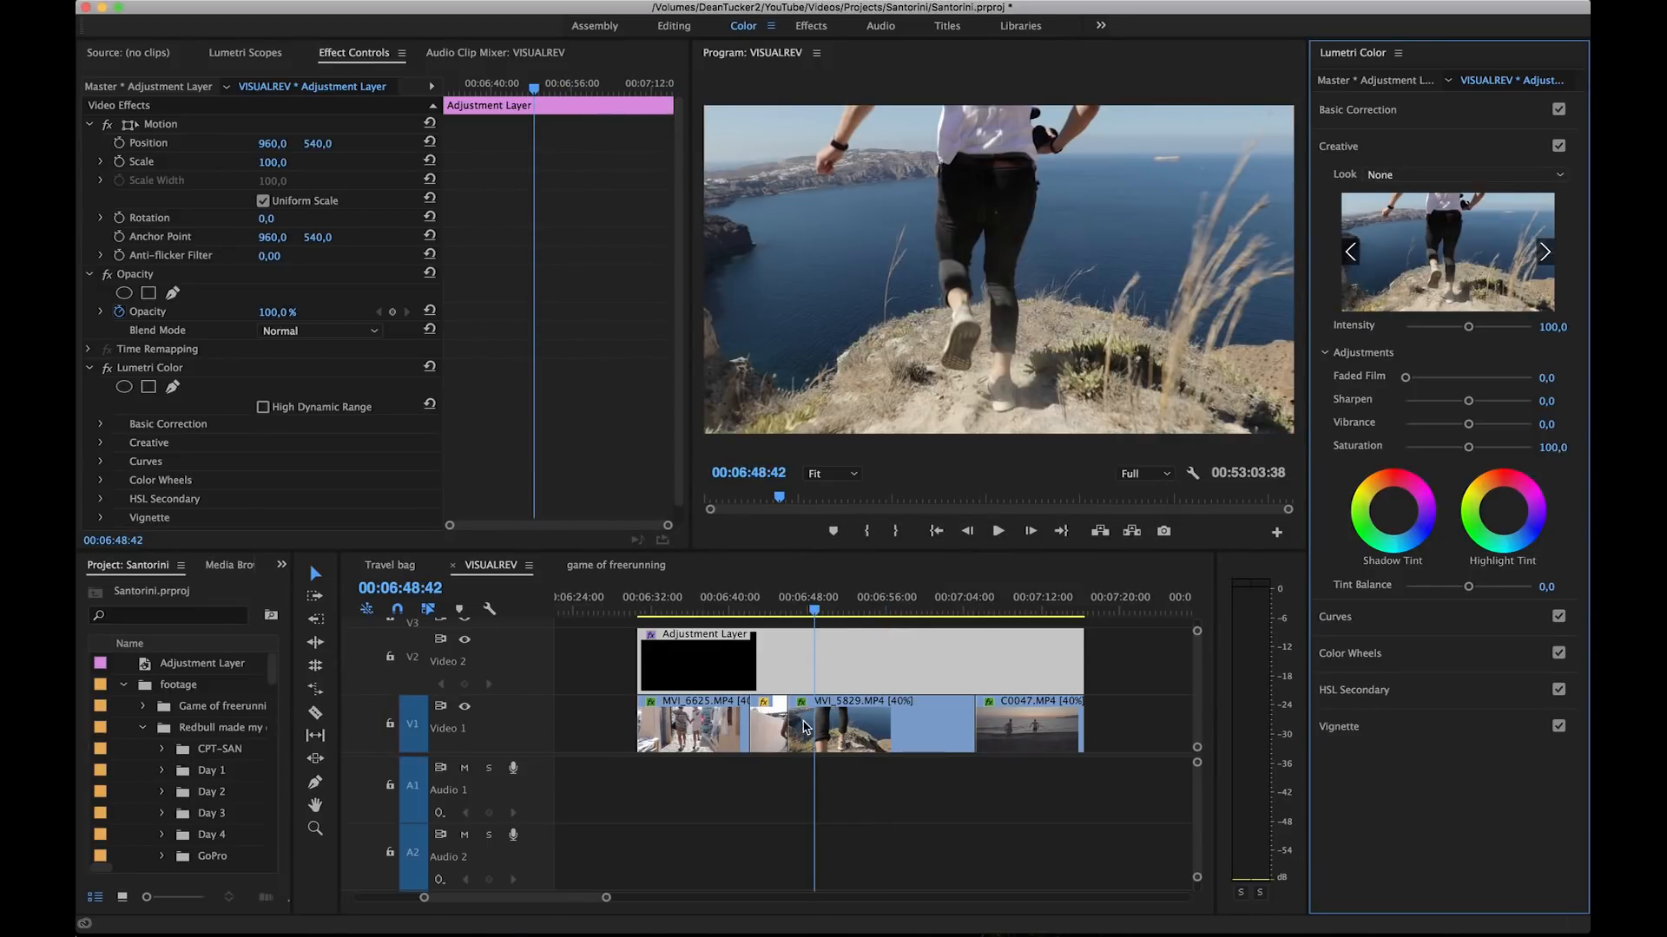
left_click(781, 607)
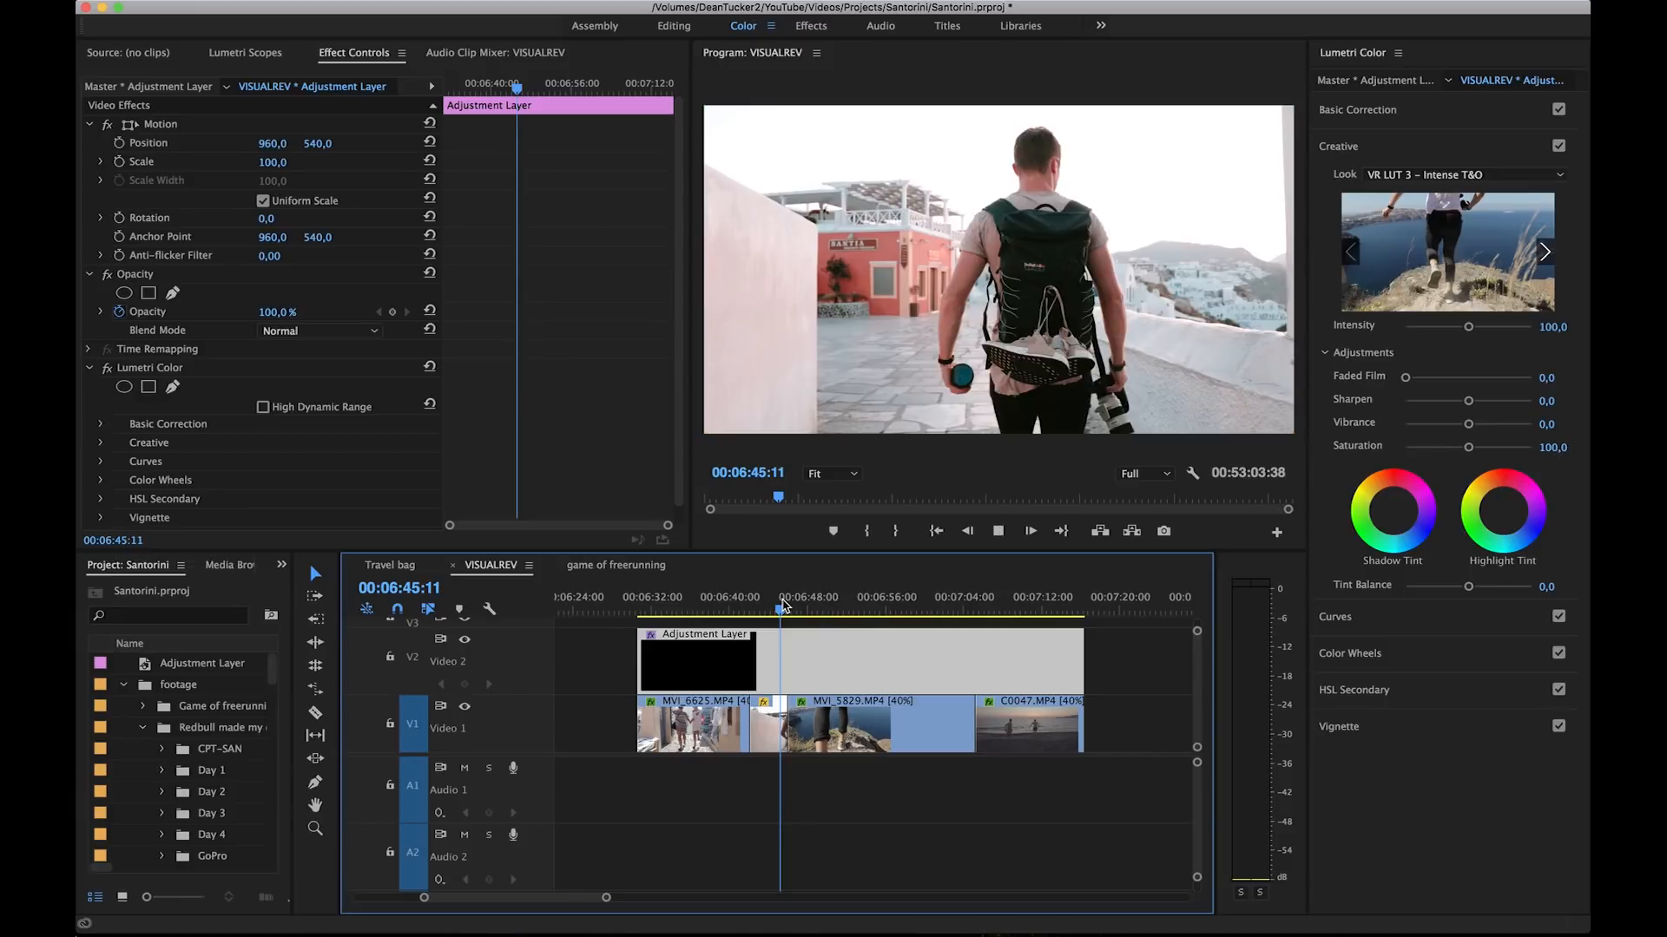
left_click_drag(781, 607, 755, 606)
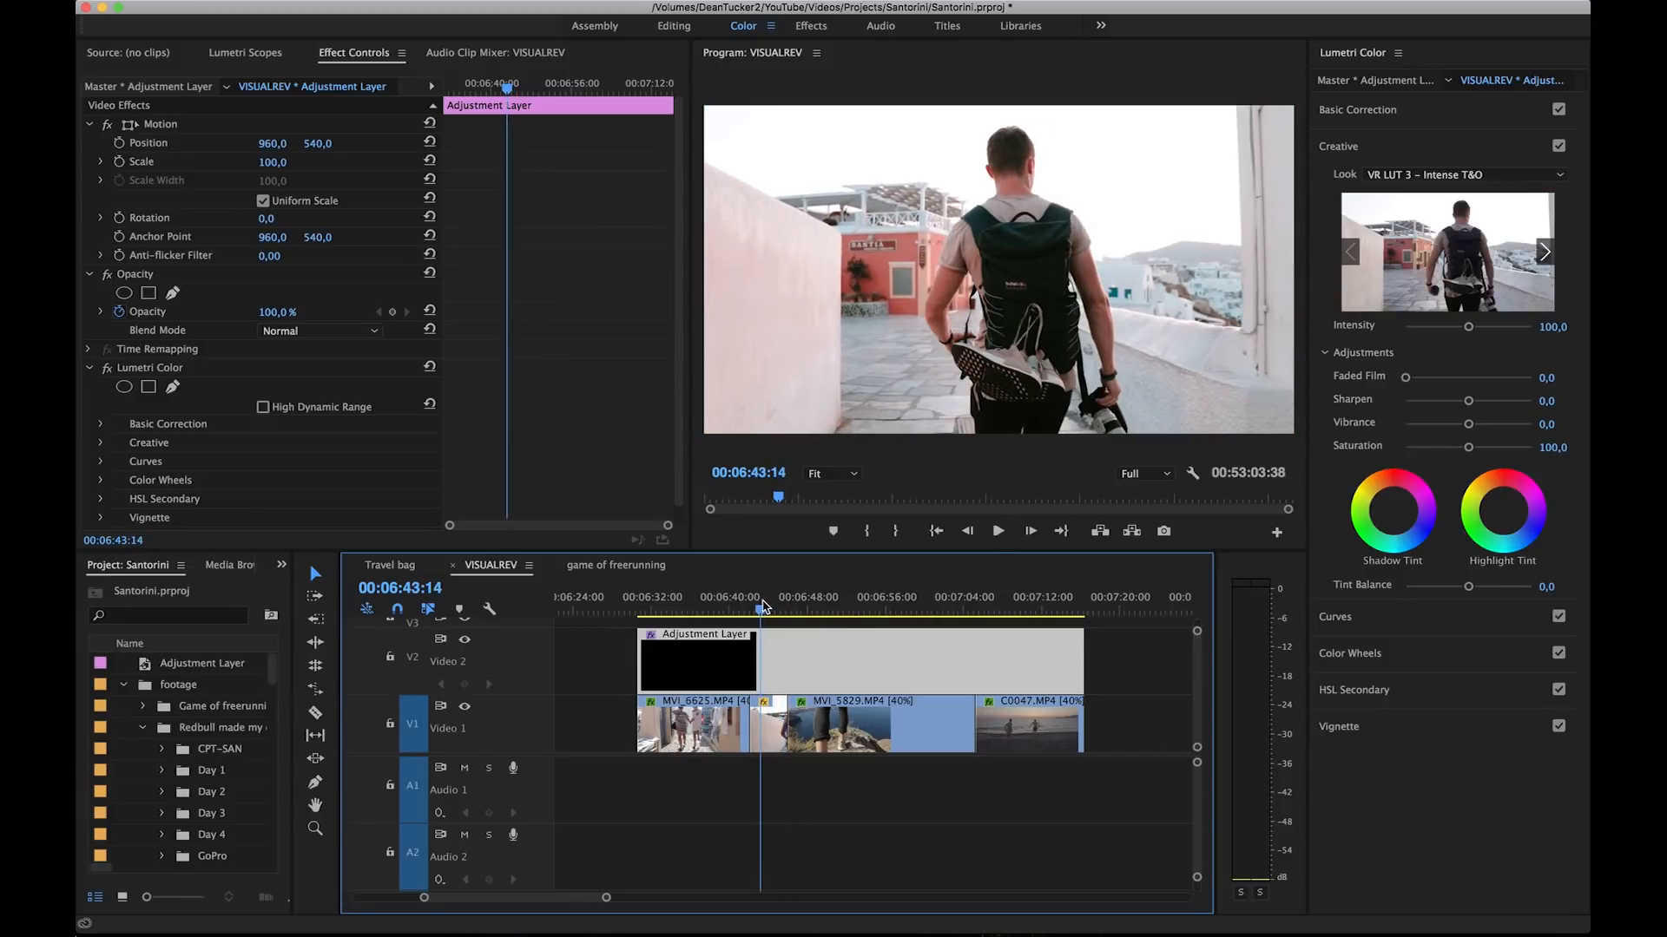
Step: Set the adjustment layer's Vibrance to -13.7, and load VR LUT 5 -Visualrev Insta look.cube as its Creative look, previewing at 00:06:52:18
key("space")
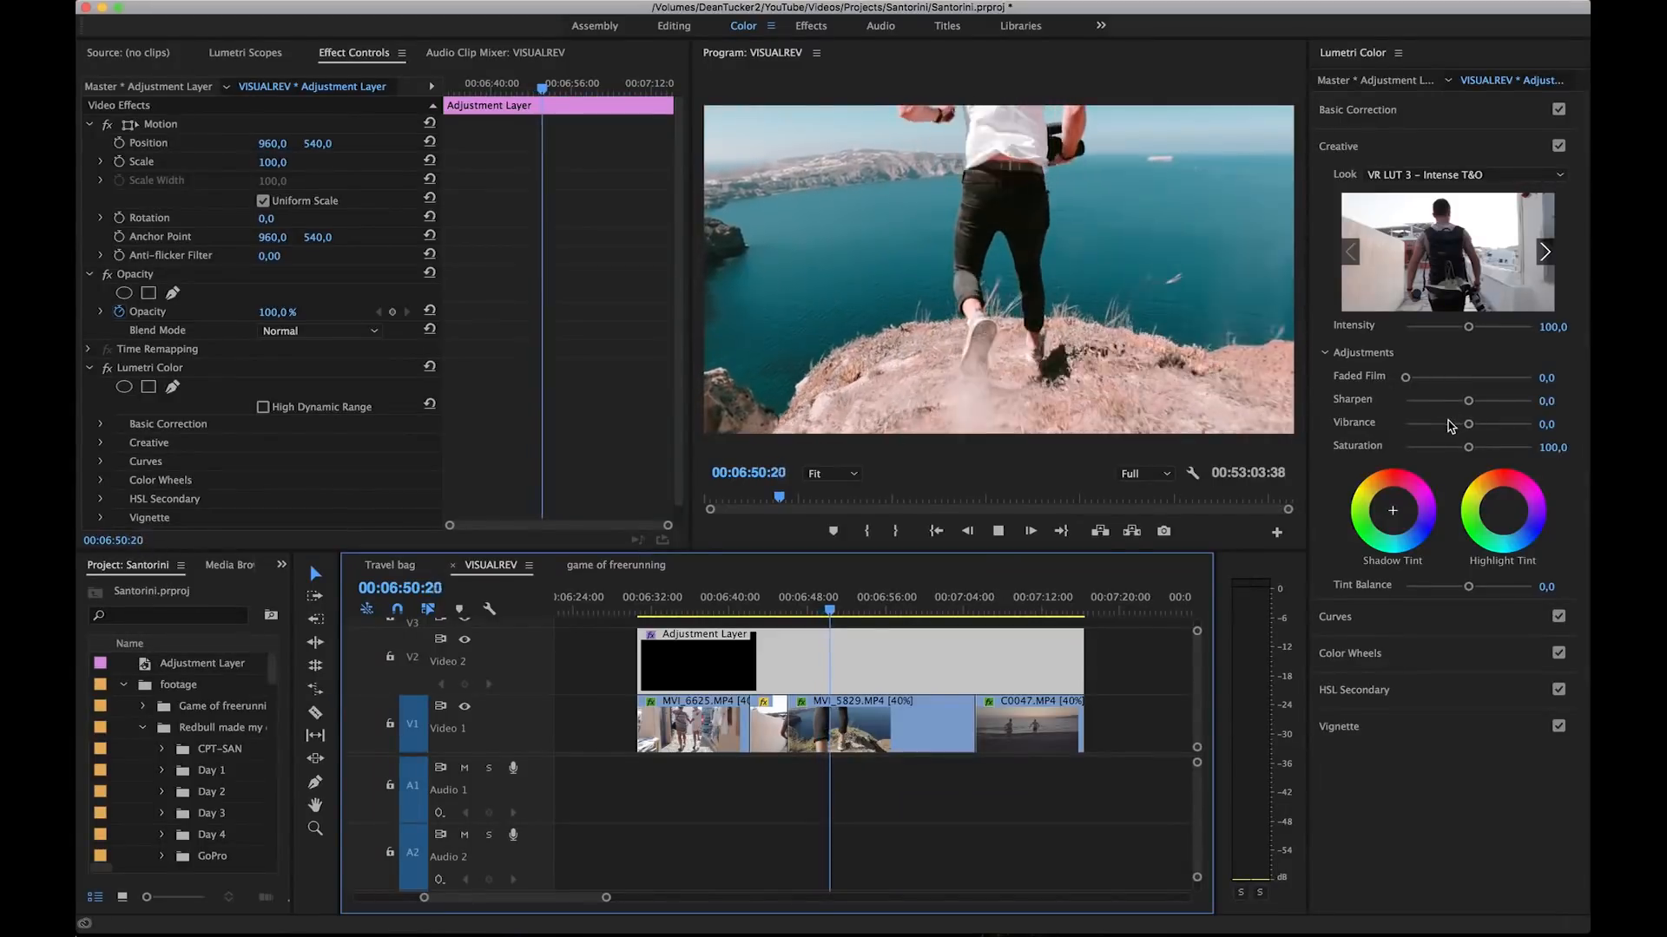
left_click_drag(1463, 422, 1466, 424)
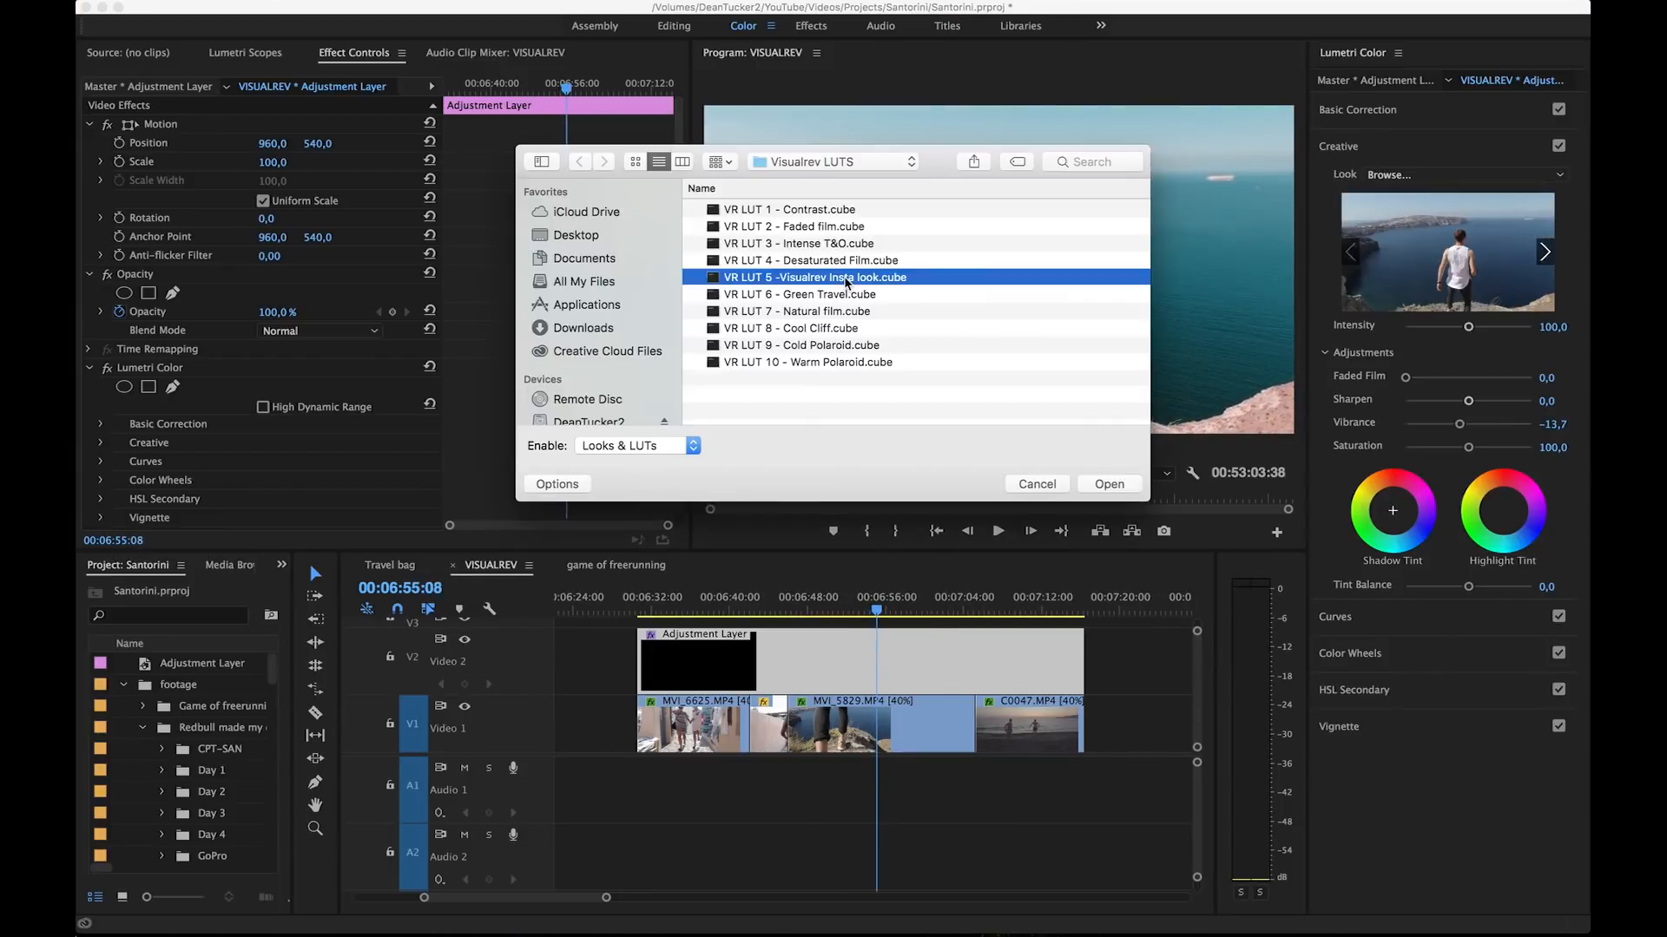
double_click(845, 277)
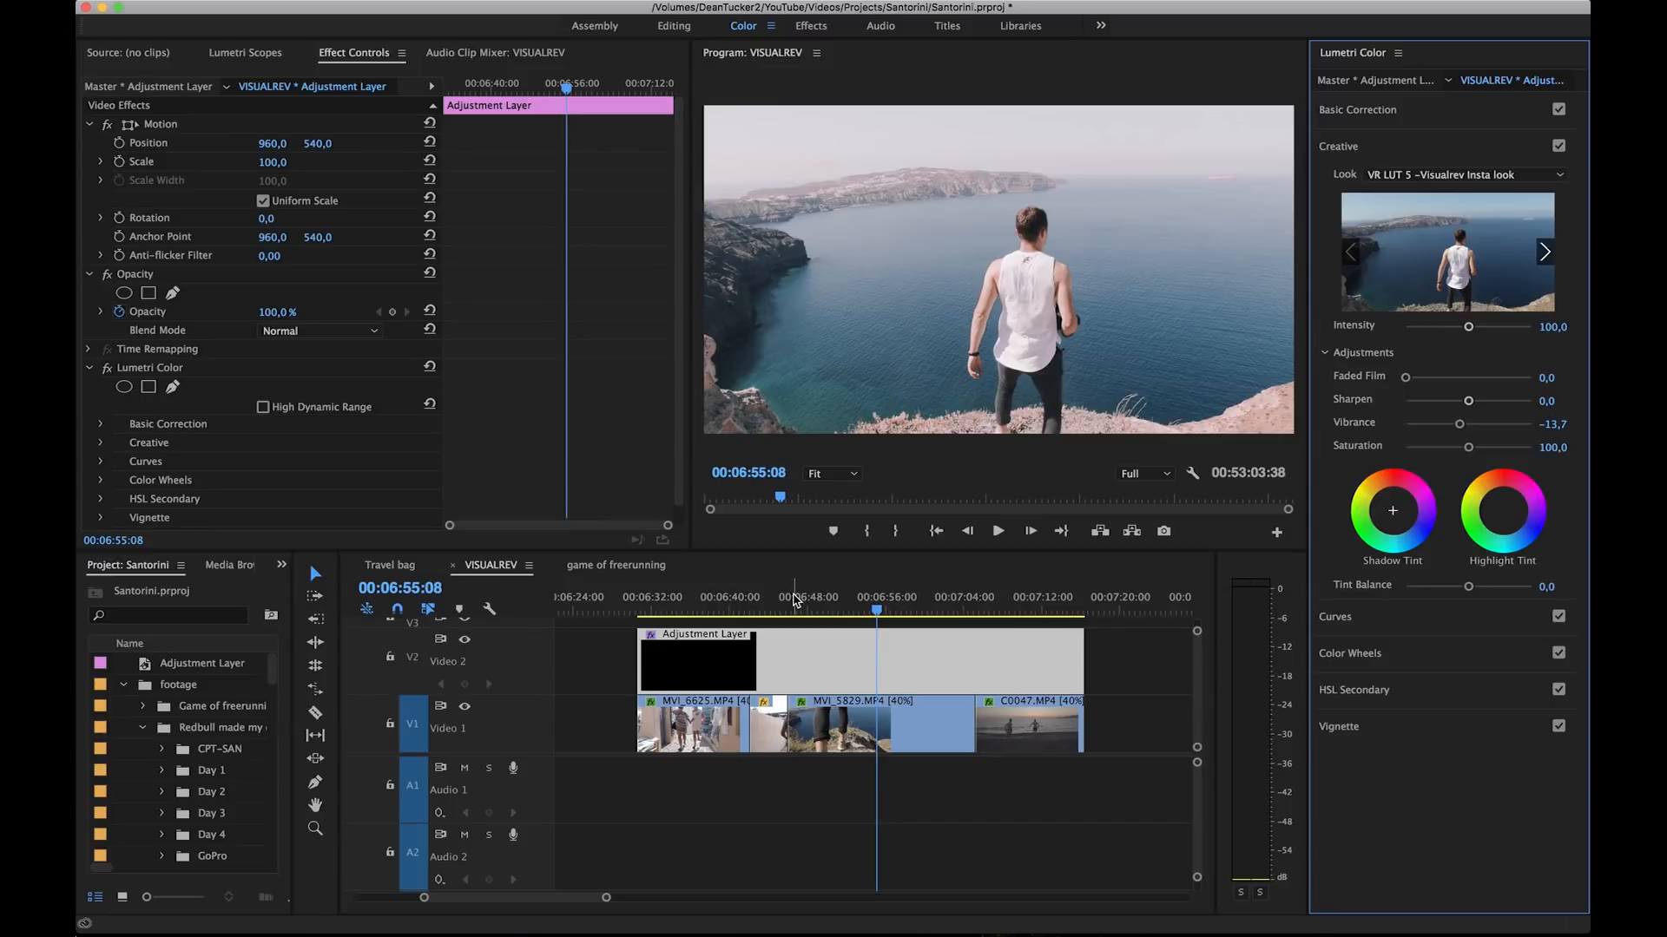
left_click_drag(795, 599, 850, 601)
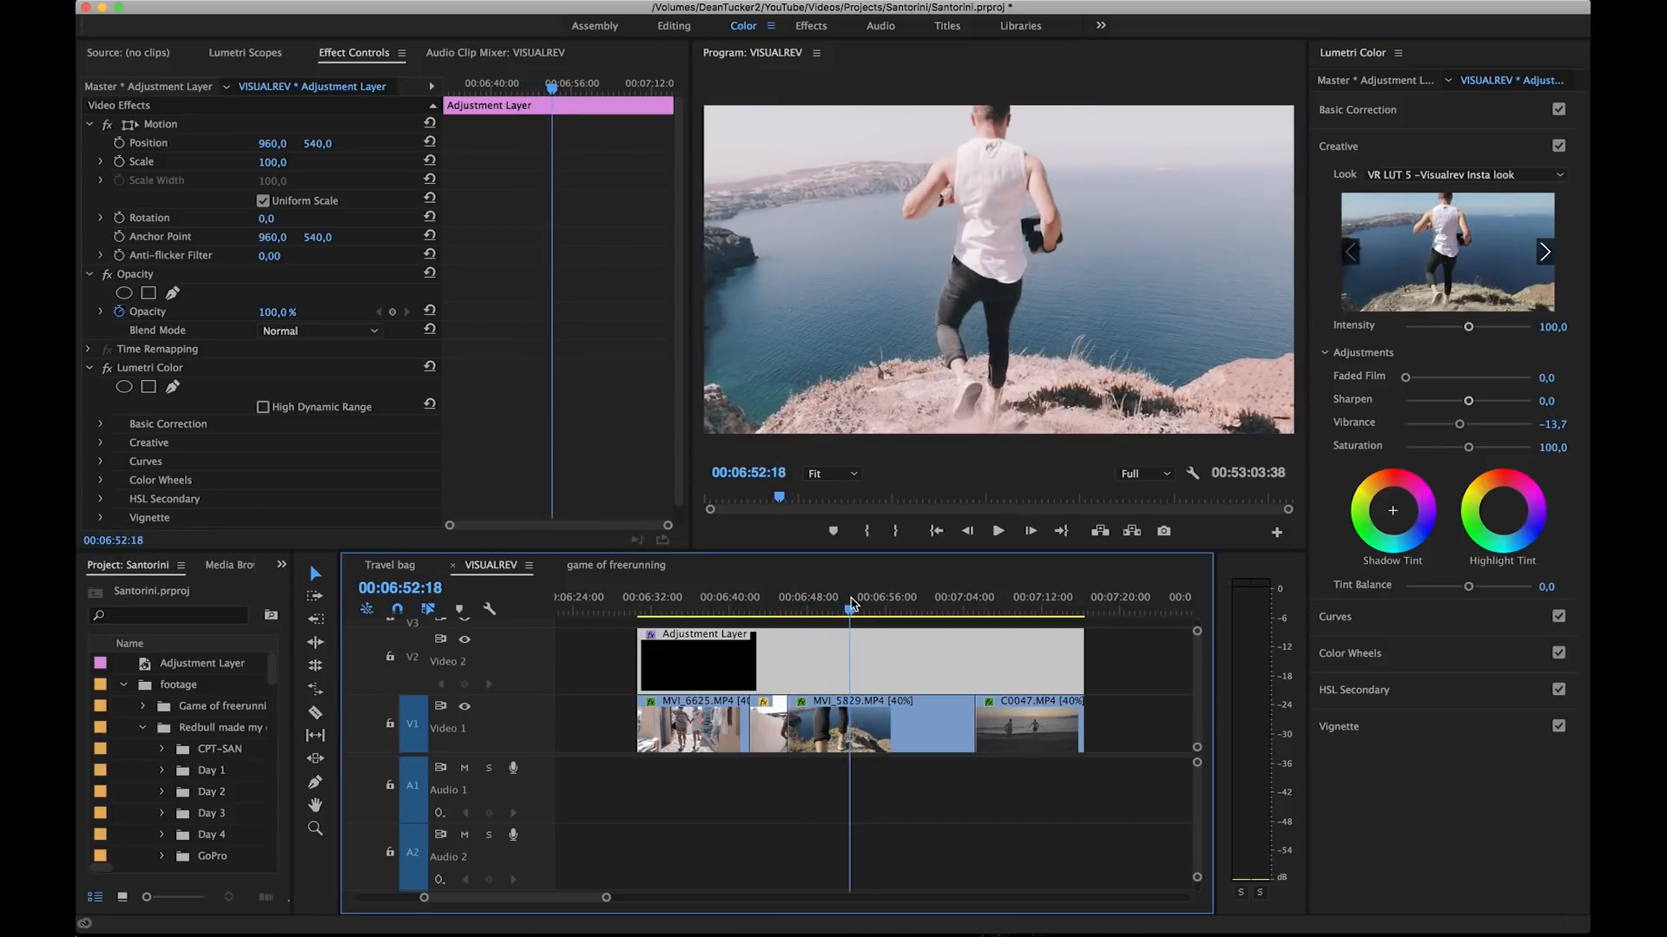
Step: Set the adjustment layer's Exposure to -0.3, Highlights to -33.8 and Shadows to 9.4 in Basic Correction, and play the footage
left_click(1448, 113)
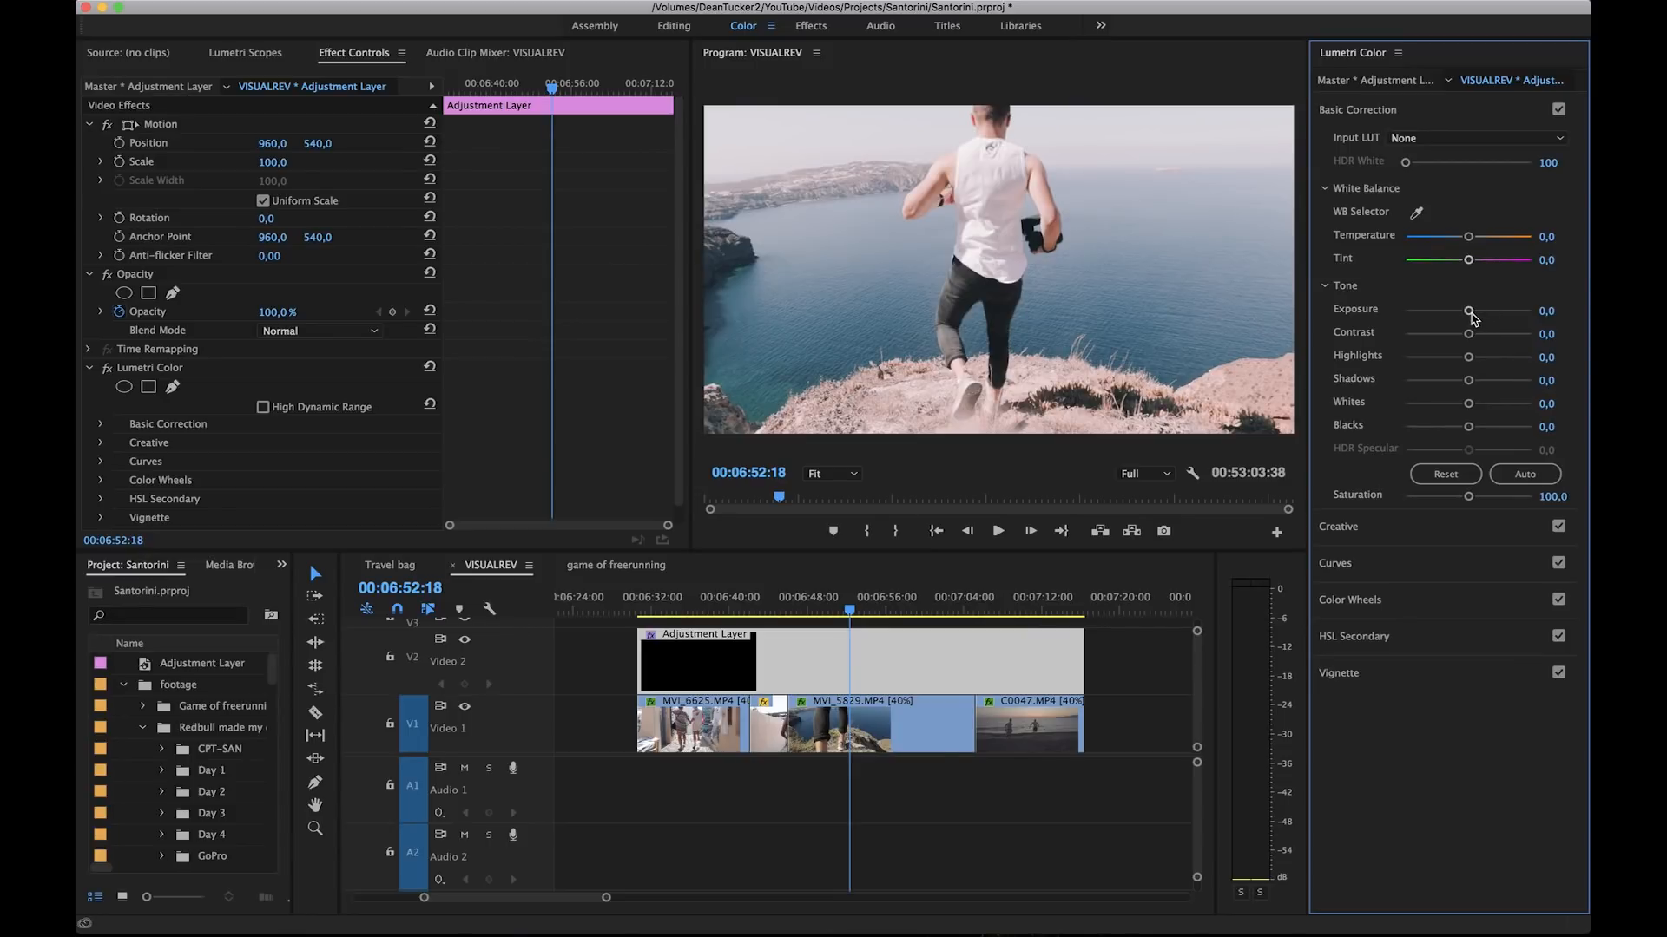
left_click_drag(1469, 316, 1467, 317)
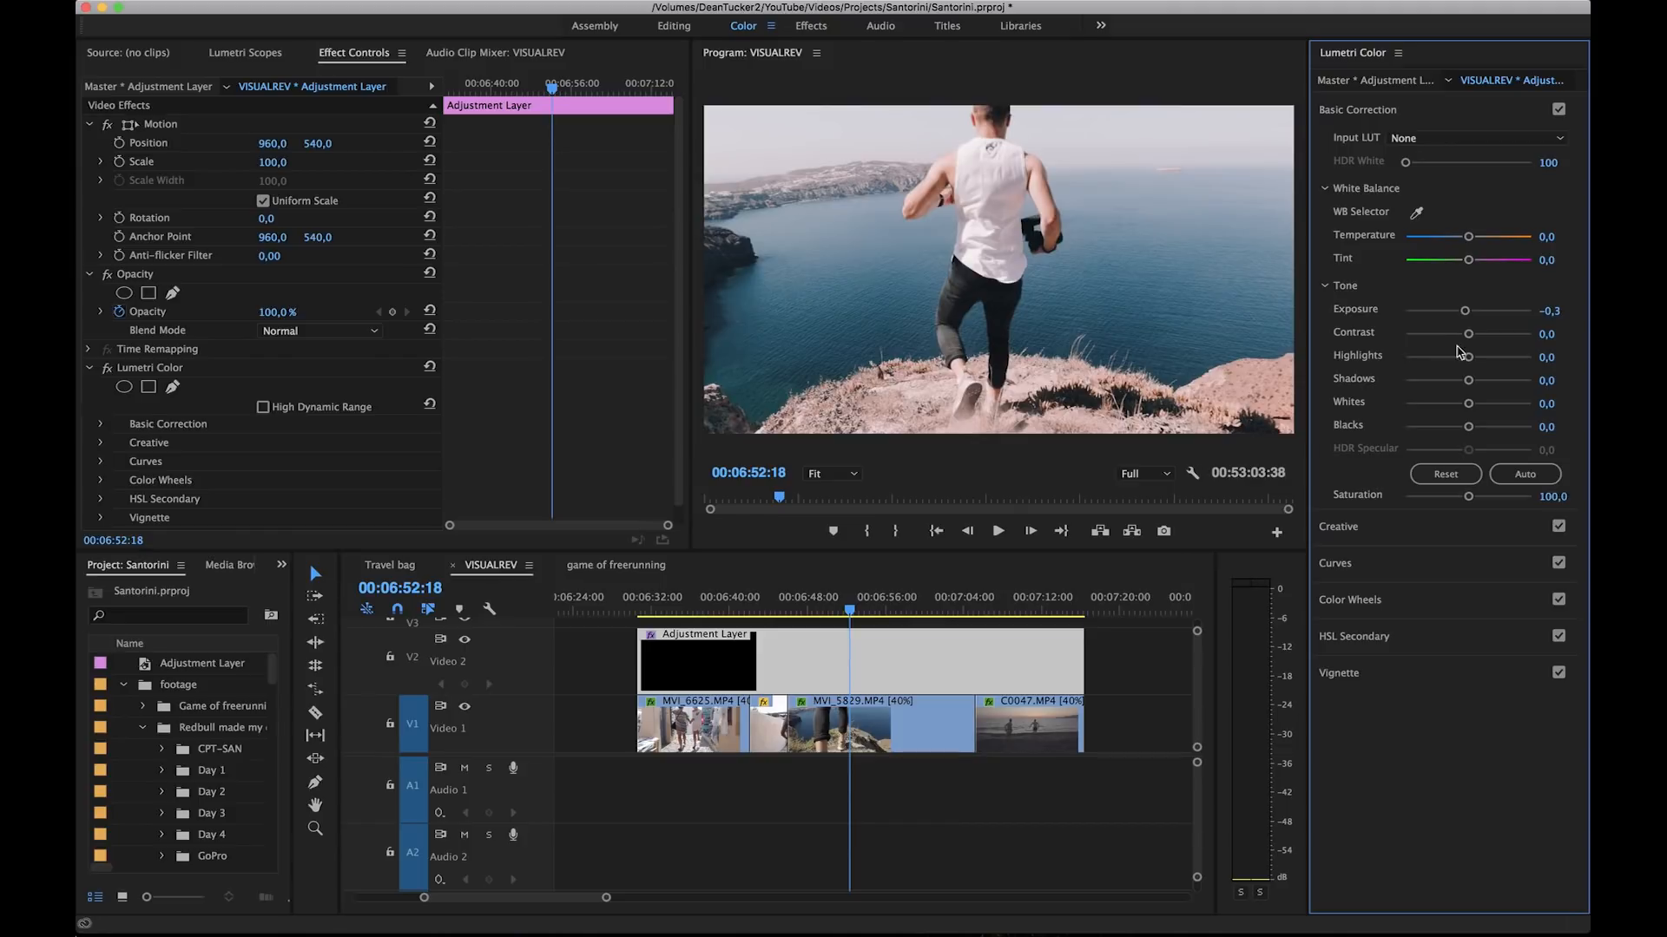
mouse_move(1468, 357)
left_mouse_down()
mouse_move(1448, 357)
mouse_move(1474, 382)
left_mouse_up()
key("space")
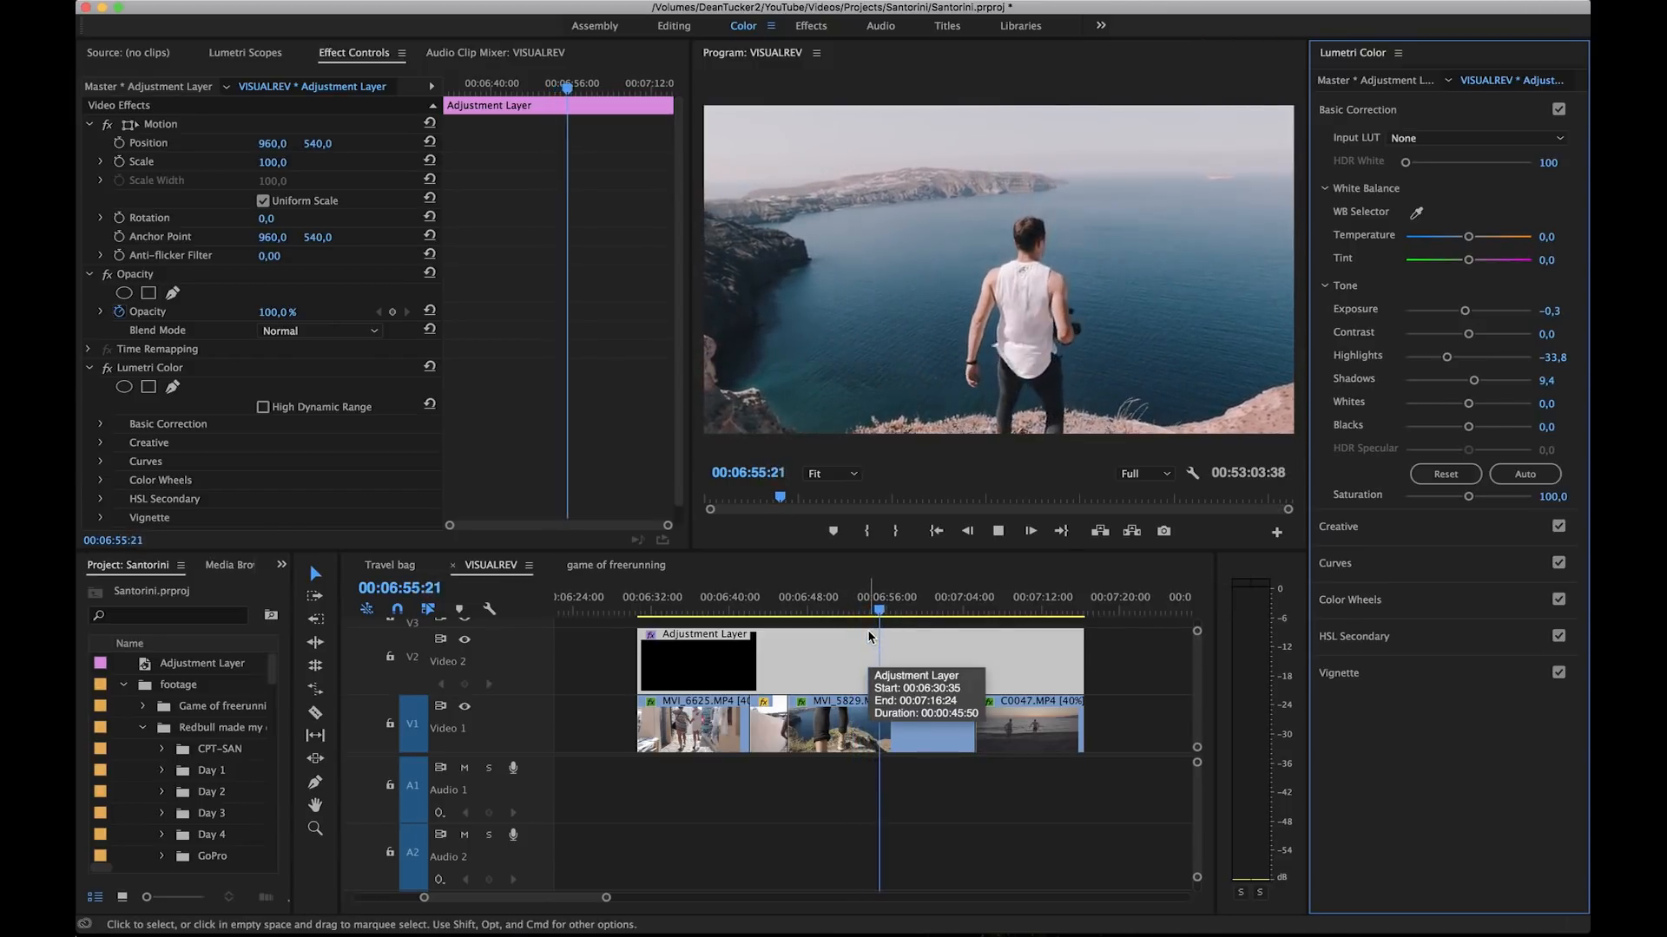
key("space")
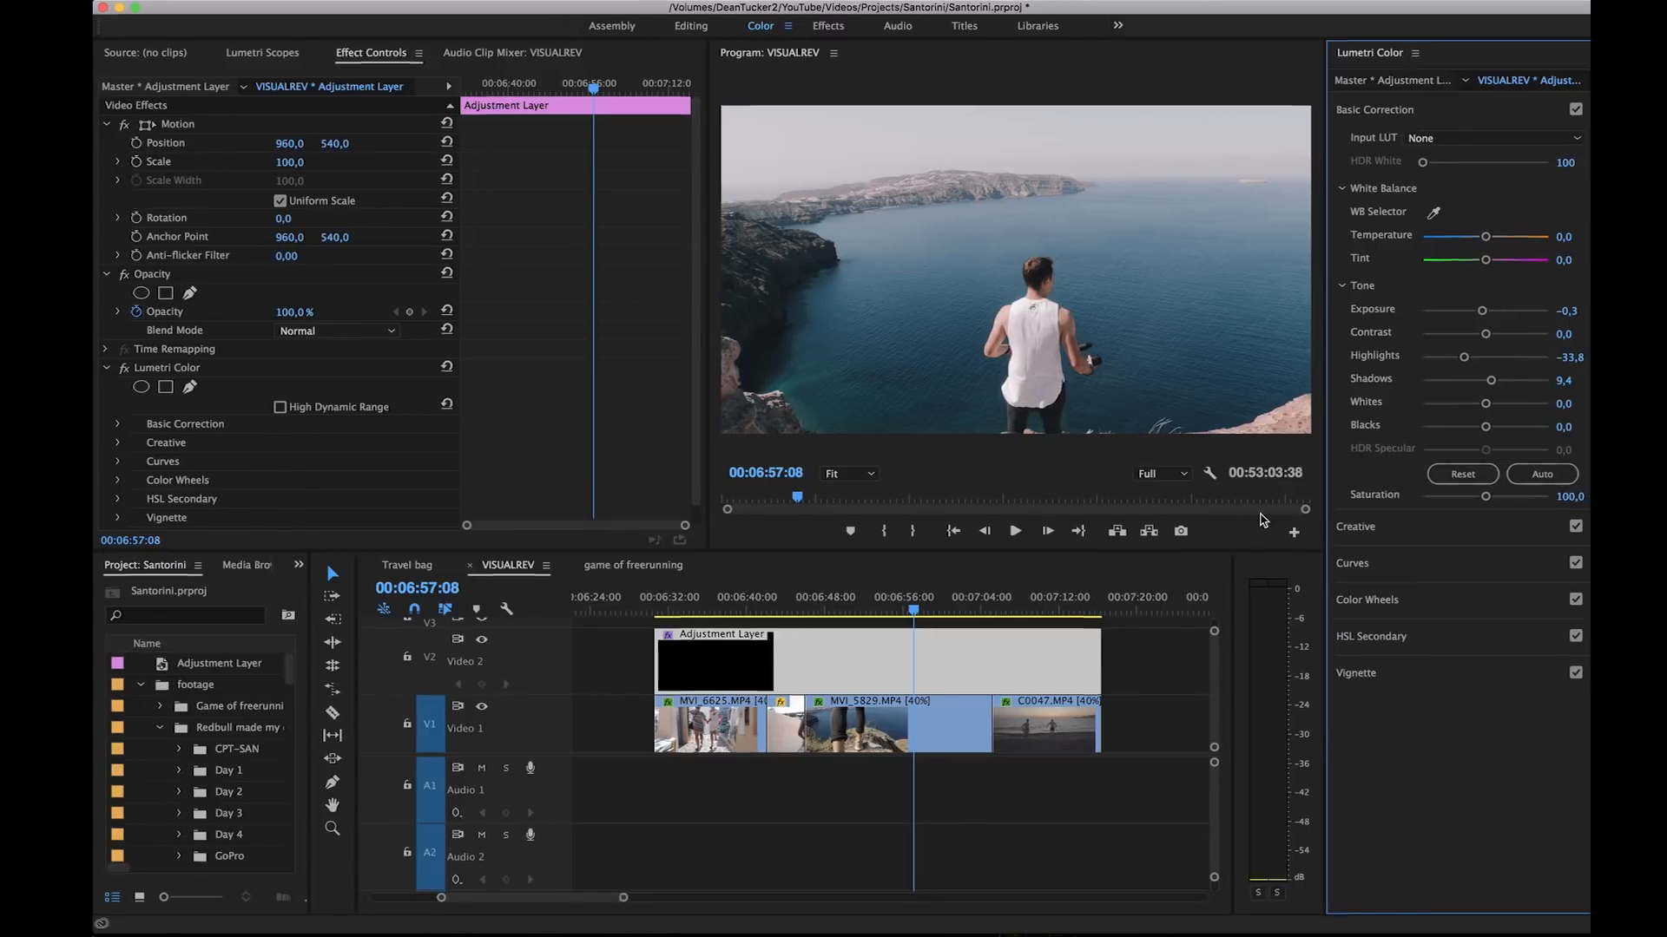
Step: Switch to Lightroom to view the photo edited with the VR1.1 preset, and return to Premiere Pro
left_click(891, 920)
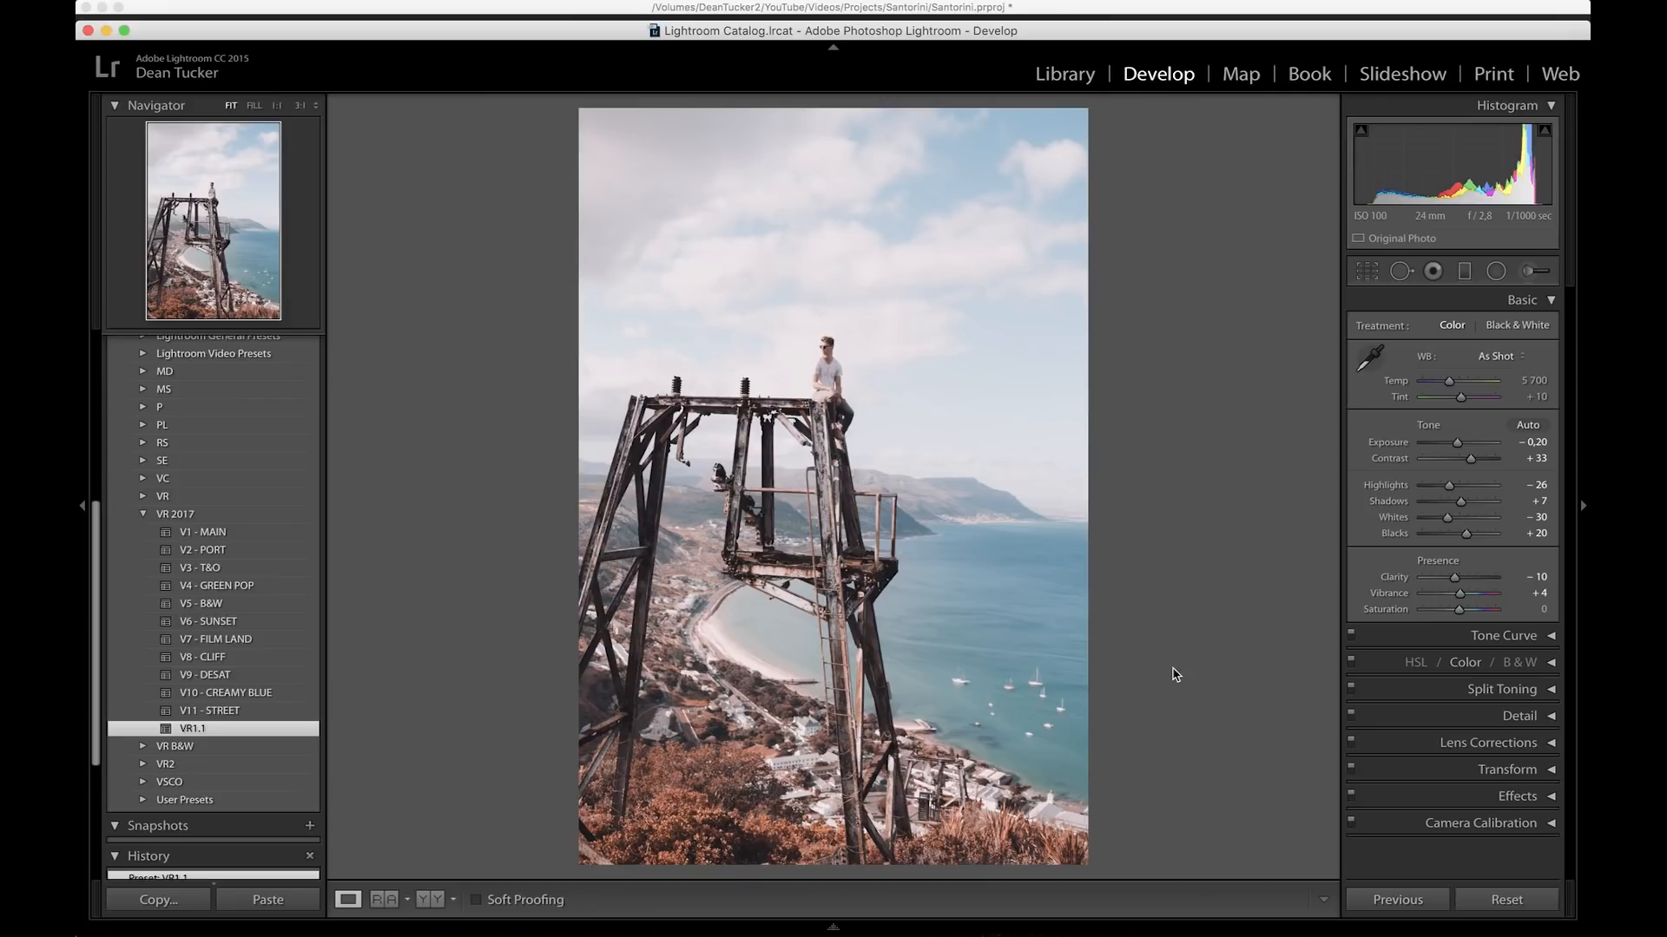
key("super+Tab")
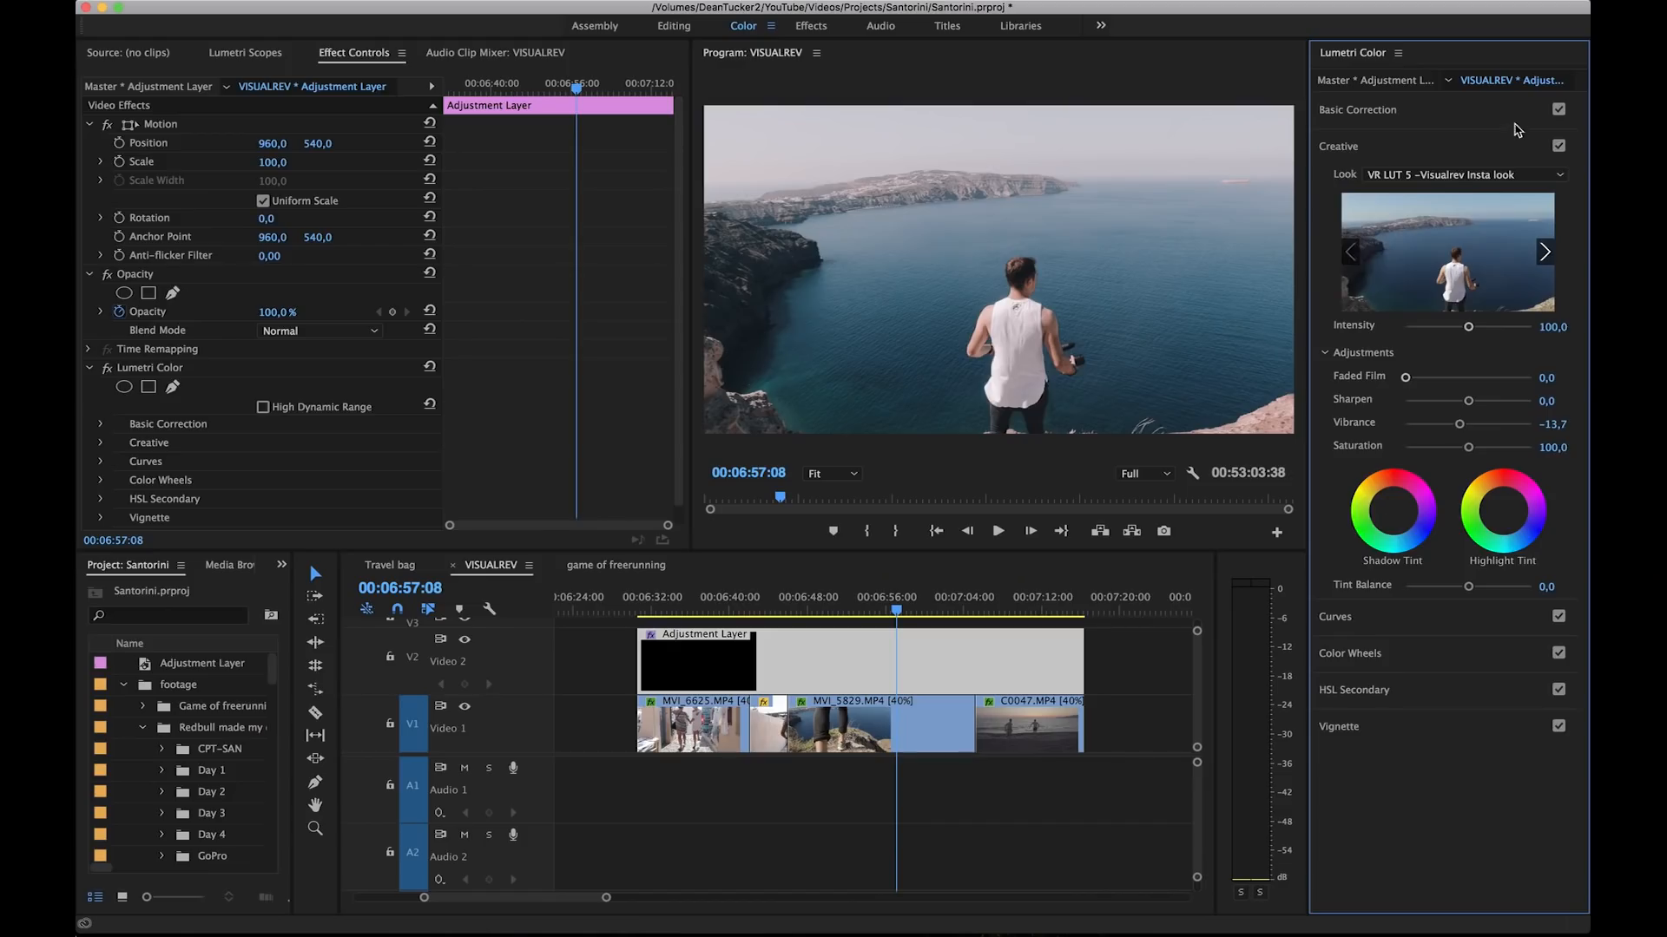
Step: Load VR LUT 9 - Cold Polaroid.cube as the adjustment layer's Creative look and play part of the cliff clip
left_click(1465, 177)
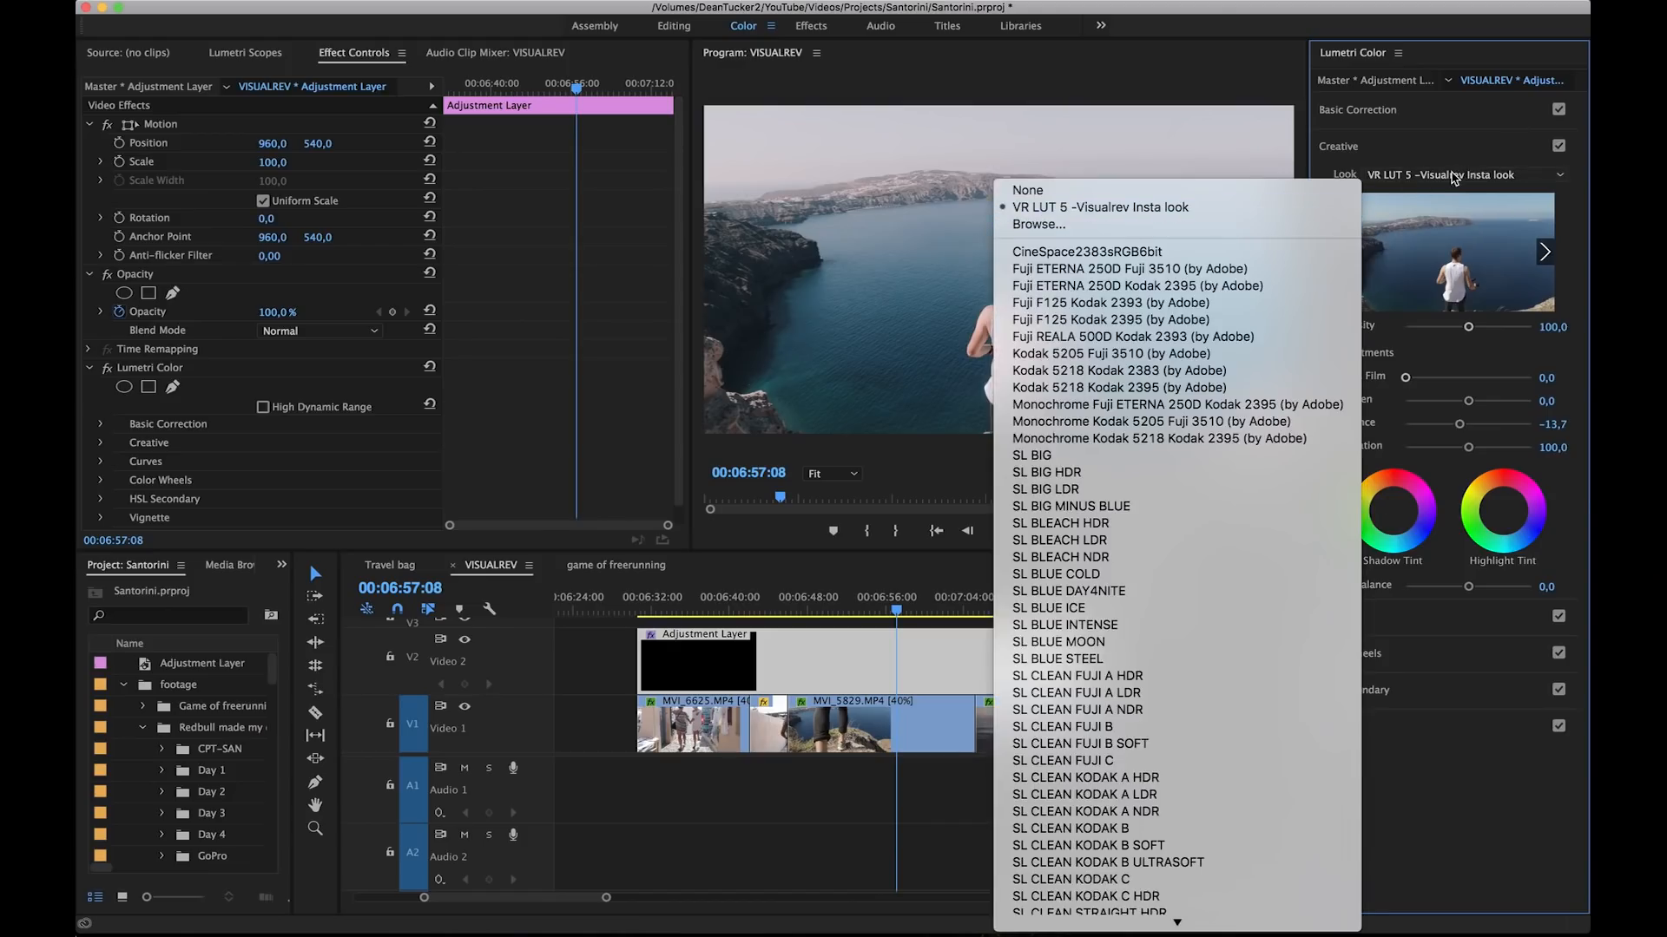
left_click(1453, 178)
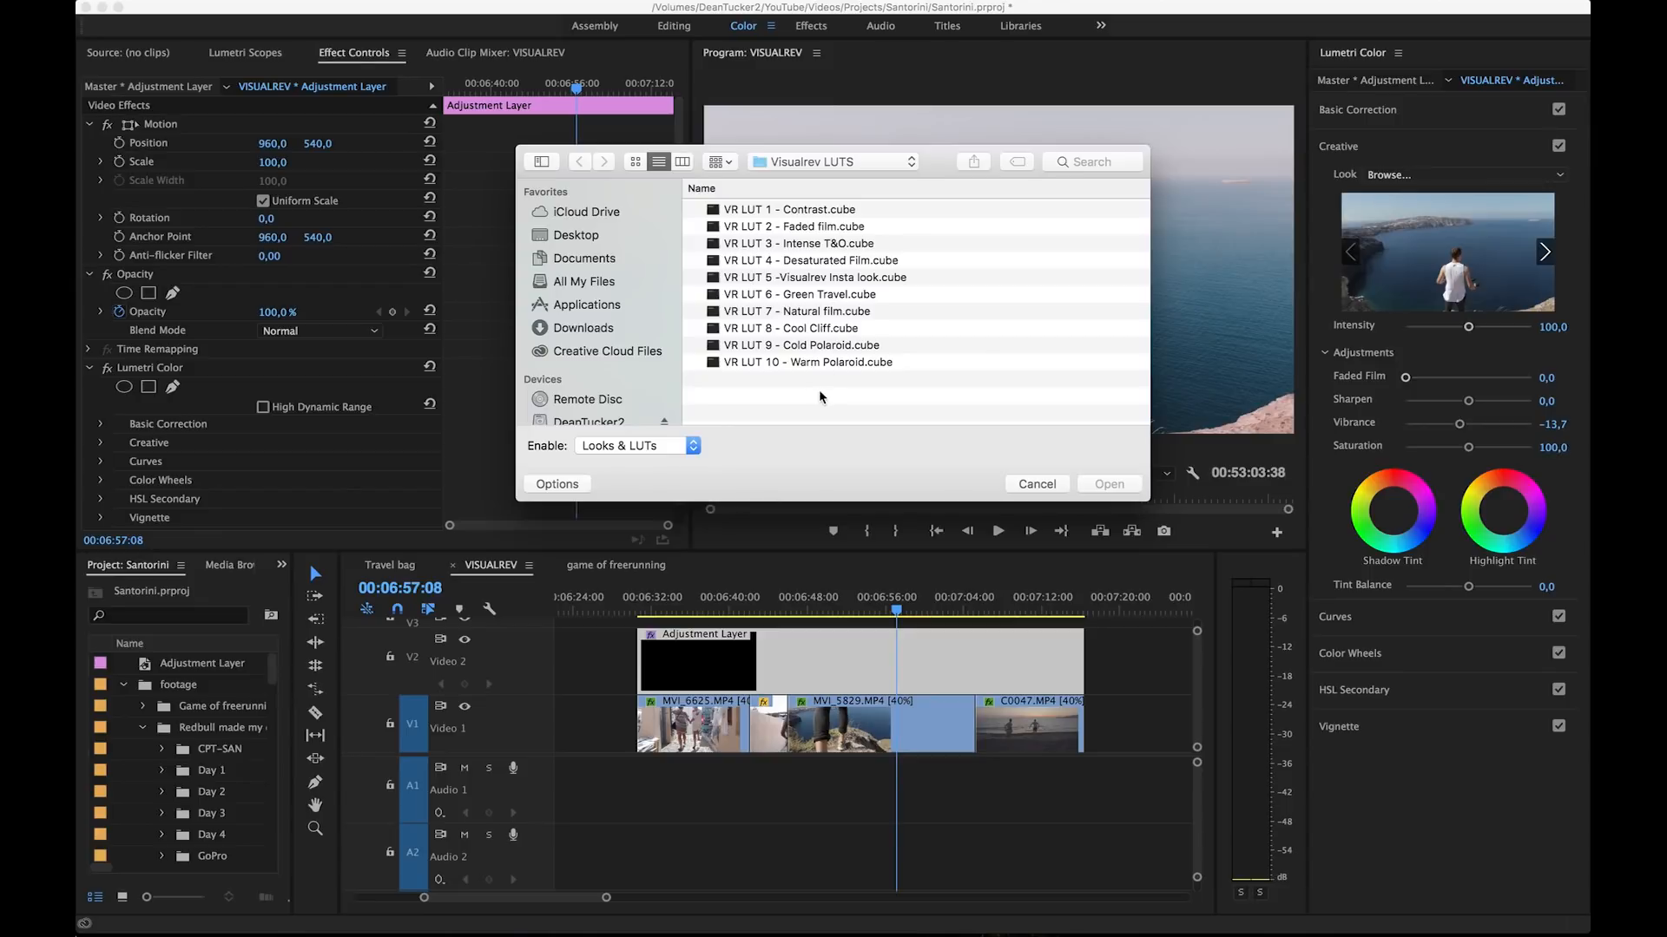
left_click(828, 227)
left_click(829, 210)
left_click(845, 423)
left_click(856, 346)
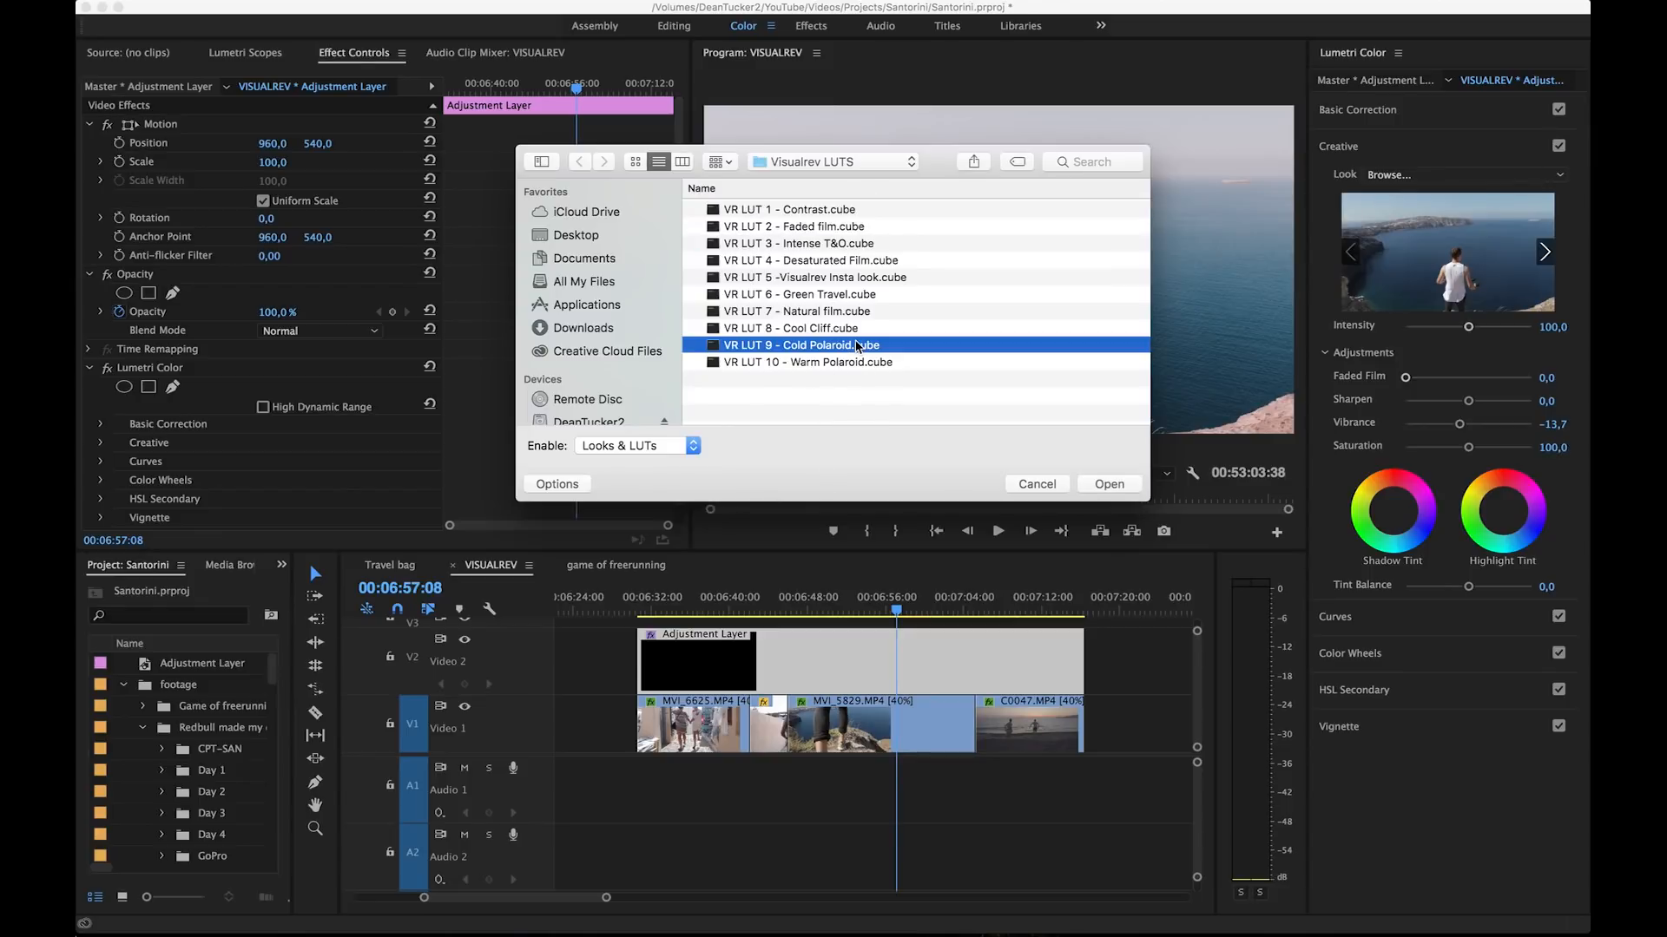
left_click(1100, 485)
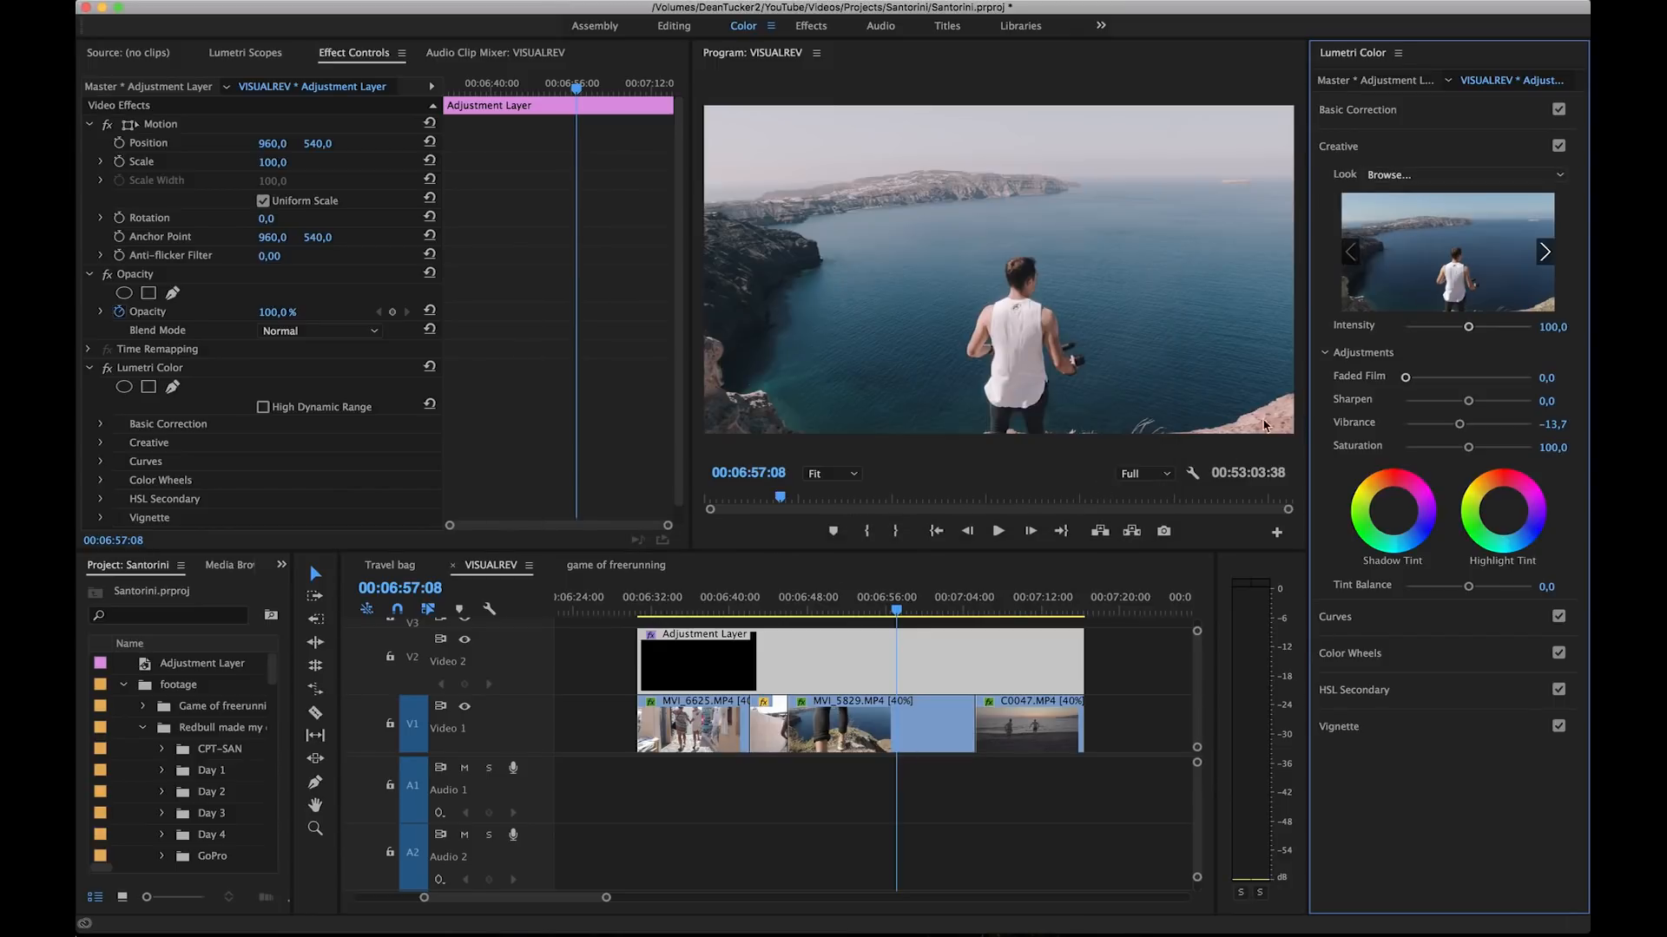
left_click(790, 608)
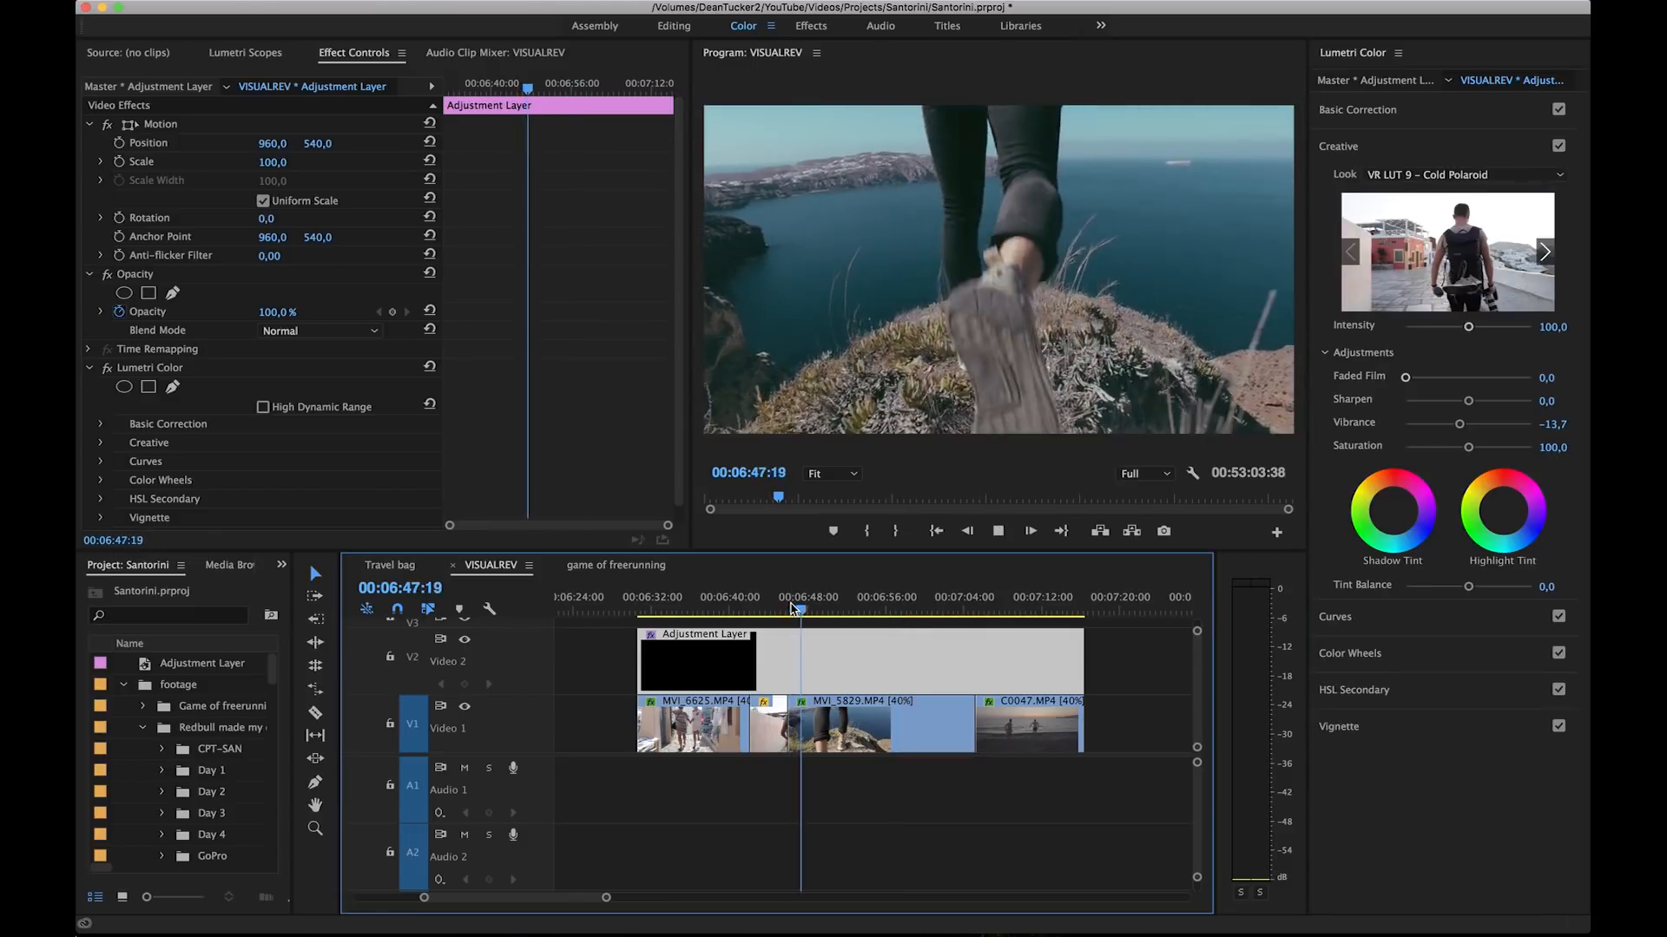
key("space")
Step: Load VR LUT 10 - Warm Polaroid.cube as the adjustment layer's Creative look and play parts of the cliff and beach clips
left_click(1465, 175)
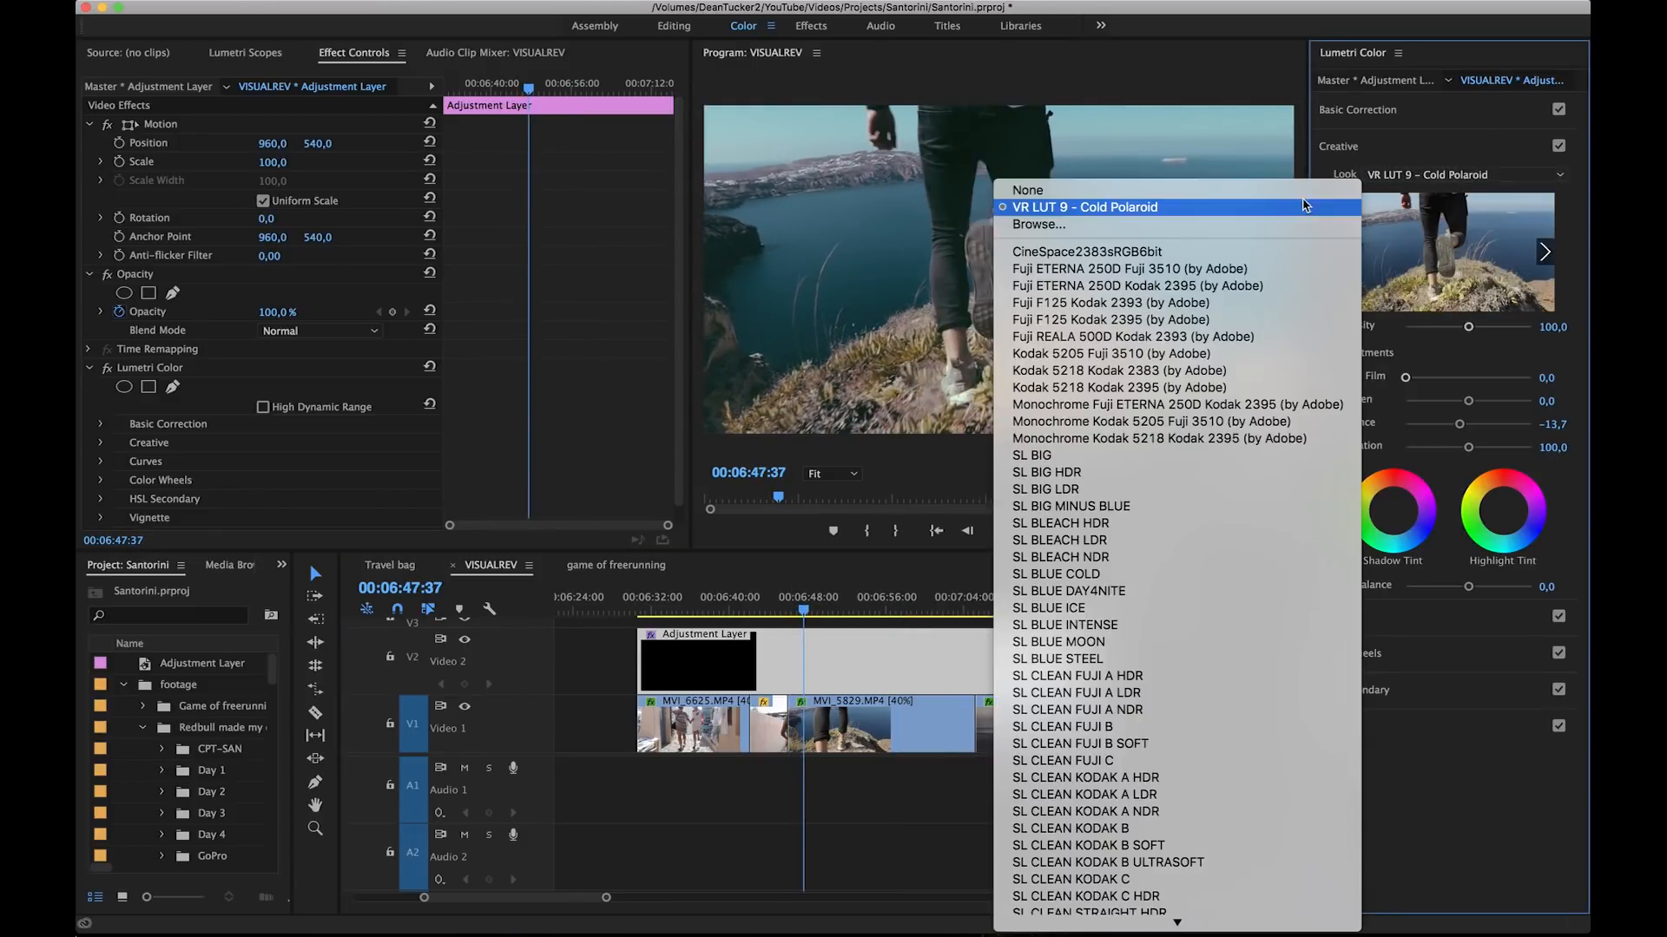
left_click(1274, 224)
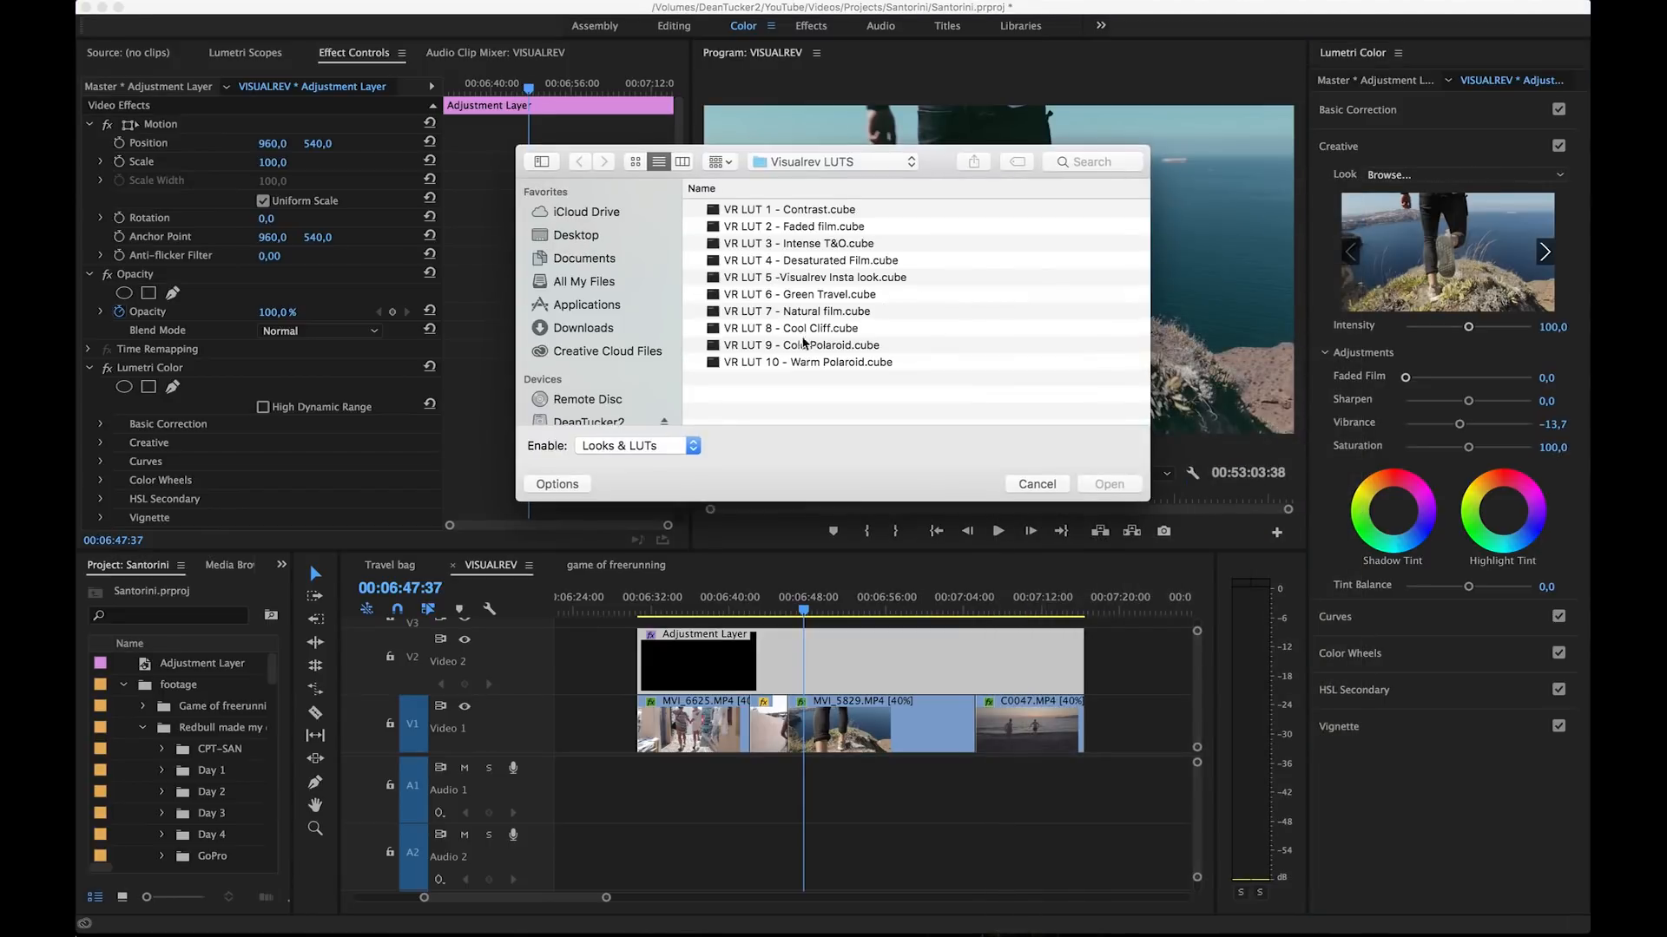
left_click(788, 363)
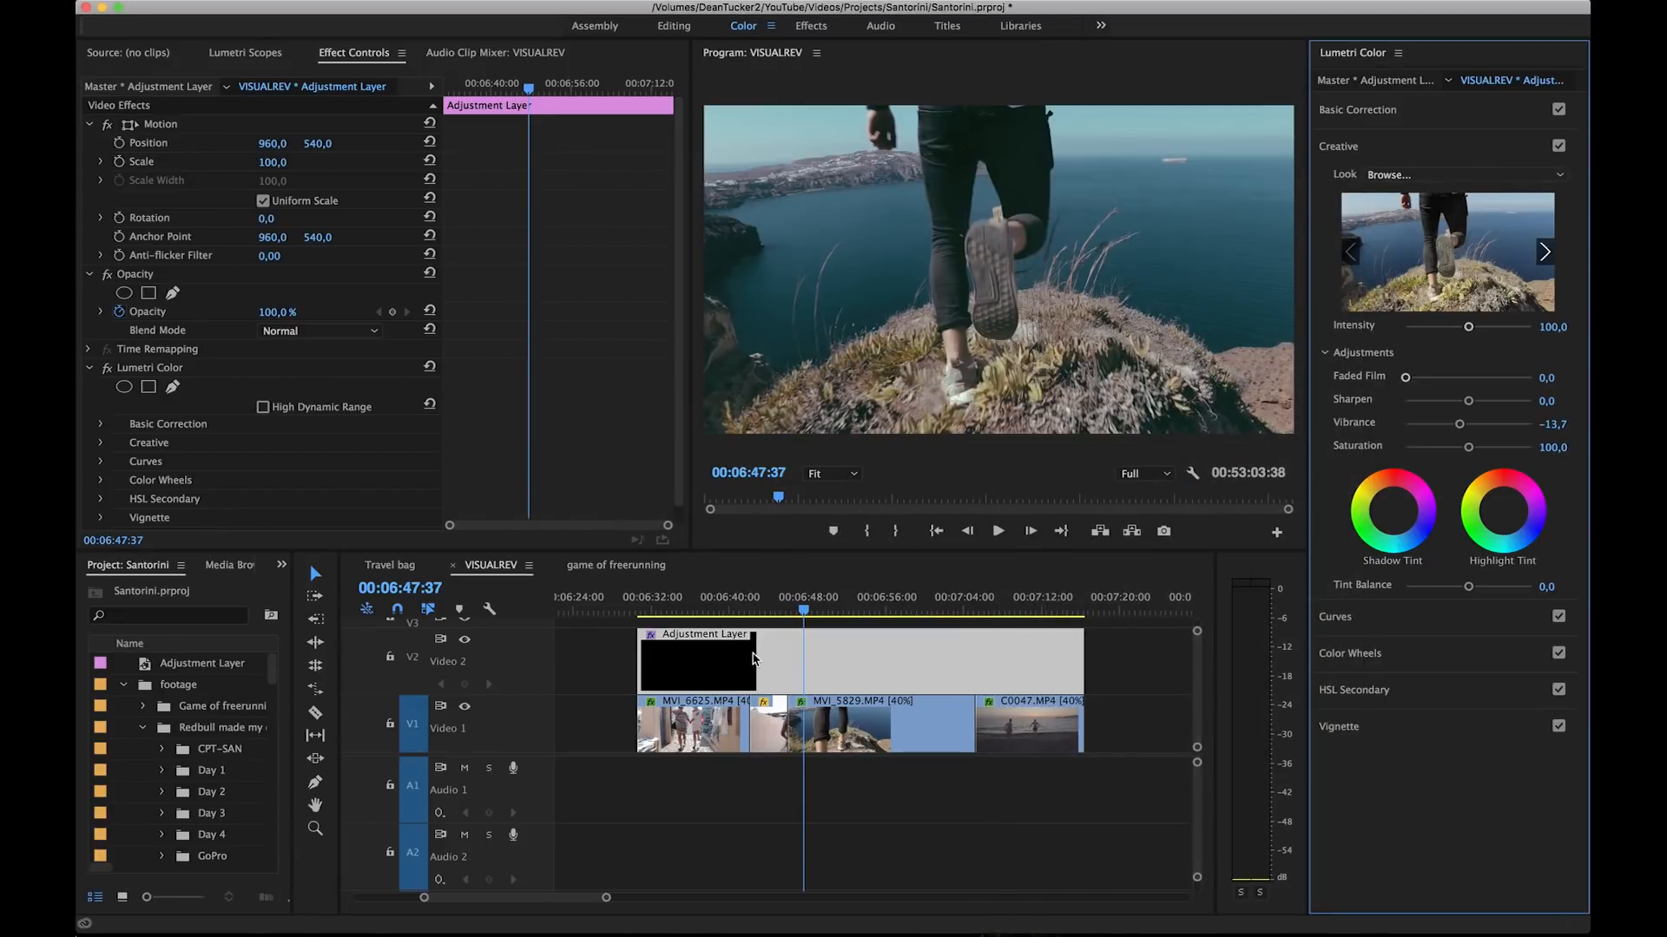
key("space")
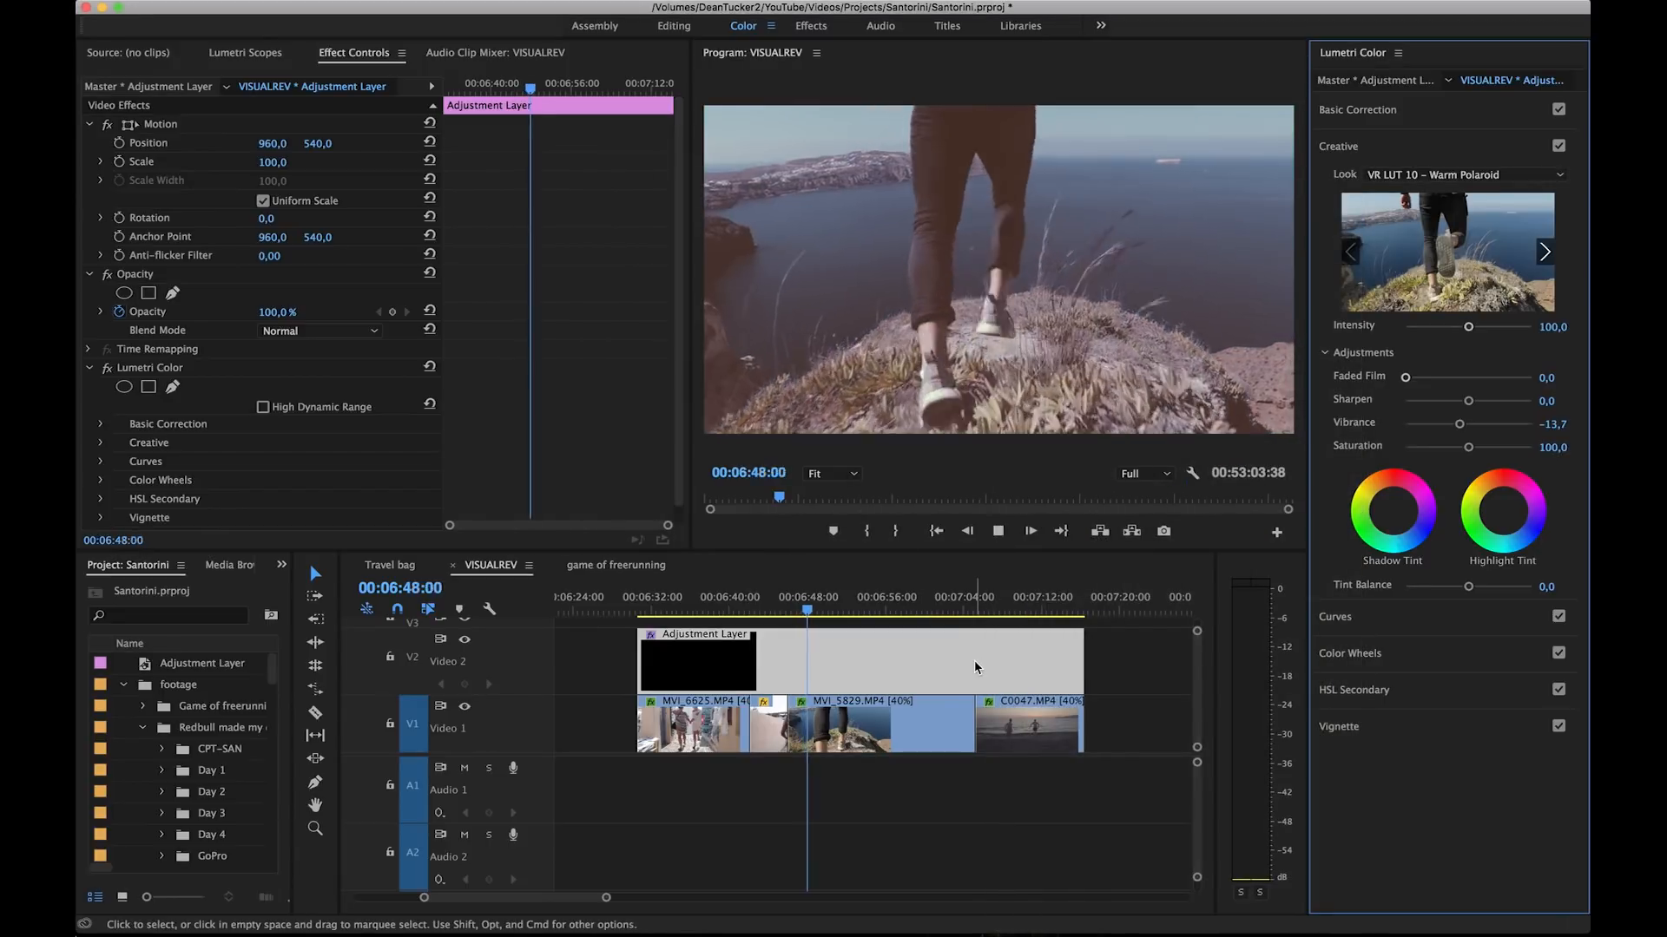
left_click(972, 609)
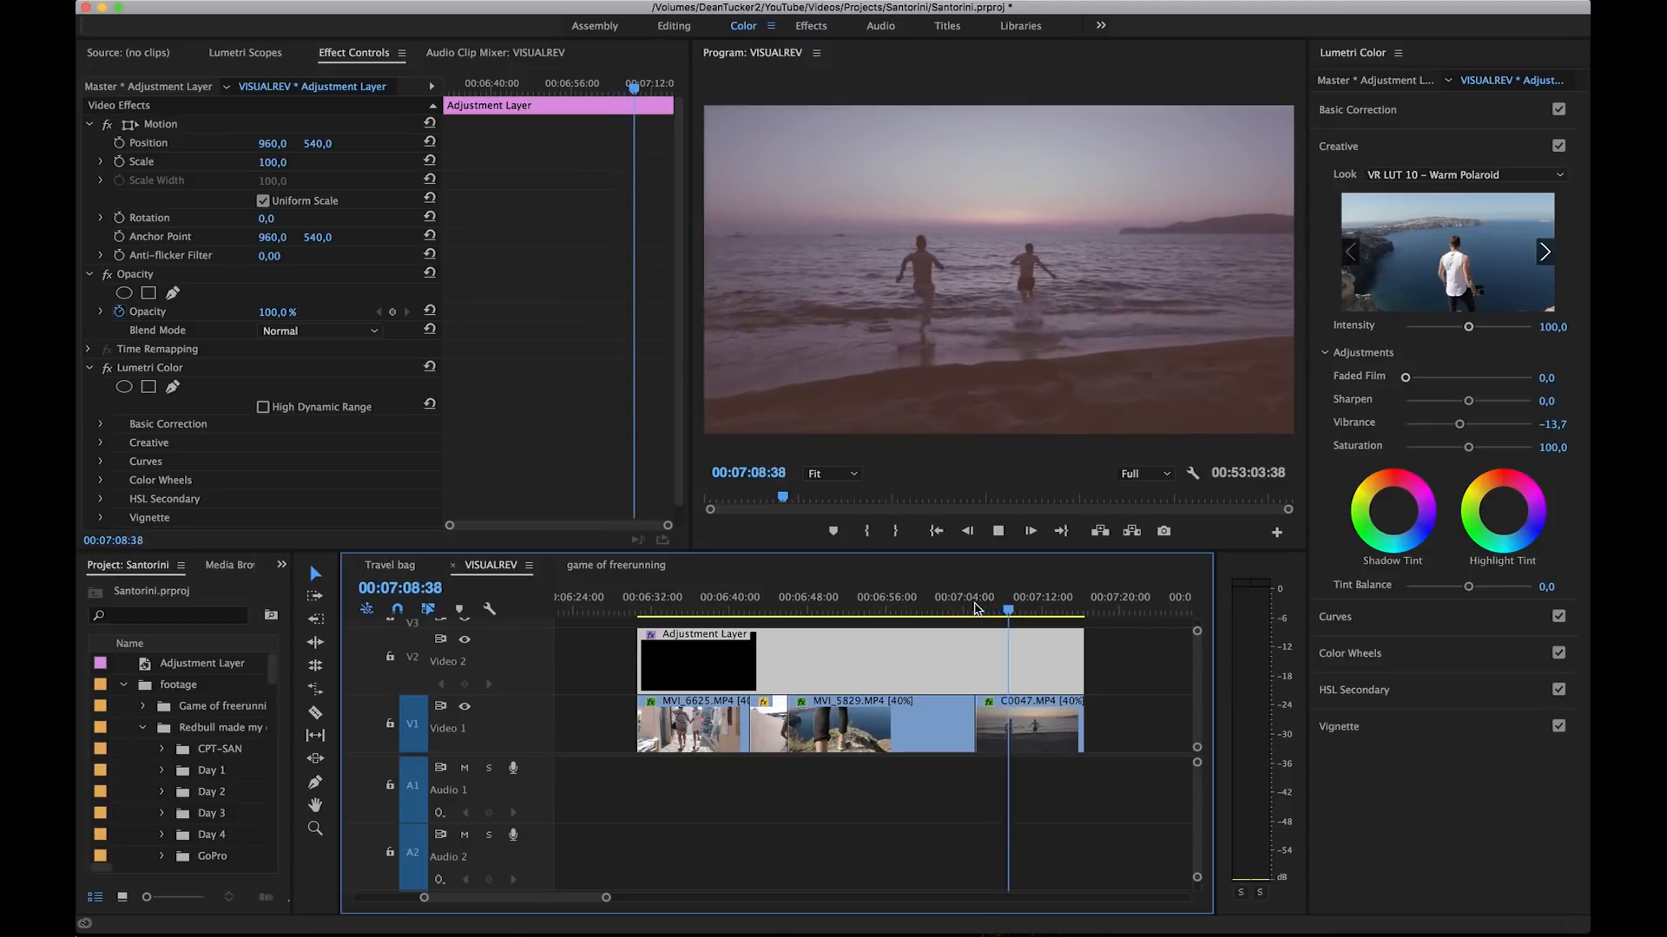
key("space")
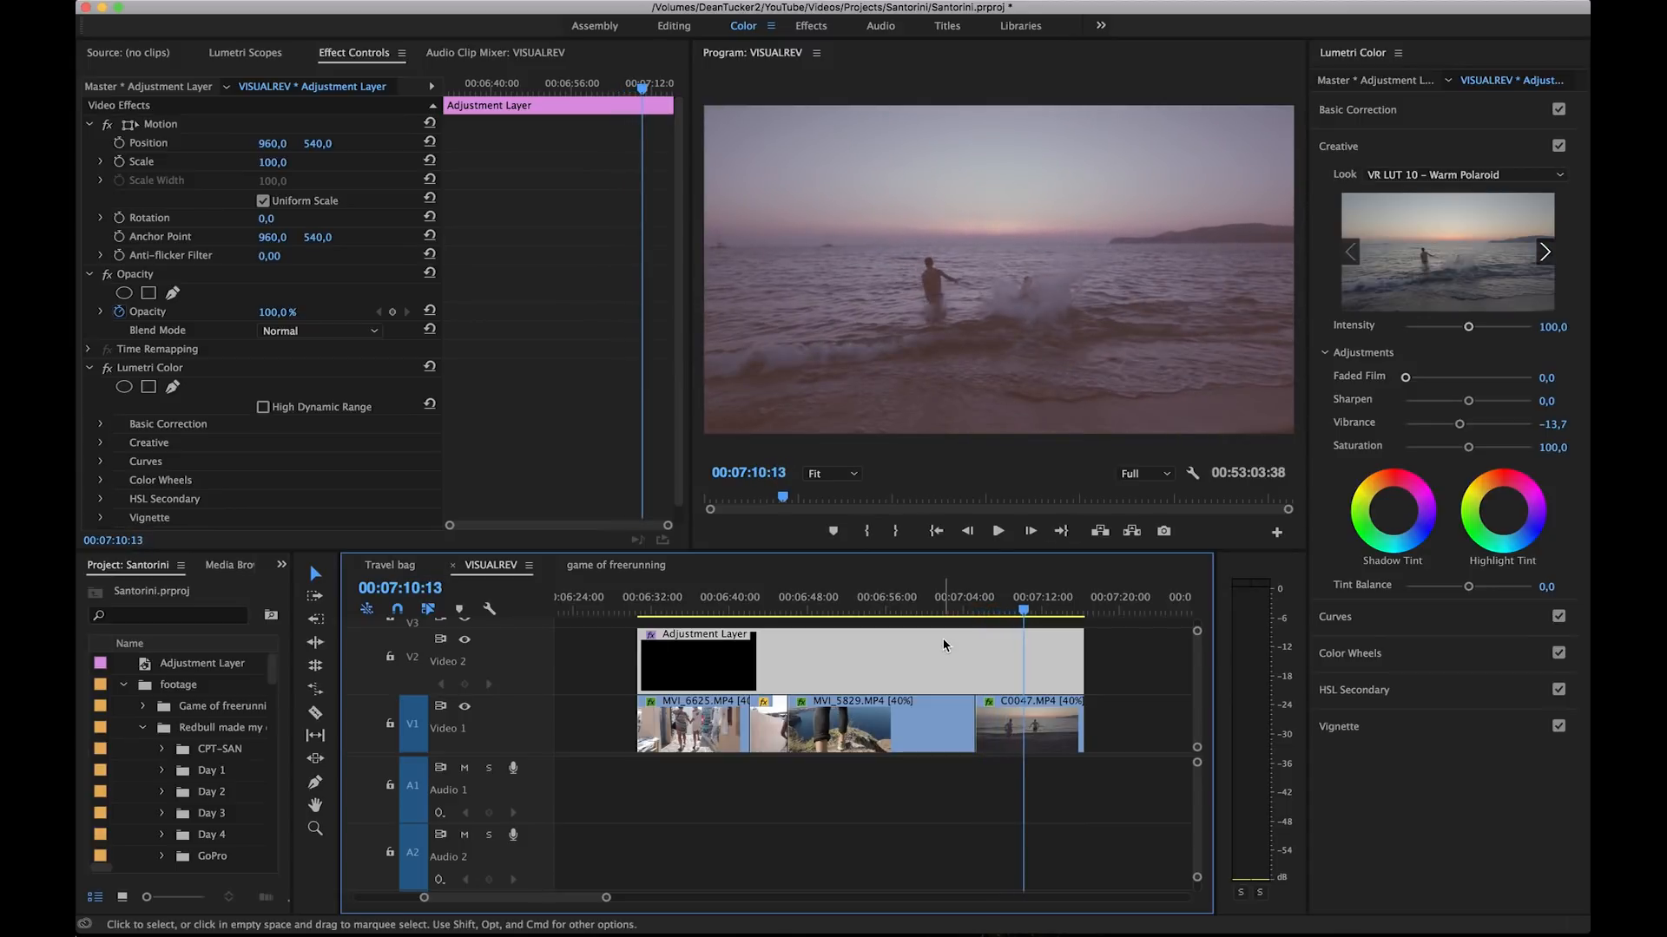